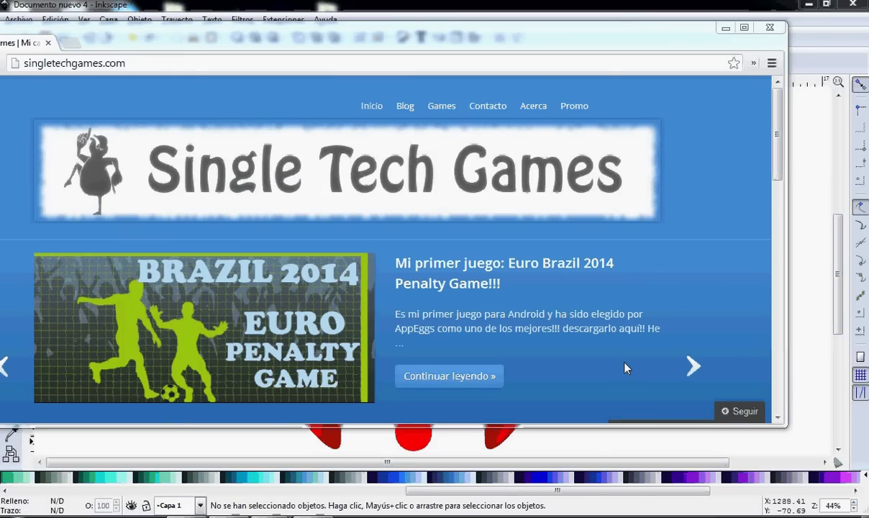
Maximize Chrome and scroll the Single Tech Games page down to the Posts del Blog section.
{"action": "left_click", "coordinate": [745, 29]}
{"action": "scroll", "coordinate": [678, 181], "scroll_direction": "down", "scroll_amount": 3}
{"action": "scroll", "coordinate": [680, 184], "scroll_direction": "up", "scroll_amount": 3}
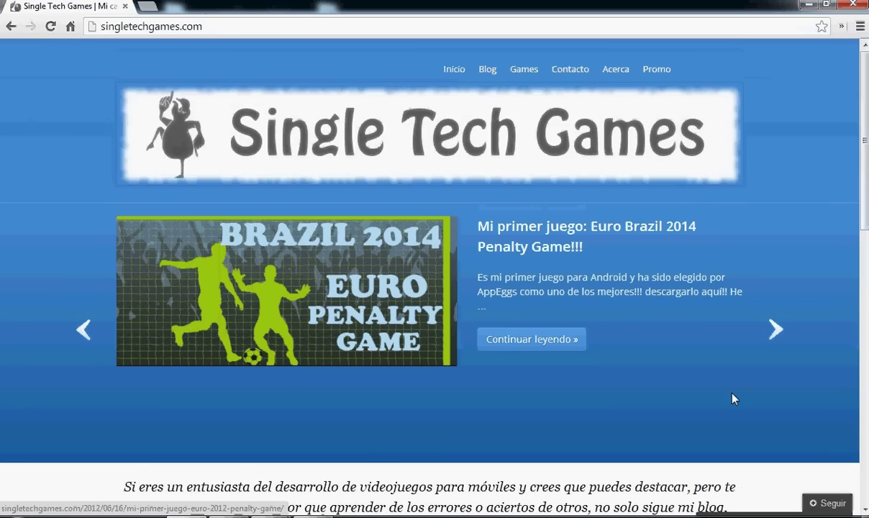
{"action": "scroll", "coordinate": [719, 363], "scroll_direction": "down", "scroll_amount": 2}
{"action": "scroll", "coordinate": [691, 410], "scroll_direction": "down", "scroll_amount": 2}
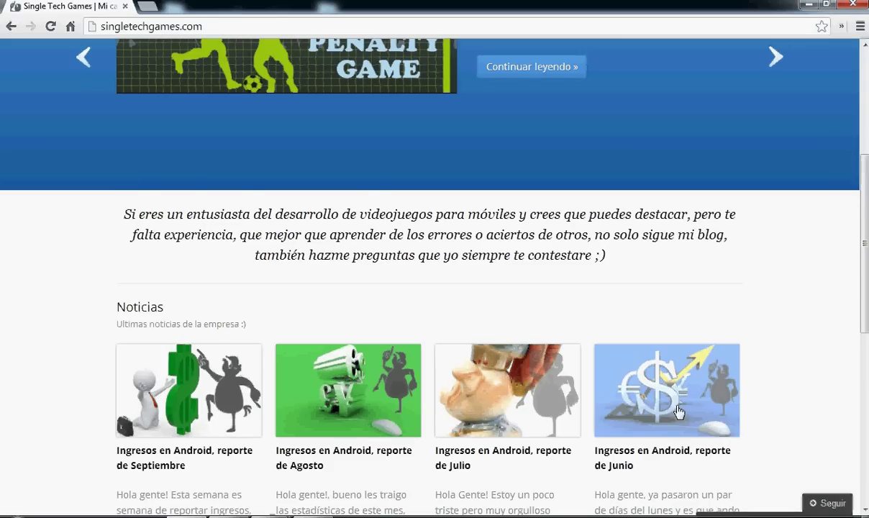
{"action": "scroll", "coordinate": [673, 407], "scroll_direction": "down", "scroll_amount": 2}
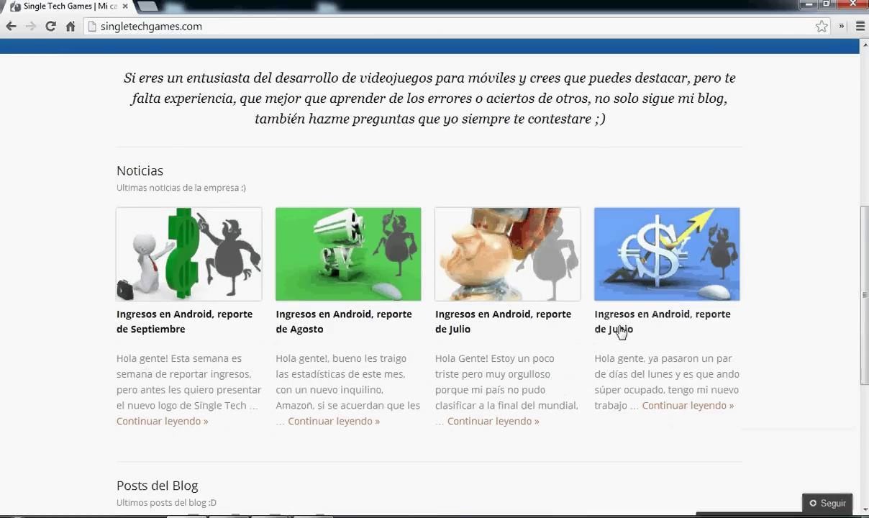
{"action": "scroll", "coordinate": [338, 255], "scroll_direction": "down", "scroll_amount": 2}
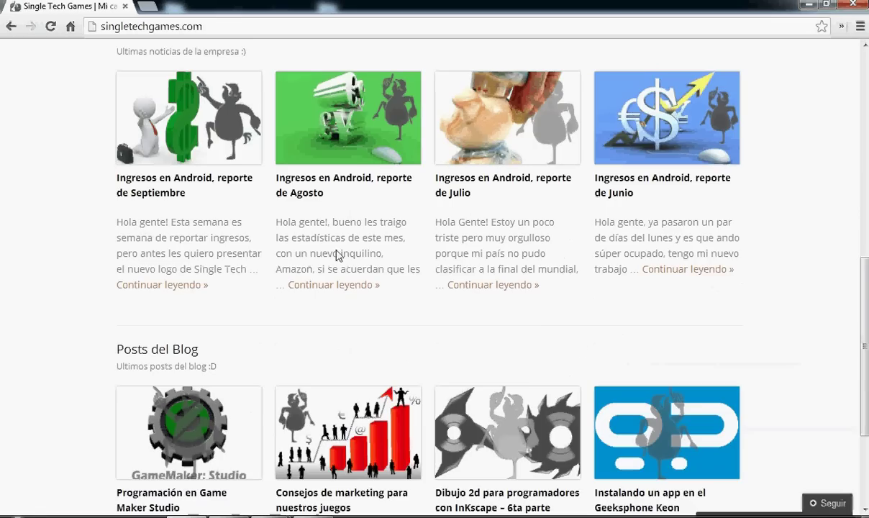
{"action": "scroll", "coordinate": [3, 355], "scroll_direction": "down", "scroll_amount": 2}
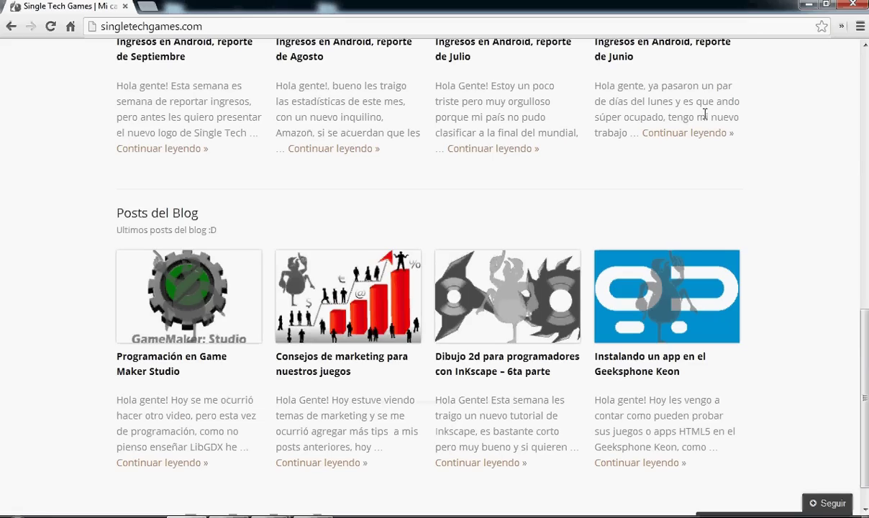
Minimize Chrome to reveal the rocket drawing, then open and close the Trayecto menu.
{"action": "left_click", "coordinate": [809, 9]}
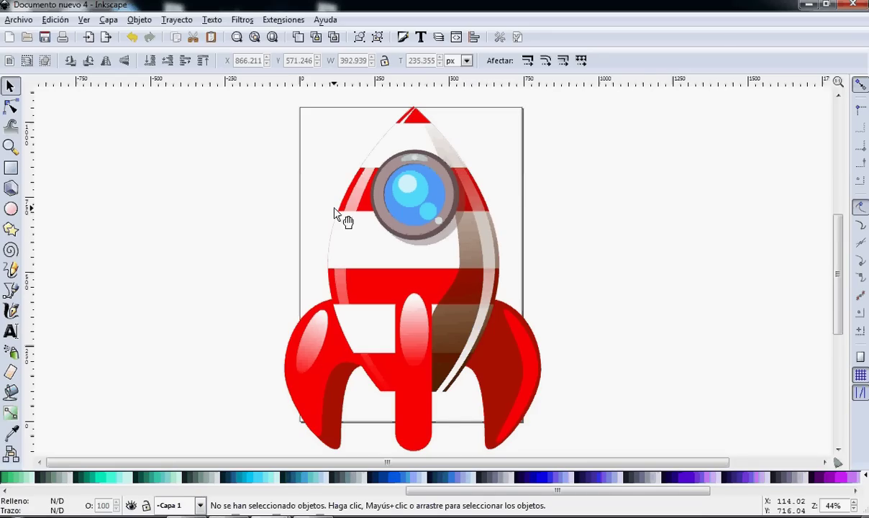
{"action": "left_click", "coordinate": [178, 21]}
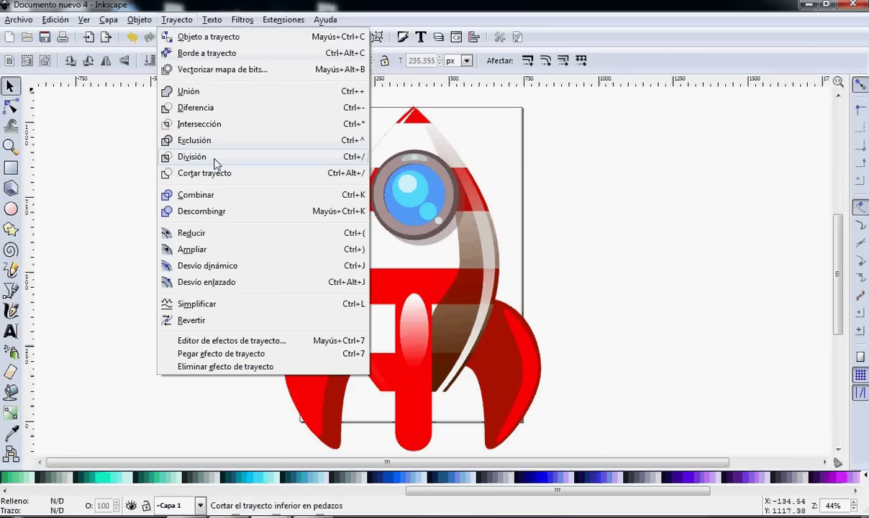
{"action": "left_click", "coordinate": [596, 184]}
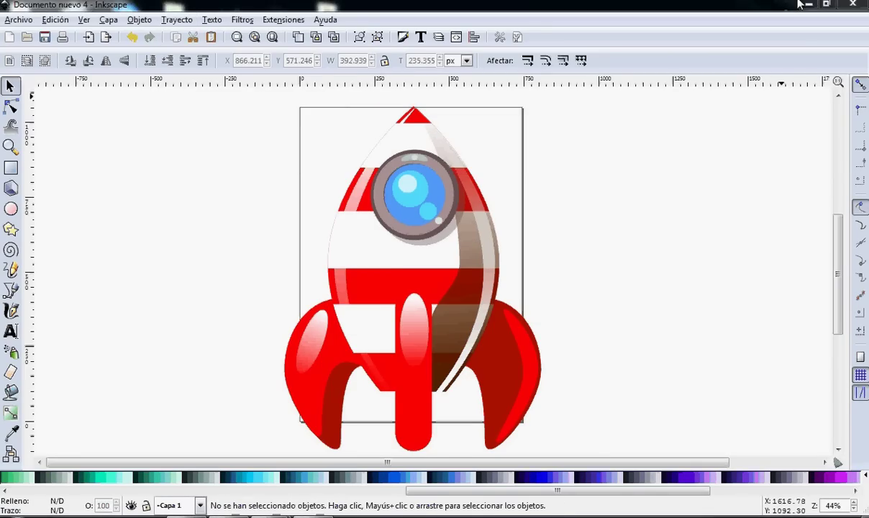
{"action": "mouse_move", "coordinate": [195, 516]}
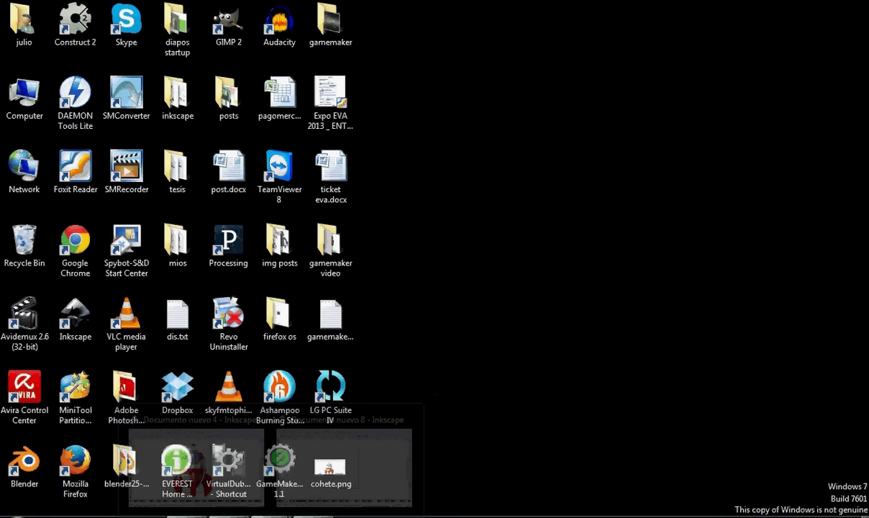
Bring Documento nuevo 8 forward, browse the Archivo > Nuevo templates, and zoom the blank page to 50%.
{"action": "left_click", "coordinate": [300, 479]}
{"action": "left_click", "coordinate": [17, 20]}
{"action": "mouse_move", "coordinate": [33, 35]}
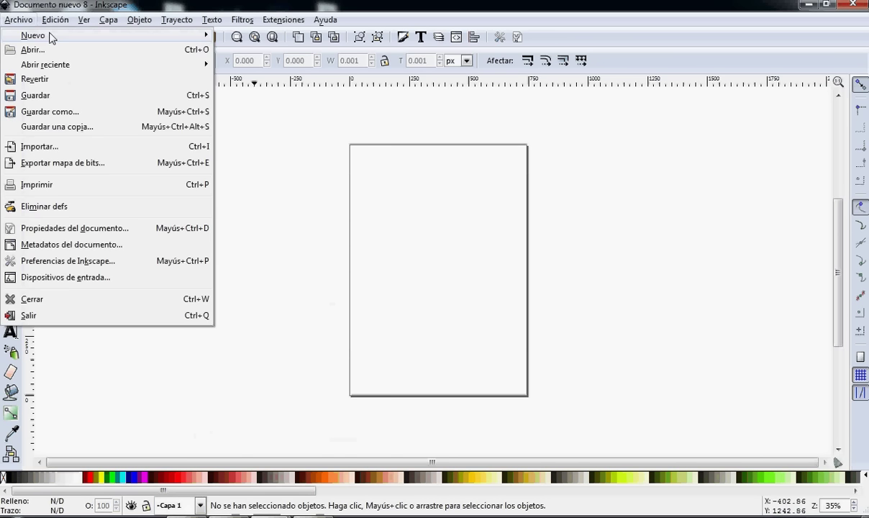
{"action": "left_click", "coordinate": [230, 32]}
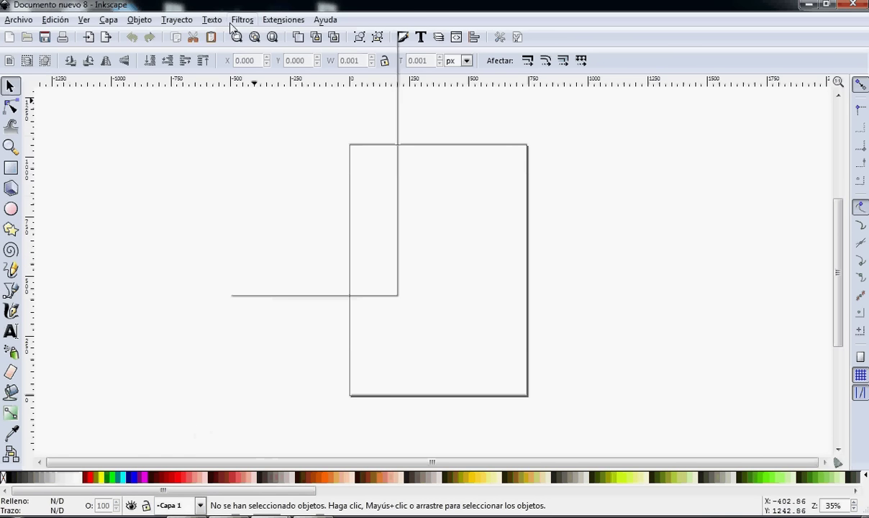
{"action": "left_click", "coordinate": [18, 20]}
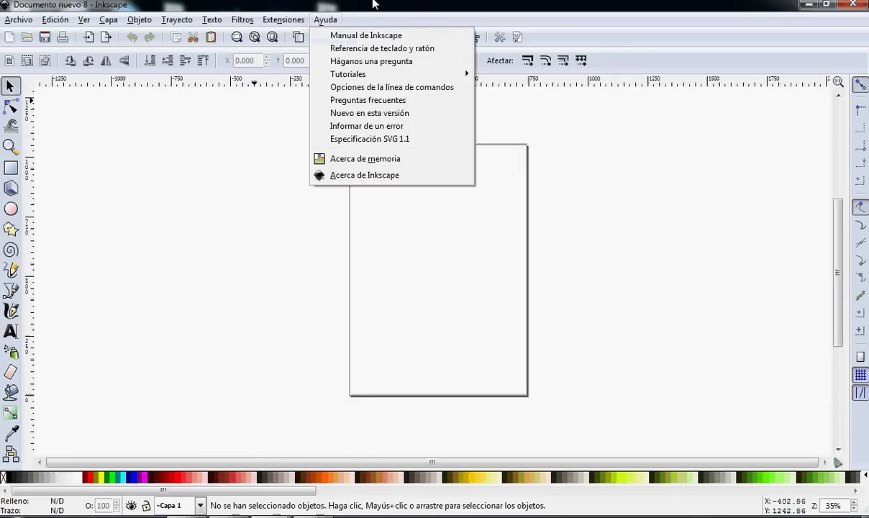
{"action": "left_click", "coordinate": [496, 229]}
{"action": "scroll", "coordinate": [482, 296], "scroll_direction": "up", "scroll_amount": 1, "text": "ctrl"}
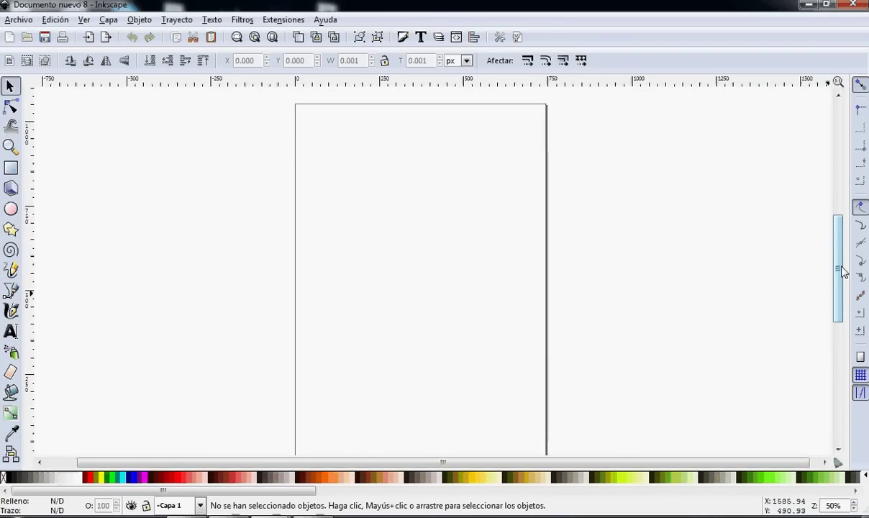
{"action": "left_click_drag", "start_coordinate": [843, 266], "coordinate": [840, 272]}
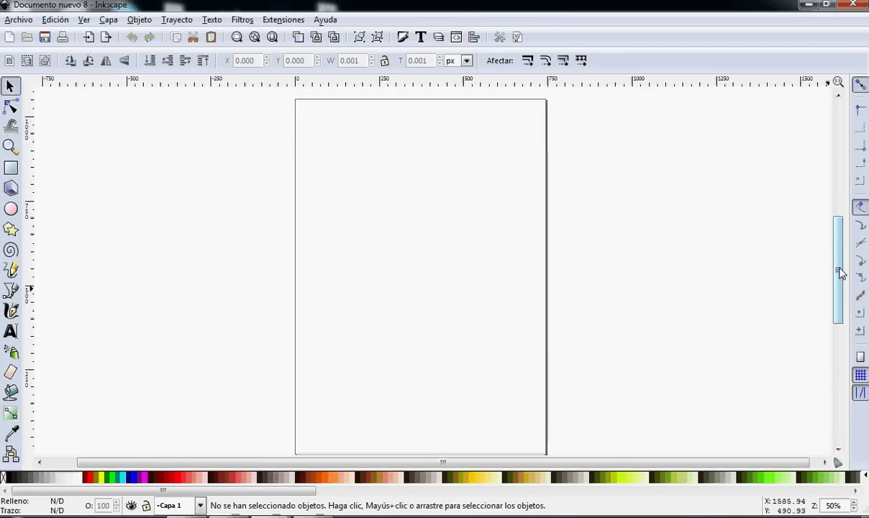
Draw a tall red ellipse spanning the page height and shift it slightly left.
{"action": "left_click", "coordinate": [11, 209]}
{"action": "mouse_move", "coordinate": [353, 100]}
{"action": "left_mouse_down"}
{"action": "mouse_move", "coordinate": [486, 452]}
{"action": "mouse_move", "coordinate": [516, 459]}
{"action": "left_mouse_up"}
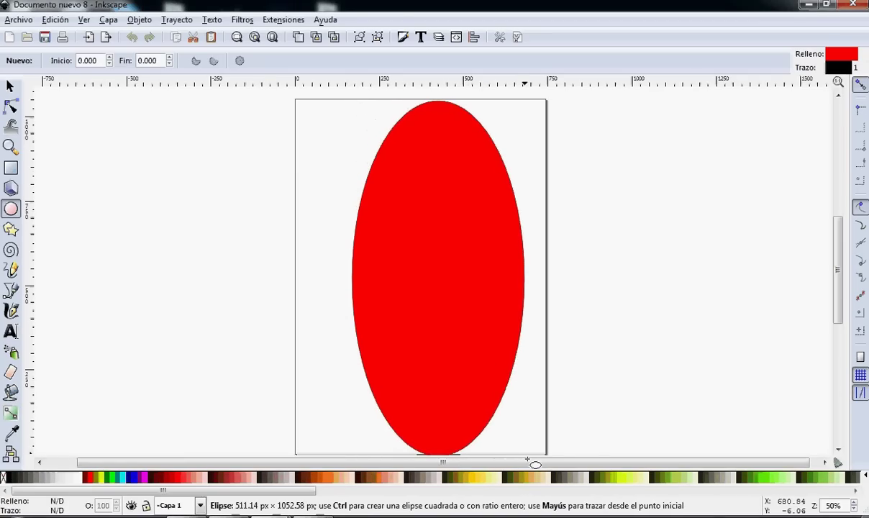
{"action": "left_click_drag", "start_coordinate": [516, 459], "coordinate": [523, 459]}
{"action": "left_click", "coordinate": [10, 86]}
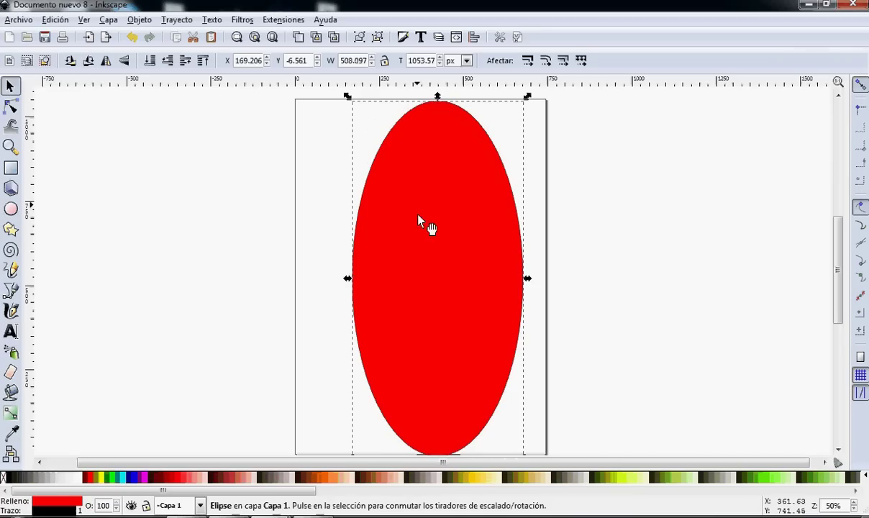
{"action": "mouse_move", "coordinate": [432, 230]}
{"action": "left_mouse_down"}
{"action": "mouse_move", "coordinate": [409, 232]}
{"action": "mouse_move", "coordinate": [421, 241]}
{"action": "left_mouse_up"}
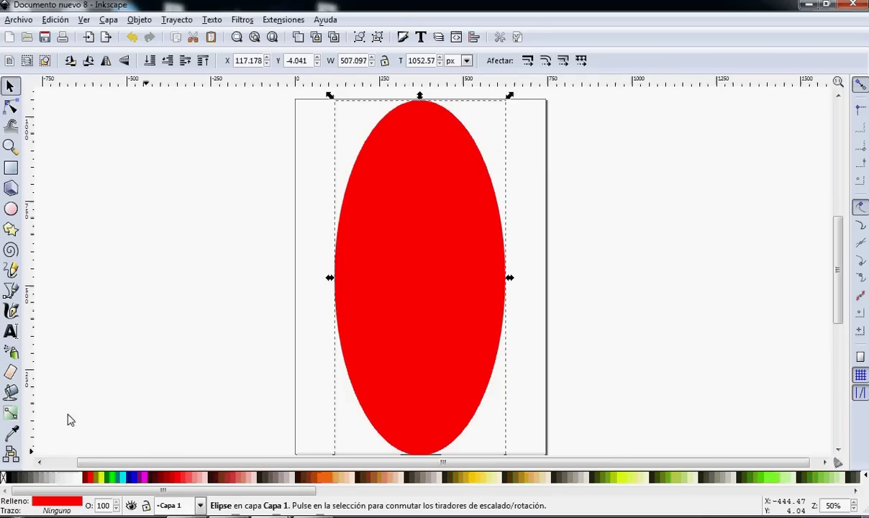
Add a stroke-less red fin ellipse at the body's lower left and a duplicate at lower right.
{"action": "left_click", "coordinate": [11, 208]}
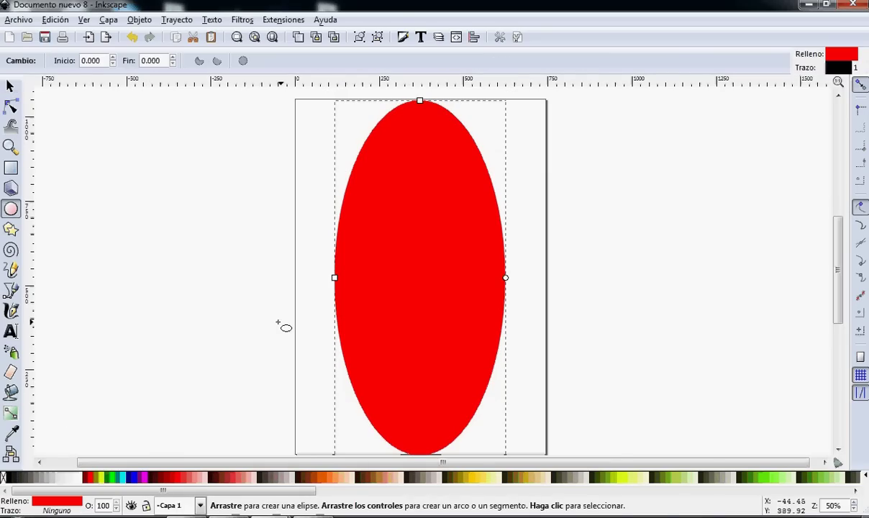
{"action": "left_click_drag", "start_coordinate": [278, 316], "coordinate": [396, 456]}
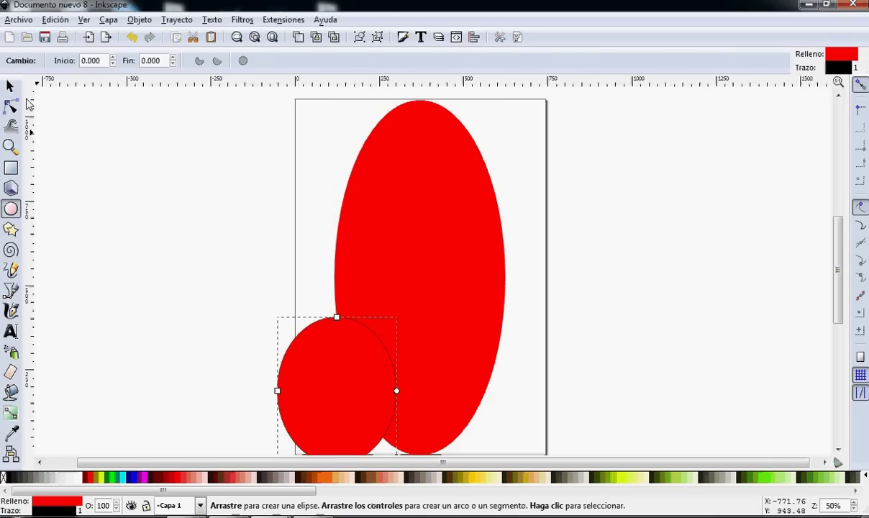
{"action": "left_click", "coordinate": [11, 85]}
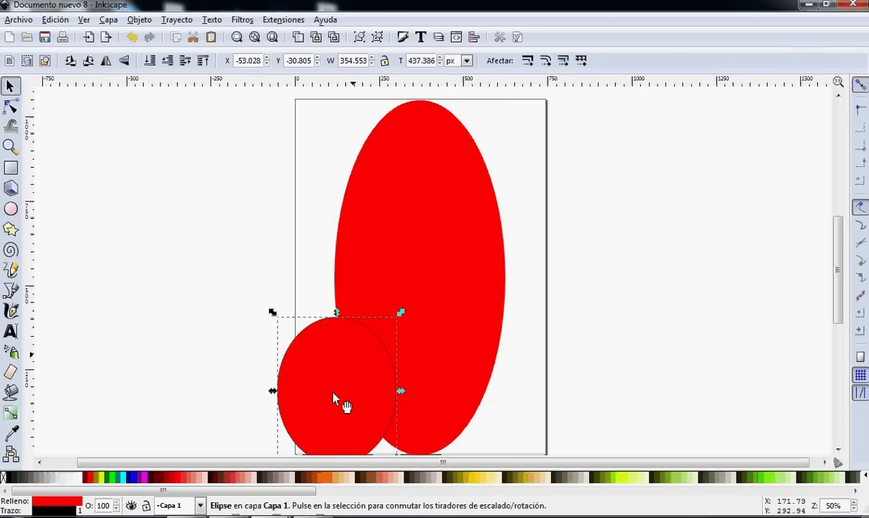
{"action": "right_click", "coordinate": [58, 510]}
{"action": "left_click", "coordinate": [101, 496]}
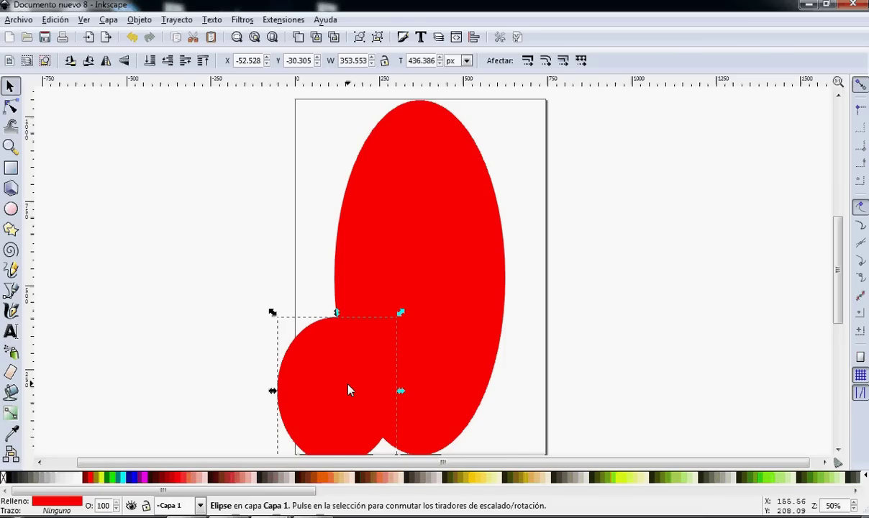
{"action": "key", "text": "ctrl+d"}
{"action": "left_click_drag", "start_coordinate": [372, 390], "coordinate": [518, 398]}
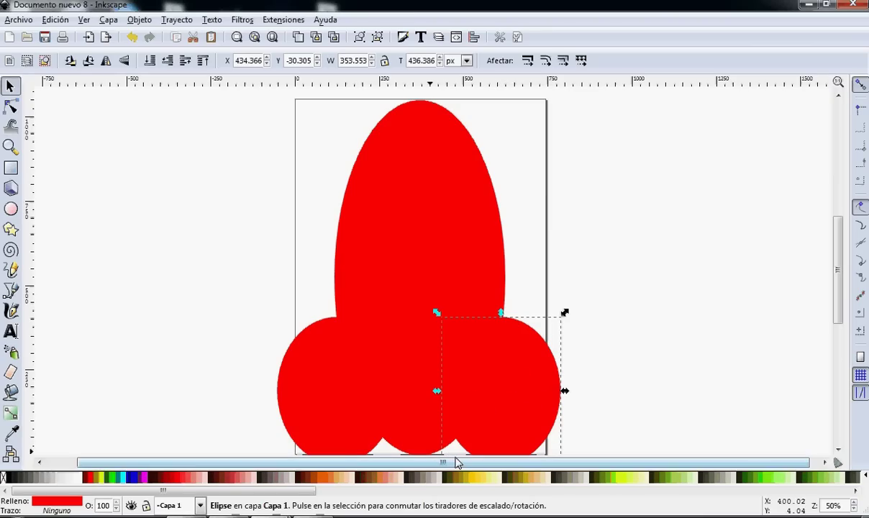
Convert the tall body ellipse to a path and pull in its top node to sharpen the nose.
{"action": "left_click", "coordinate": [599, 230]}
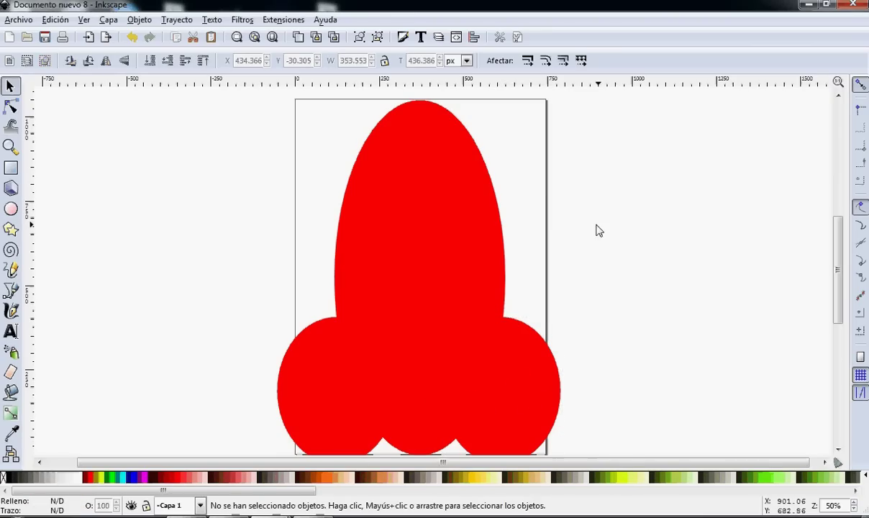
{"action": "left_click", "coordinate": [468, 288]}
{"action": "left_click", "coordinate": [558, 387]}
{"action": "left_click", "coordinate": [558, 387]}
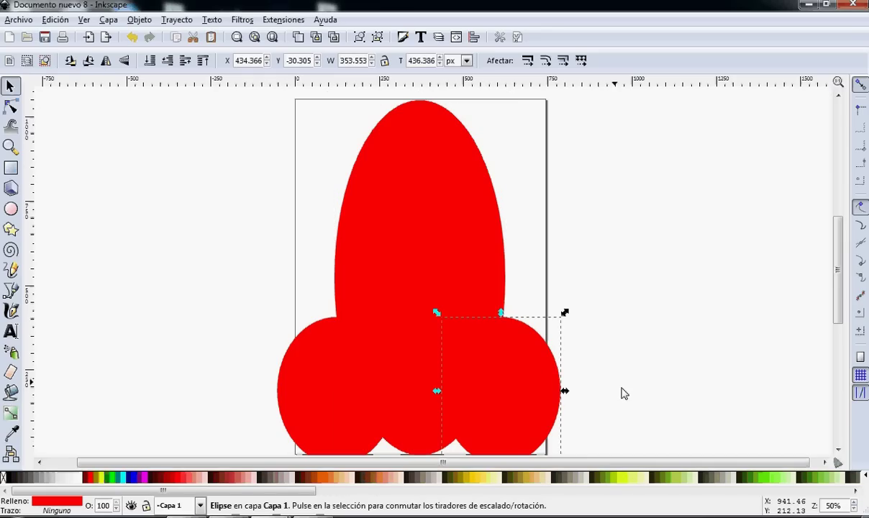
{"action": "left_click", "coordinate": [417, 178]}
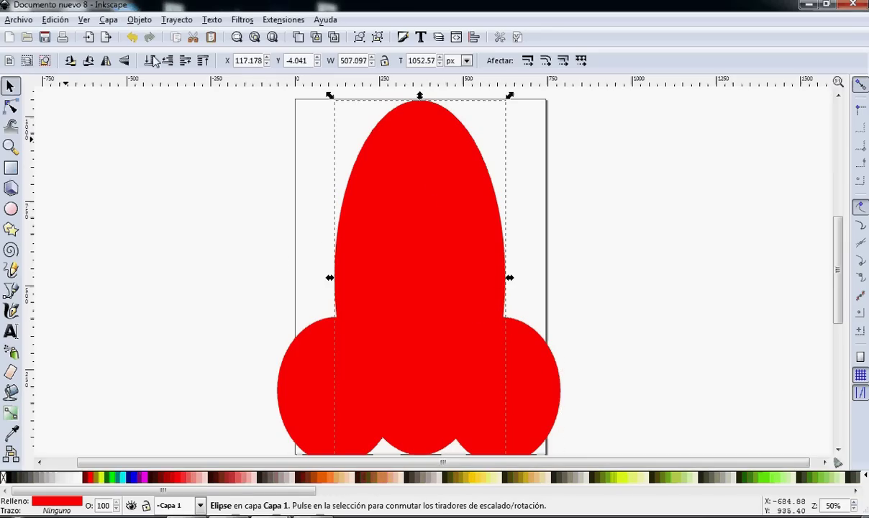
{"action": "left_click", "coordinate": [176, 19]}
{"action": "left_click", "coordinate": [216, 35]}
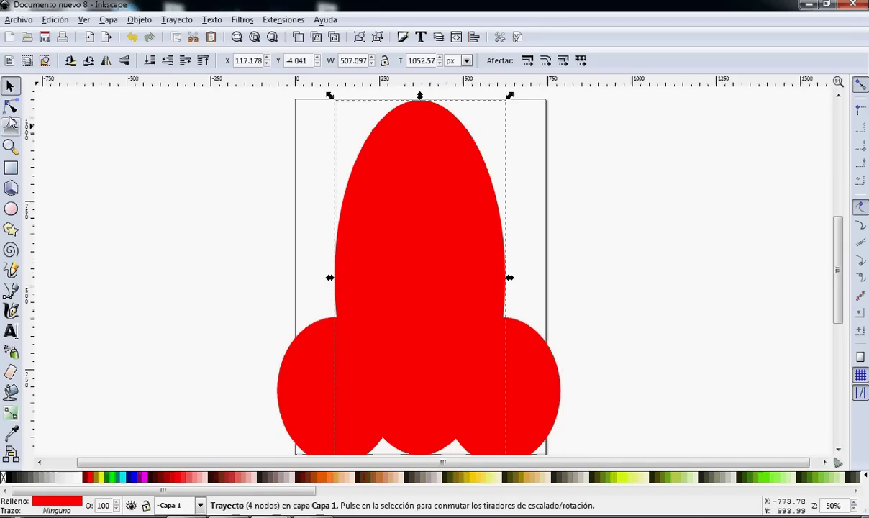
{"action": "left_click", "coordinate": [11, 107]}
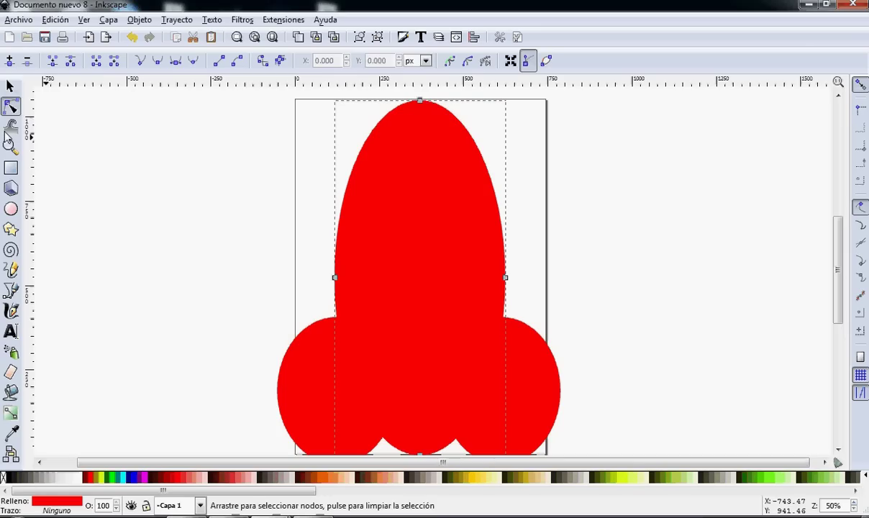
{"action": "left_click", "coordinate": [421, 101]}
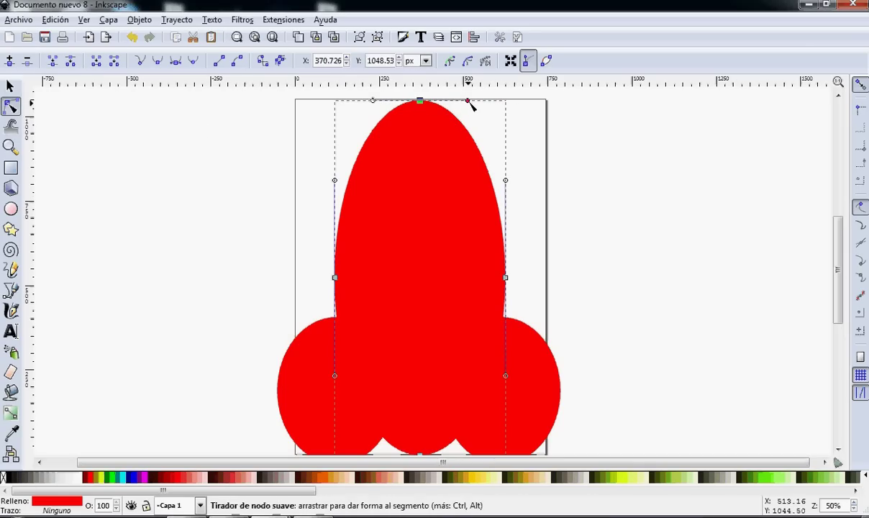
{"action": "mouse_move", "coordinate": [468, 101]}
{"action": "left_mouse_down"}
{"action": "mouse_move", "coordinate": [388, 106]}
{"action": "mouse_move", "coordinate": [419, 104]}
{"action": "left_mouse_up"}
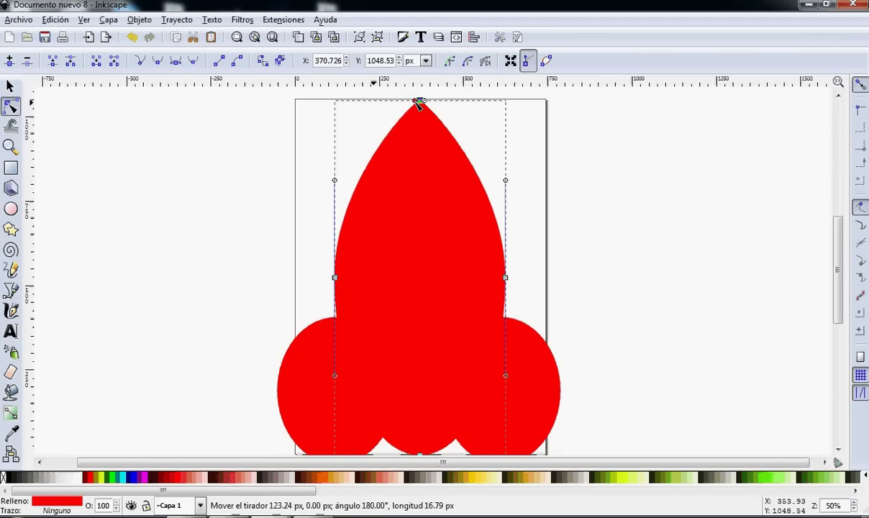
Pull both handles of the bottom node inward to make a pointed tip between the fins.
{"action": "scroll", "coordinate": [442, 326], "scroll_direction": "down", "scroll_amount": 3}
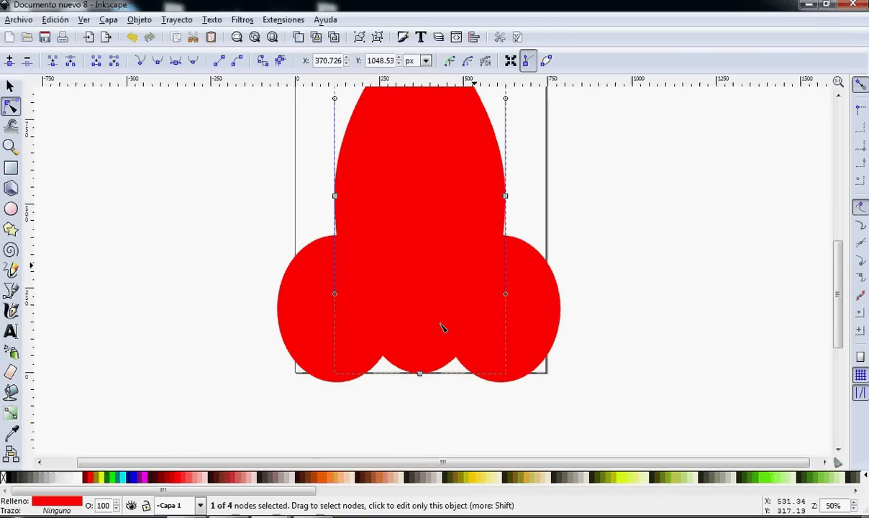
{"action": "left_click", "coordinate": [420, 375]}
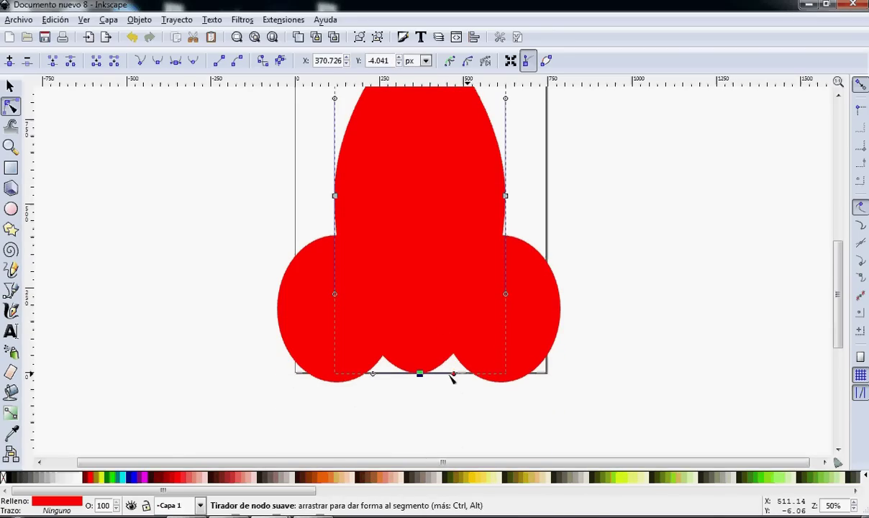
{"action": "left_click_drag", "start_coordinate": [461, 375], "coordinate": [424, 376]}
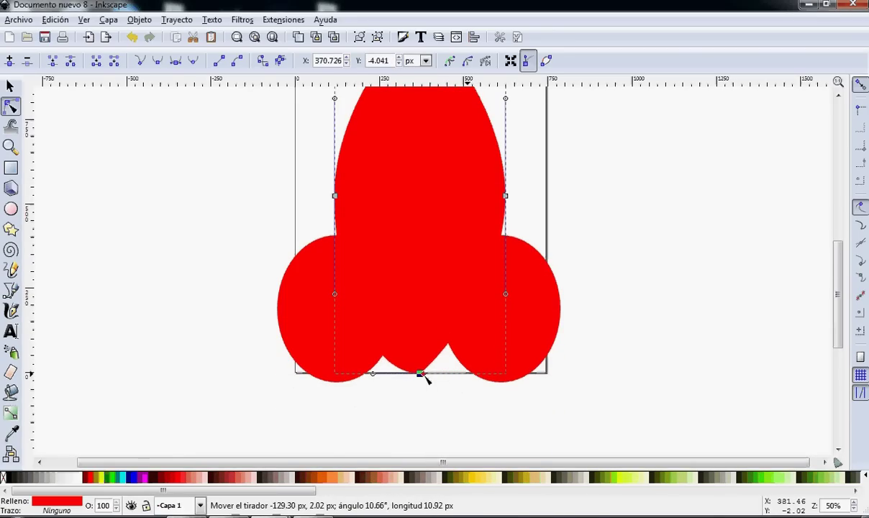
{"action": "left_click_drag", "start_coordinate": [373, 374], "coordinate": [420, 375]}
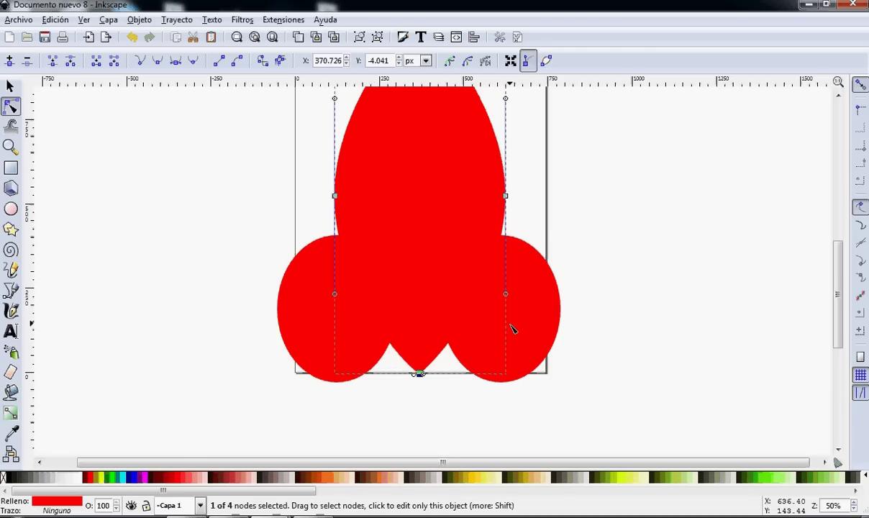
{"action": "scroll", "coordinate": [514, 330], "scroll_direction": "up", "scroll_amount": 2}
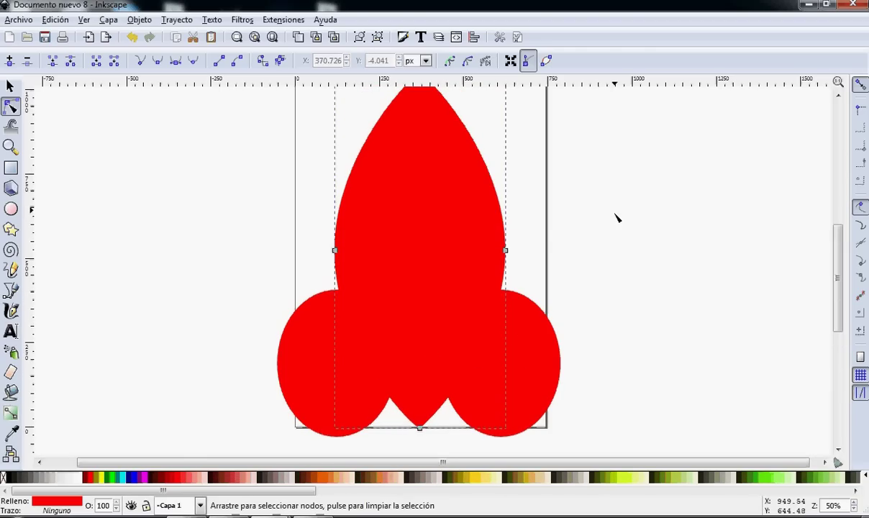
{"action": "left_click", "coordinate": [305, 191]}
{"action": "scroll", "coordinate": [72, 198], "scroll_direction": "up", "scroll_amount": 1}
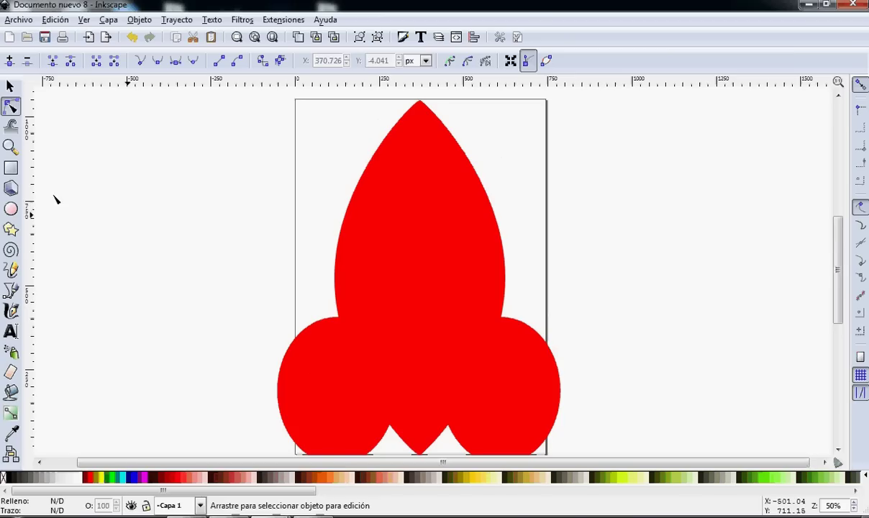
Draw two wide blue bars across the upper body and a small blue rectangle at the base.
{"action": "left_click", "coordinate": [10, 168]}
{"action": "left_click_drag", "start_coordinate": [296, 122], "coordinate": [558, 176]}
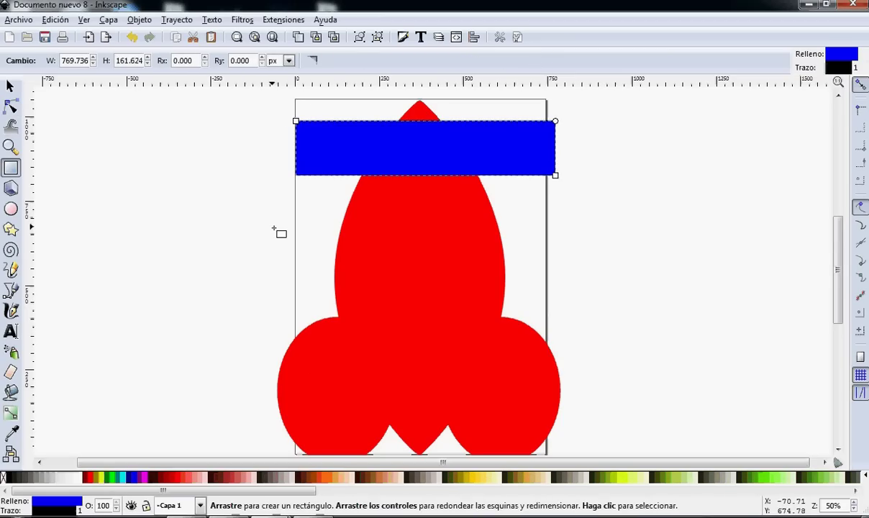
{"action": "left_click_drag", "start_coordinate": [271, 225], "coordinate": [585, 264]}
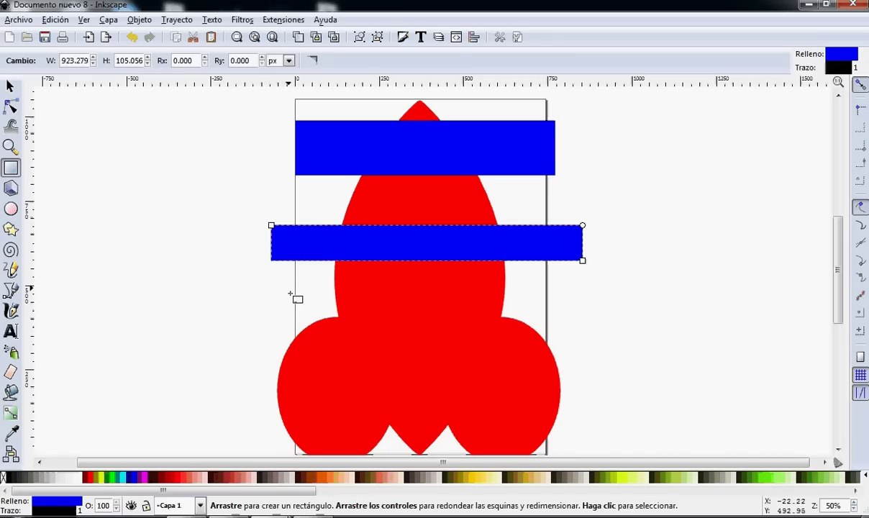
{"action": "scroll", "coordinate": [387, 428], "scroll_direction": "down", "scroll_amount": 1}
{"action": "left_click_drag", "start_coordinate": [385, 413], "coordinate": [454, 445]}
{"action": "left_click", "coordinate": [611, 367]}
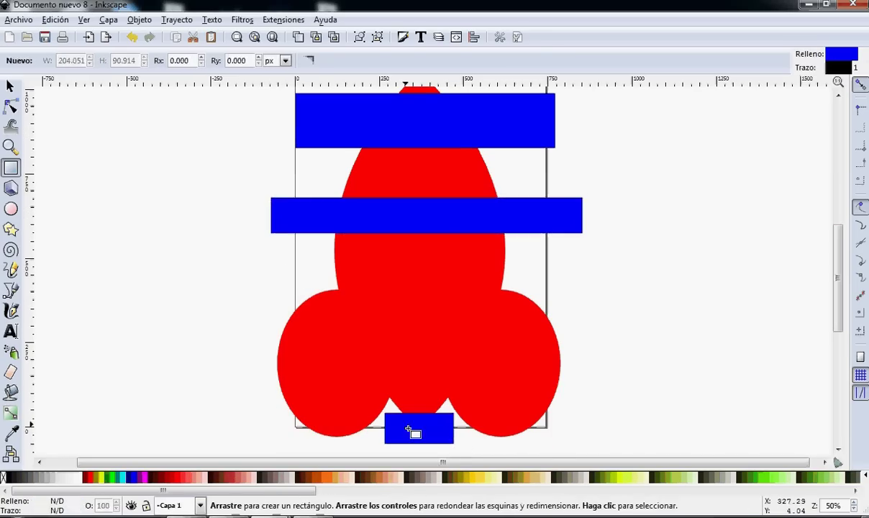
{"action": "left_click", "coordinate": [10, 86]}
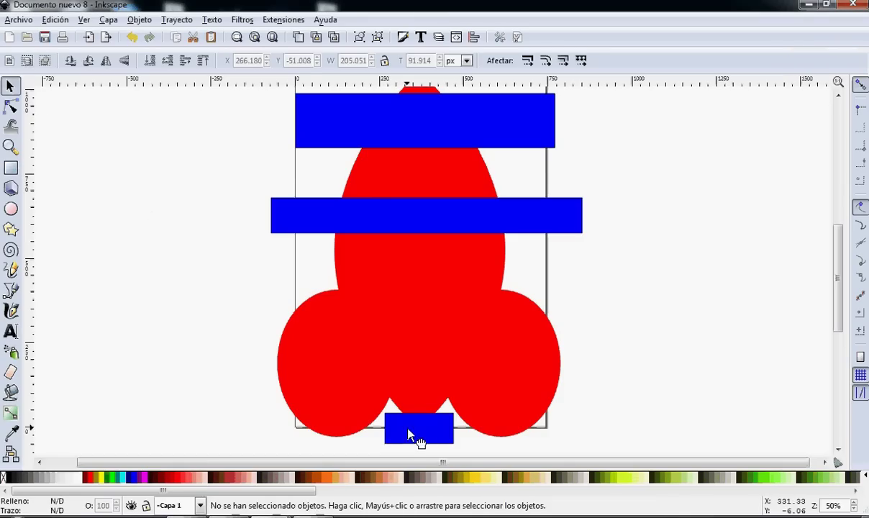
{"action": "left_click", "coordinate": [414, 428]}
{"action": "left_click_drag", "start_coordinate": [408, 425], "coordinate": [408, 417]}
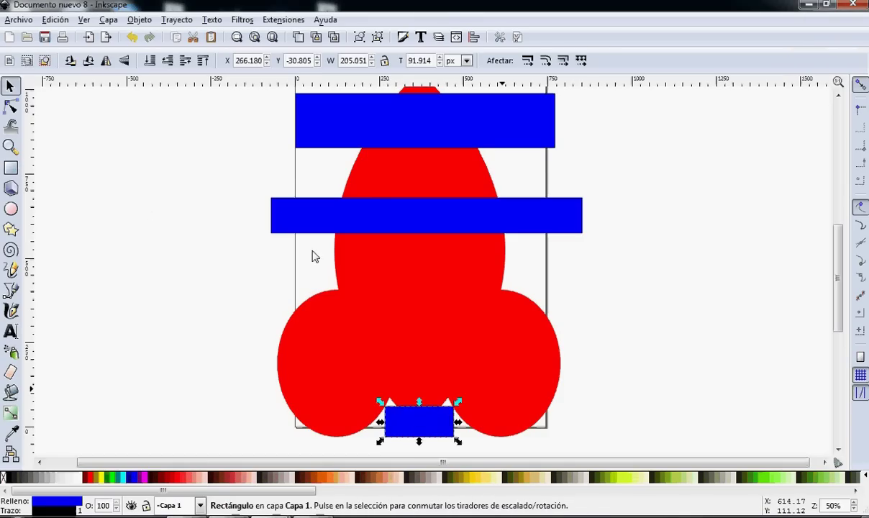
Draw a third blue bar and move it down across the fins.
{"action": "left_click", "coordinate": [10, 168]}
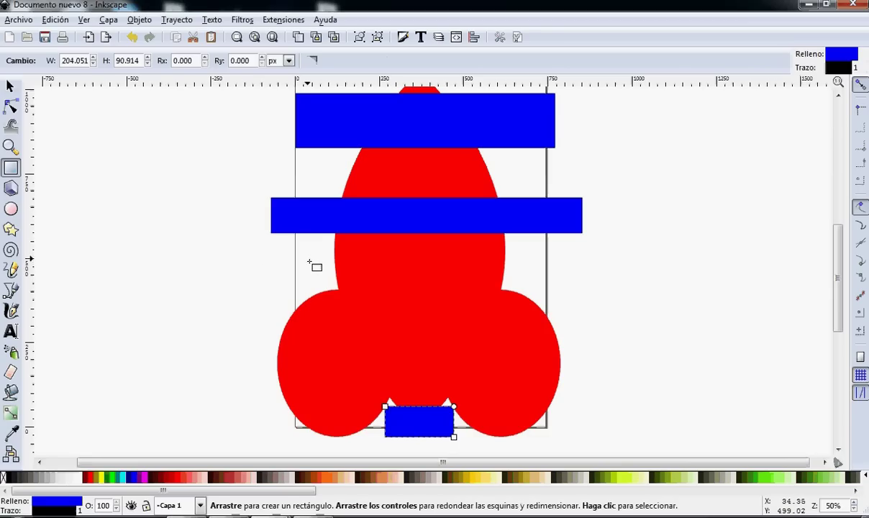
{"action": "left_click_drag", "start_coordinate": [307, 253], "coordinate": [522, 291]}
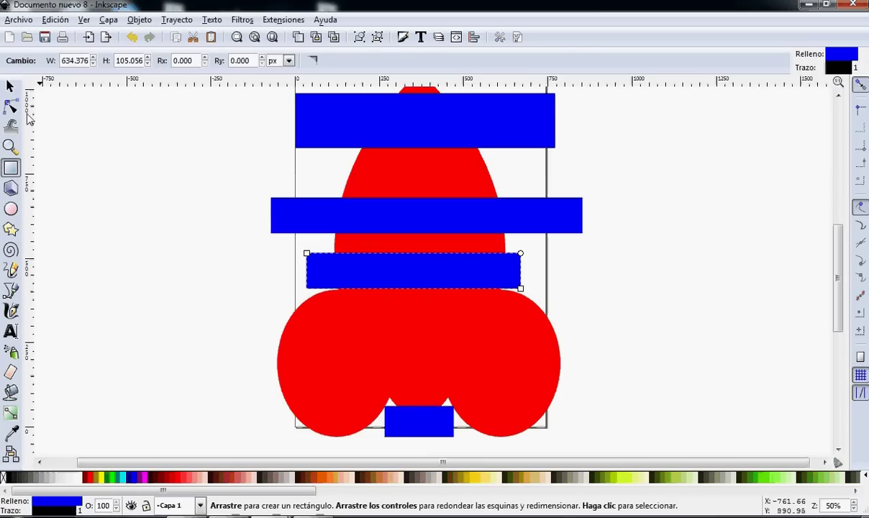
{"action": "left_click", "coordinate": [10, 86]}
{"action": "mouse_move", "coordinate": [403, 287]}
{"action": "left_mouse_down"}
{"action": "mouse_move", "coordinate": [408, 369]}
{"action": "mouse_move", "coordinate": [403, 363]}
{"action": "left_mouse_up"}
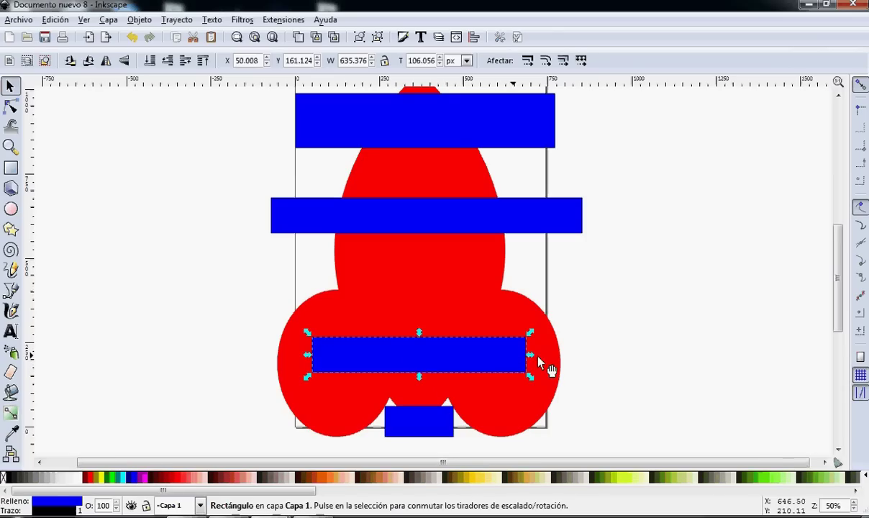
{"action": "left_click", "coordinate": [716, 293]}
{"action": "scroll", "coordinate": [661, 303], "scroll_direction": "up", "scroll_amount": 1}
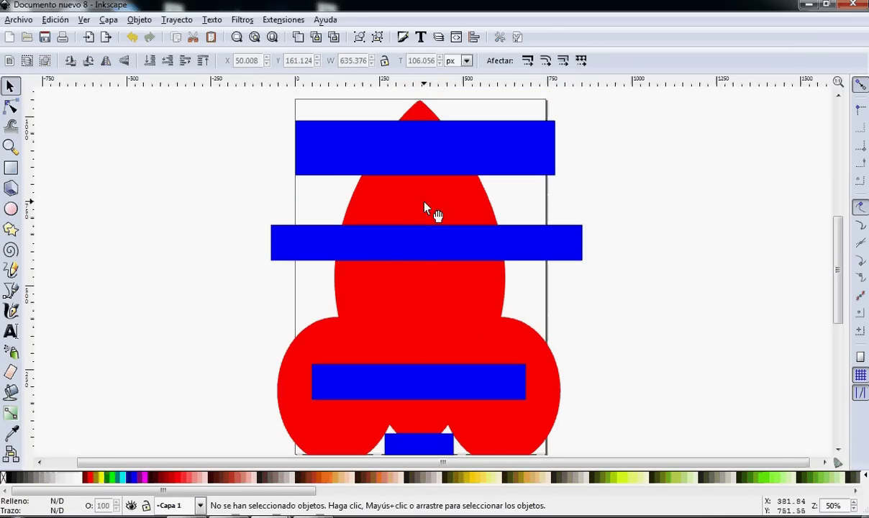
Duplicate the red body and apply Trayecto > División with the small base rectangle.
{"action": "left_click", "coordinate": [401, 209]}
{"action": "right_click", "coordinate": [399, 207]}
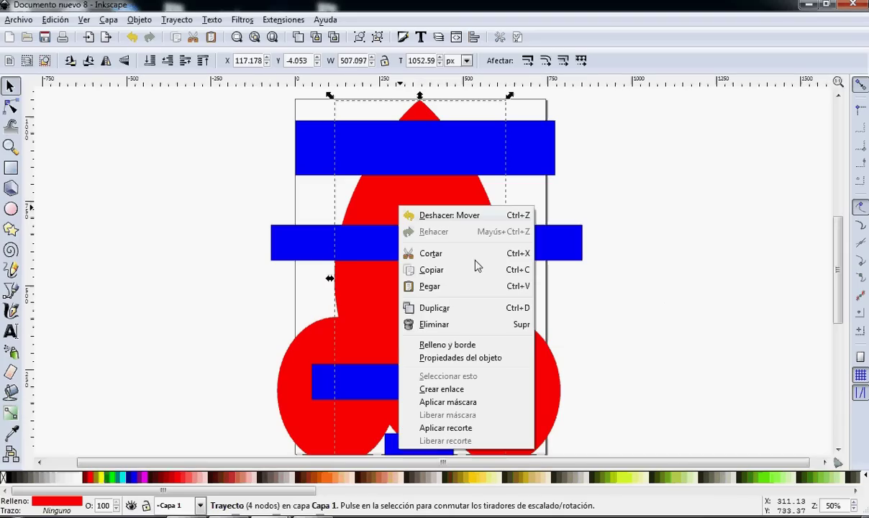
{"action": "left_click", "coordinate": [449, 309]}
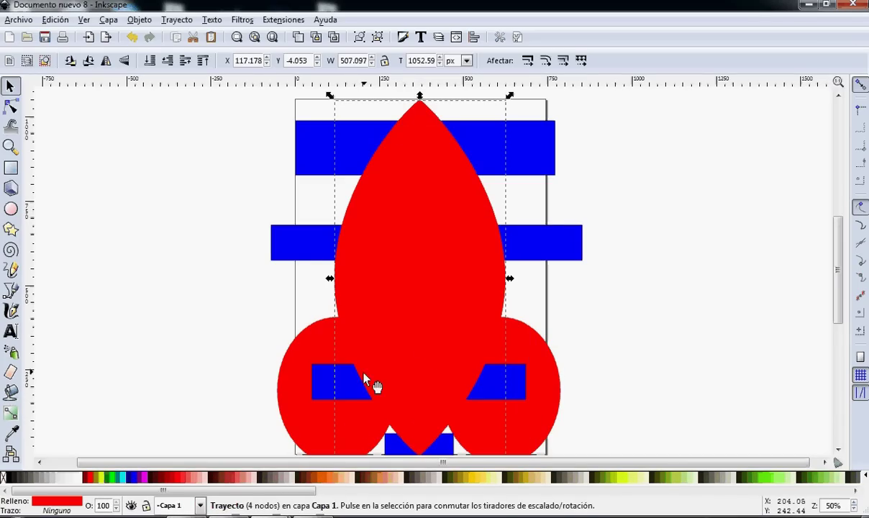
{"action": "left_click", "coordinate": [326, 388], "text": "shift"}
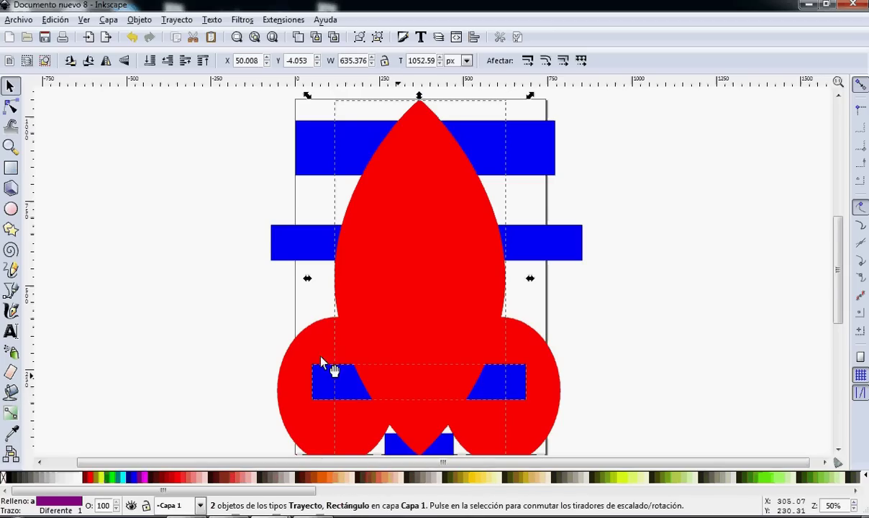
{"action": "scroll", "coordinate": [272, 354], "scroll_direction": "down", "scroll_amount": 2}
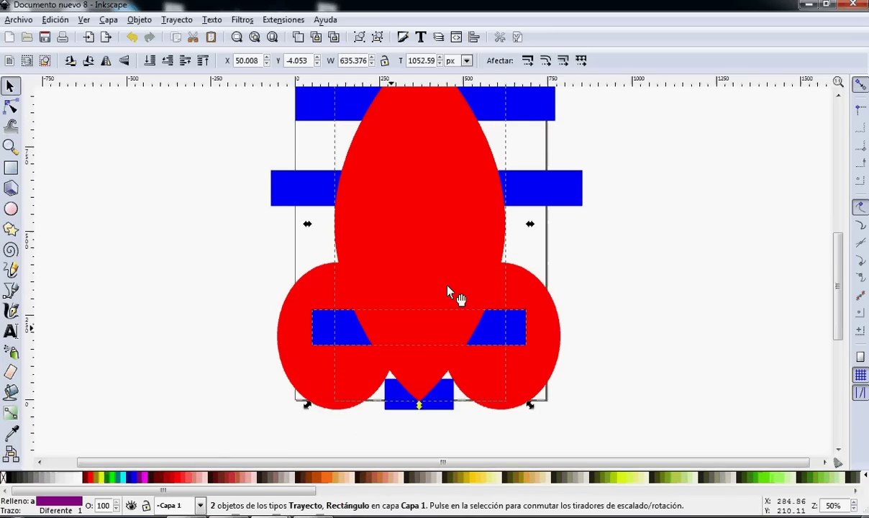
{"action": "left_click", "coordinate": [464, 293]}
{"action": "left_click", "coordinate": [310, 423]}
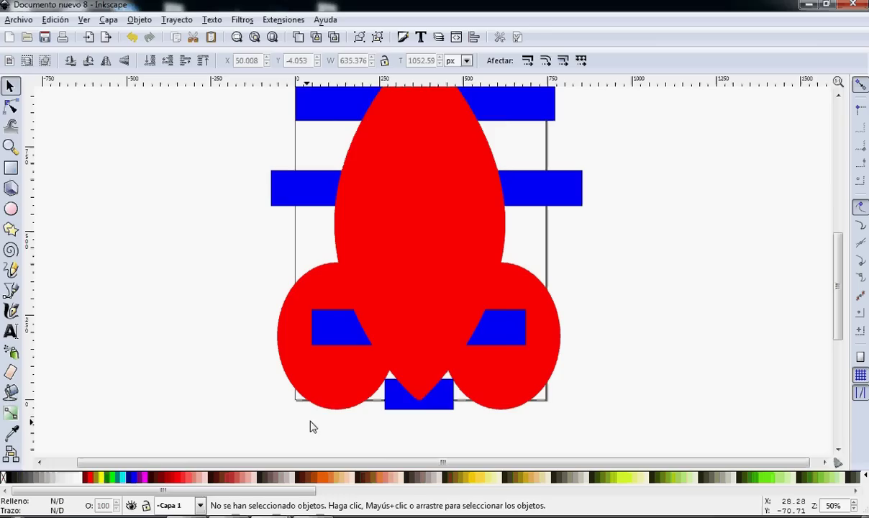
{"action": "left_click", "coordinate": [391, 252]}
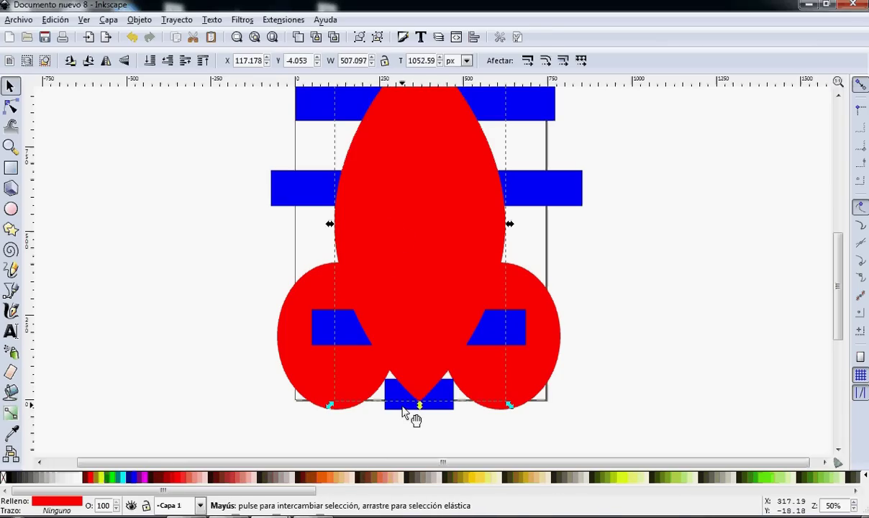
{"action": "left_click", "coordinate": [404, 407], "text": "shift"}
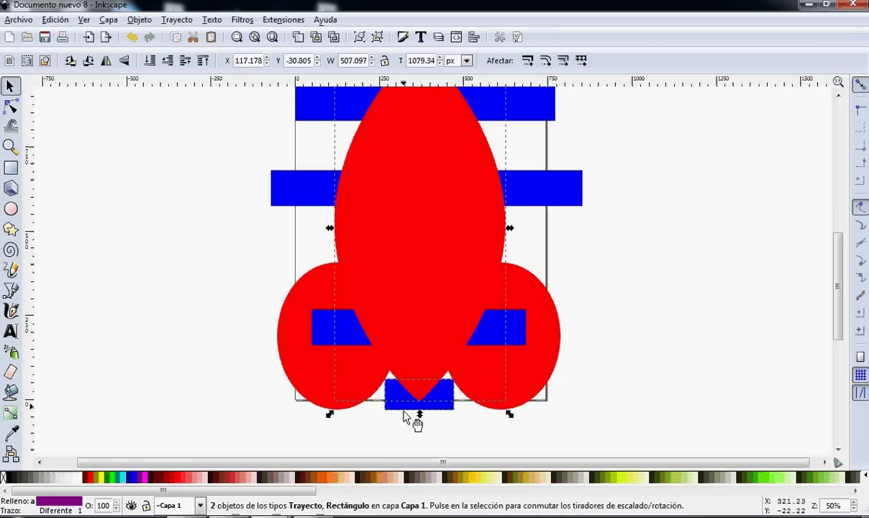
{"action": "left_click", "coordinate": [182, 20]}
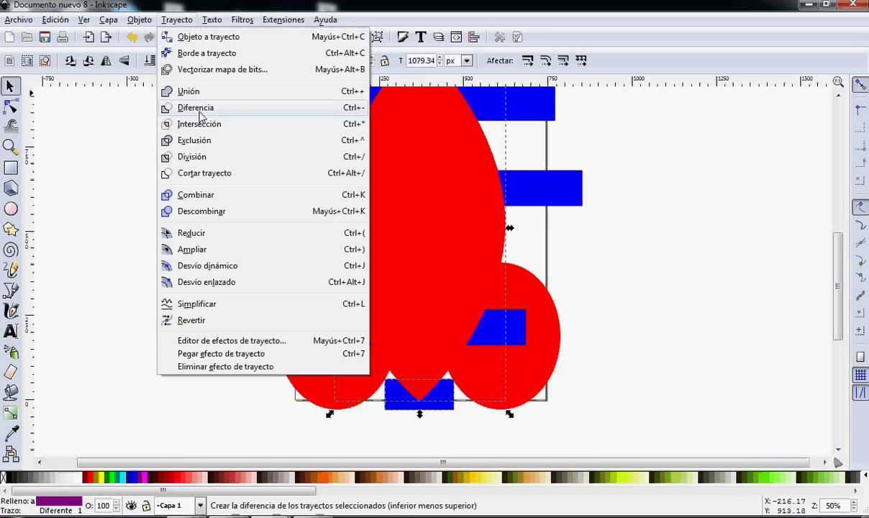
{"action": "left_click", "coordinate": [196, 156]}
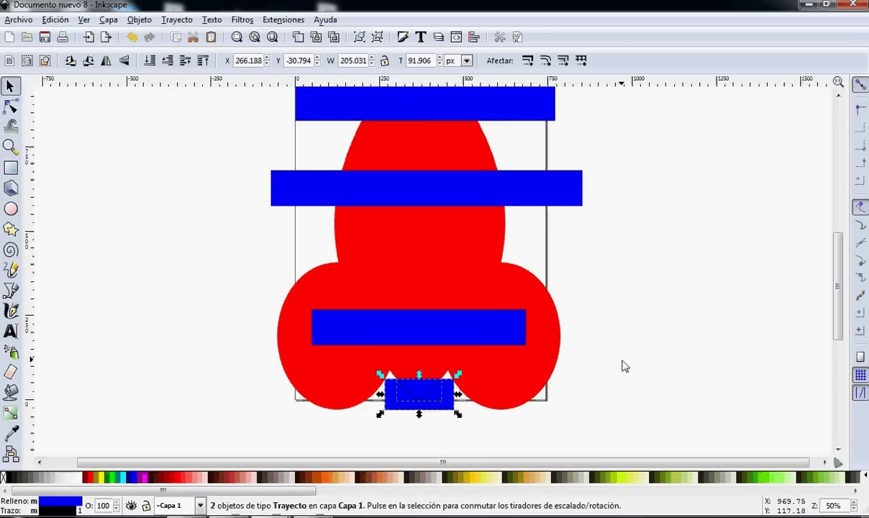
{"action": "left_click", "coordinate": [639, 313]}
Duplicate the red body again and divide it with the blue fin bar.
{"action": "scroll", "coordinate": [636, 316], "scroll_direction": "up", "scroll_amount": 1}
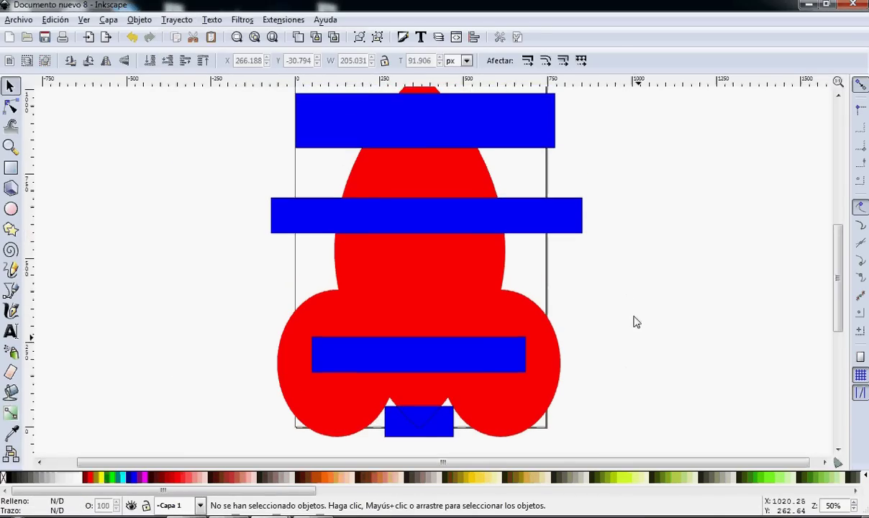
{"action": "scroll", "coordinate": [632, 321], "scroll_direction": "down", "scroll_amount": 1}
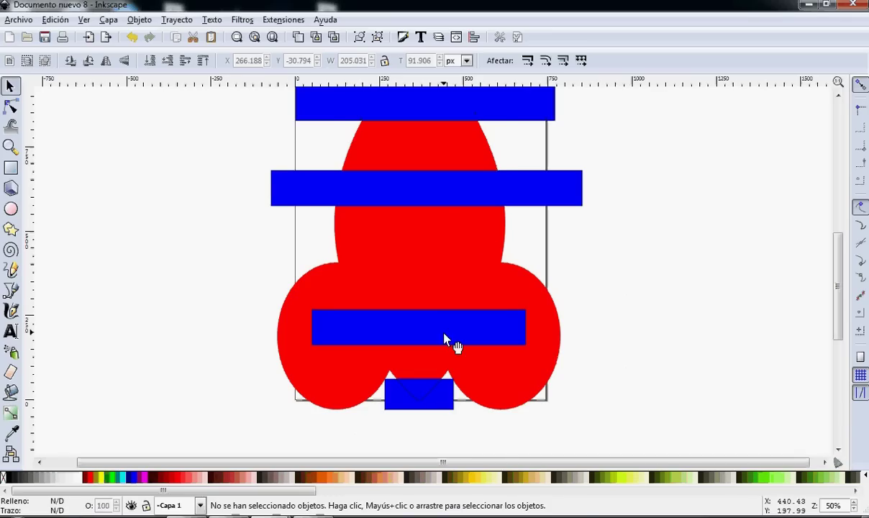
{"action": "right_click", "coordinate": [441, 251]}
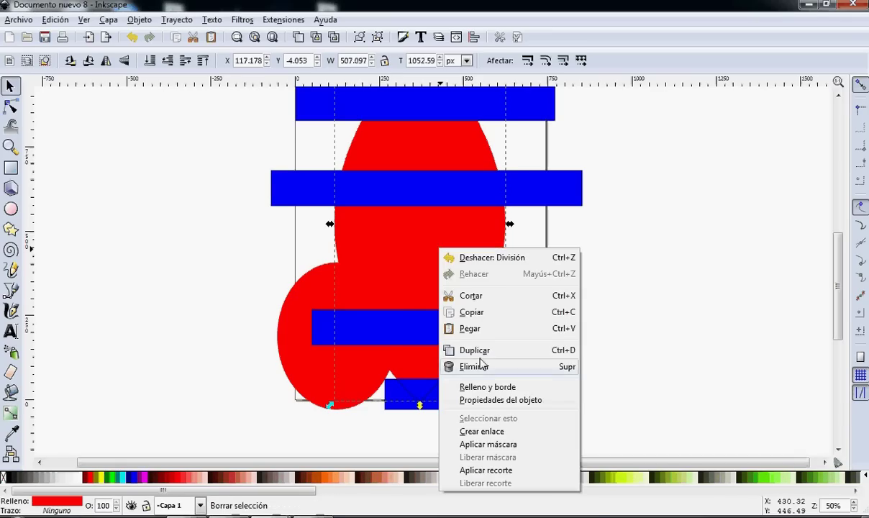
{"action": "left_click", "coordinate": [475, 351]}
{"action": "key", "text": "h"}
{"action": "left_click", "coordinate": [322, 332], "text": "shift"}
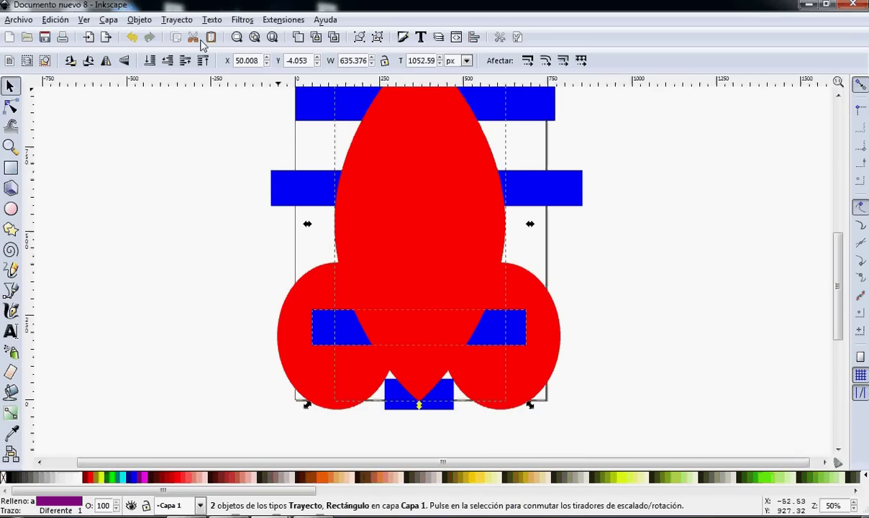
{"action": "left_click", "coordinate": [176, 19]}
{"action": "left_click", "coordinate": [193, 157]}
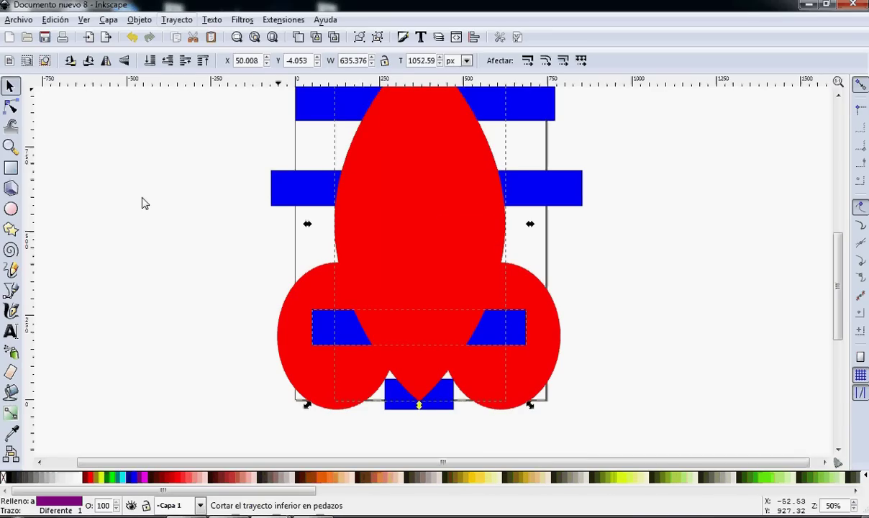
{"action": "scroll", "coordinate": [367, 287], "scroll_direction": "up", "scroll_amount": 2}
{"action": "left_click", "coordinate": [434, 202]}
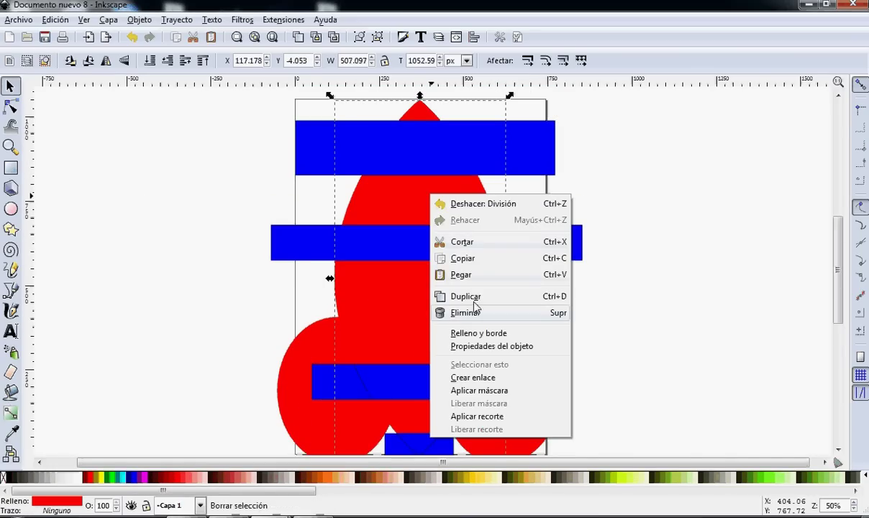
Duplicate the red rocket shape and divide it along the middle blue bar.
{"action": "left_click", "coordinate": [475, 296]}
{"action": "key", "text": "h"}
{"action": "left_click", "coordinate": [300, 250], "text": "shift"}
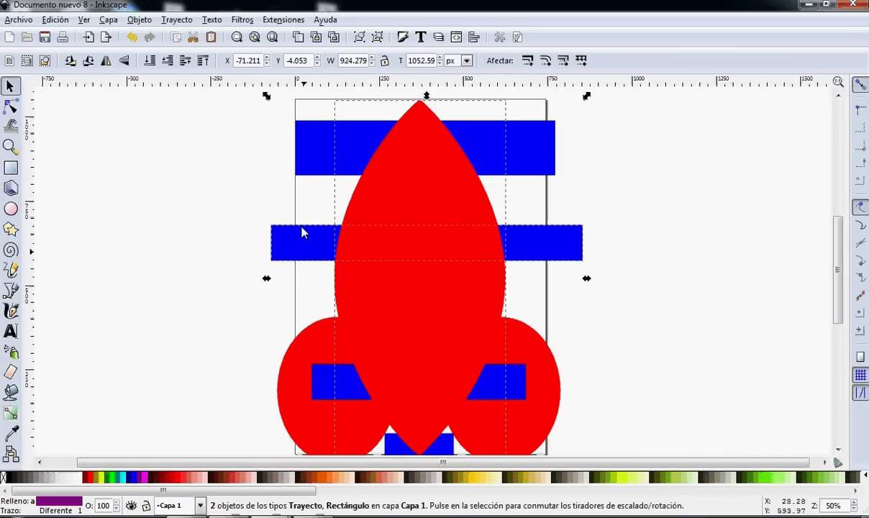
{"action": "left_click", "coordinate": [177, 19]}
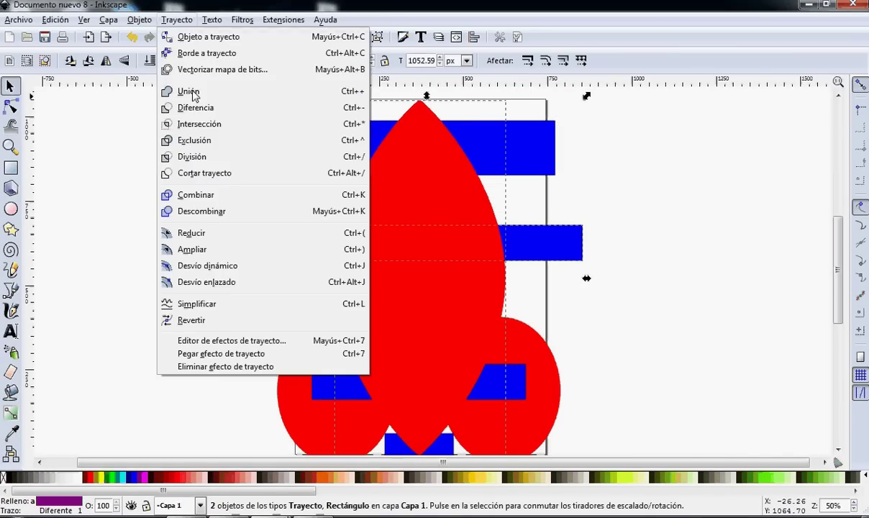
{"action": "left_click", "coordinate": [192, 156]}
{"action": "left_click", "coordinate": [403, 243]}
{"action": "right_click", "coordinate": [434, 194]}
{"action": "key", "text": "Escape"}
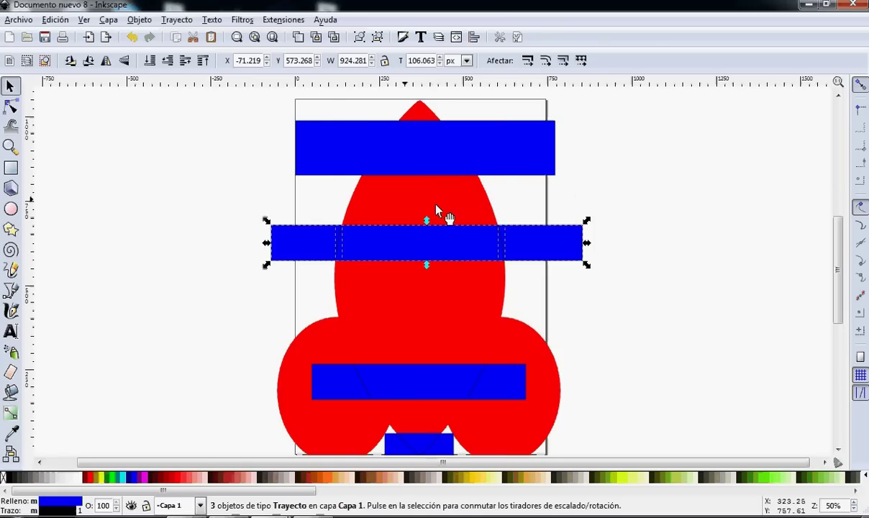
Duplicate the red rocket shape and divide it along the top blue bar.
{"action": "left_click", "coordinate": [440, 207]}
{"action": "right_click", "coordinate": [439, 205]}
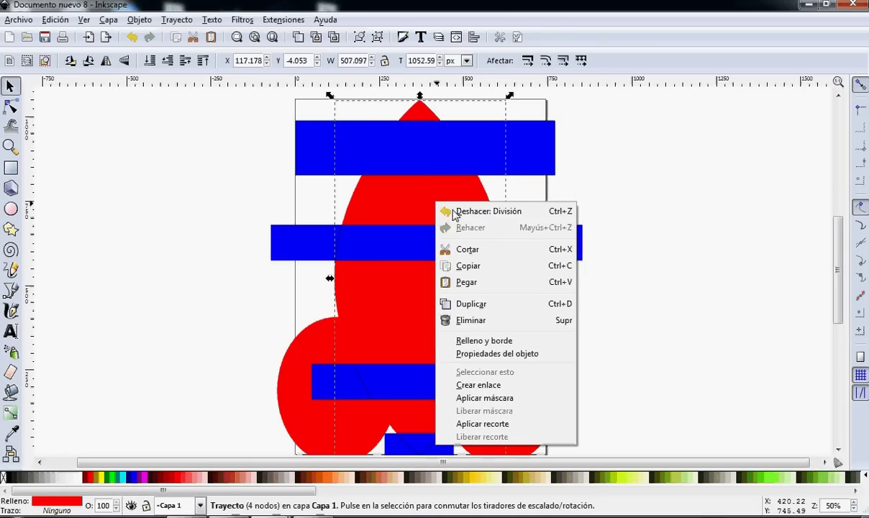
{"action": "left_click", "coordinate": [483, 303]}
{"action": "left_click", "coordinate": [309, 152], "text": "shift"}
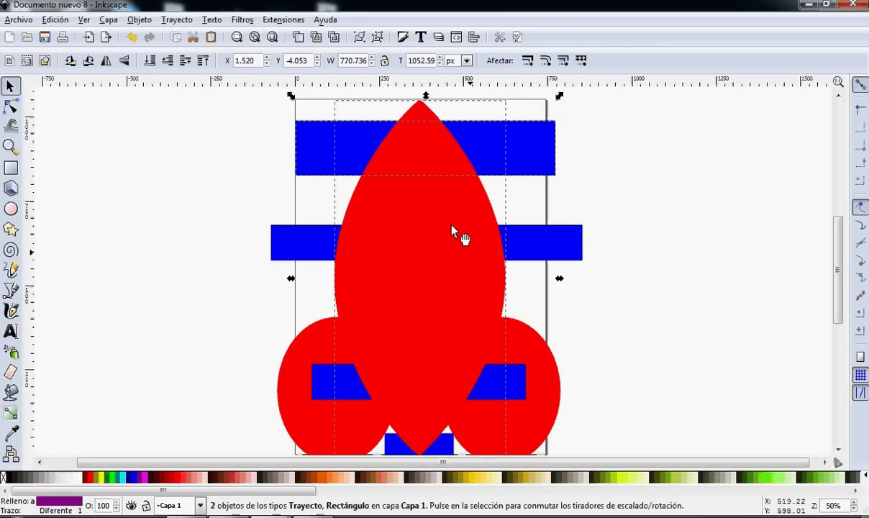
{"action": "left_click", "coordinate": [211, 19]}
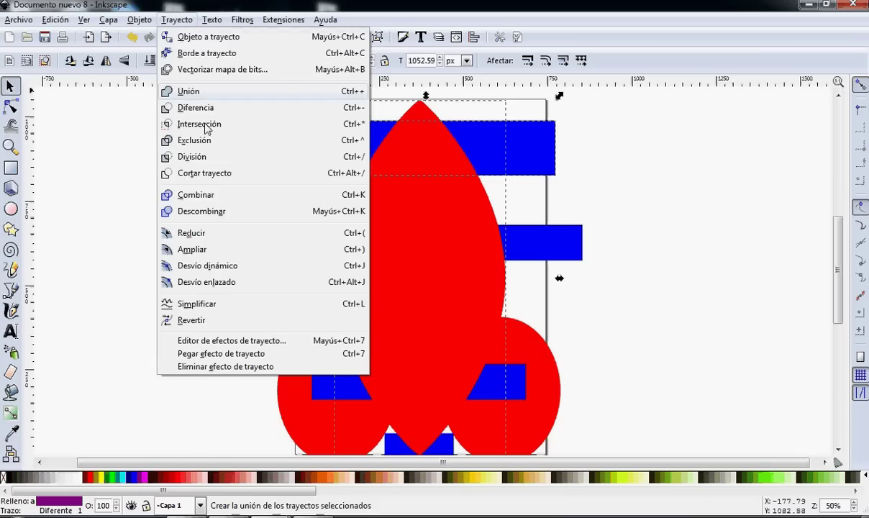
{"action": "left_click", "coordinate": [208, 158]}
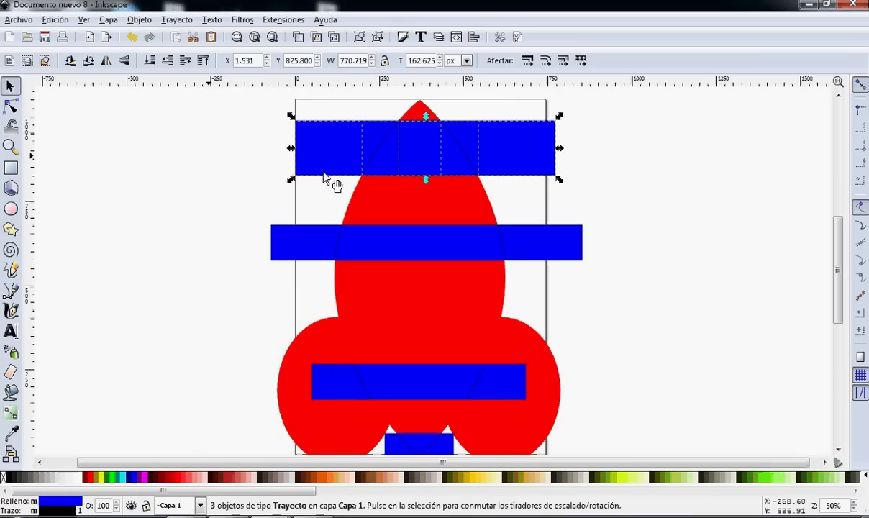
{"action": "left_click", "coordinate": [682, 201]}
Delete the small bottom rectangle, keeping its triangular tip piece.
{"action": "scroll", "coordinate": [638, 340], "scroll_direction": "down", "scroll_amount": 1}
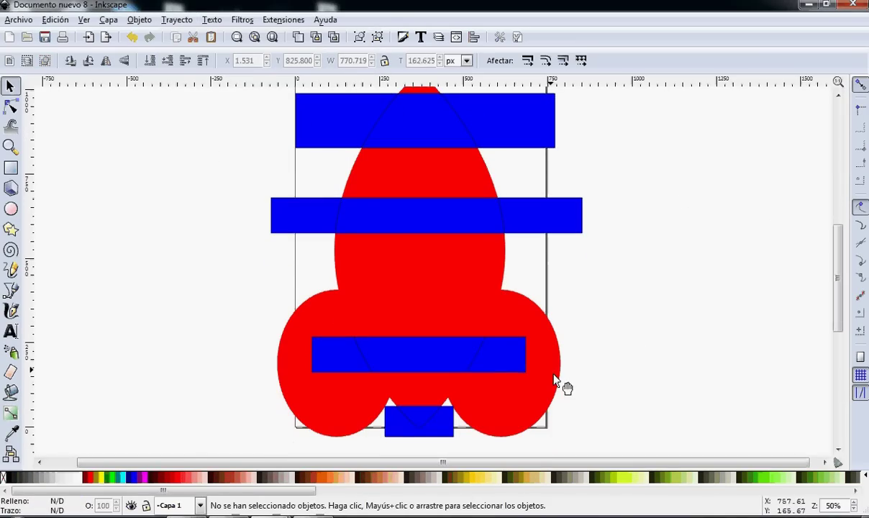
{"action": "left_click", "coordinate": [442, 430]}
{"action": "right_click", "coordinate": [438, 180]}
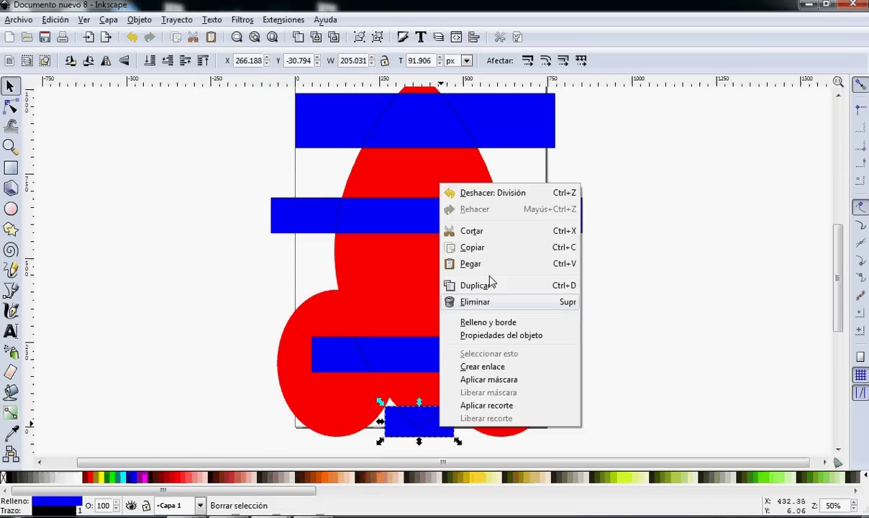
{"action": "left_click", "coordinate": [492, 308]}
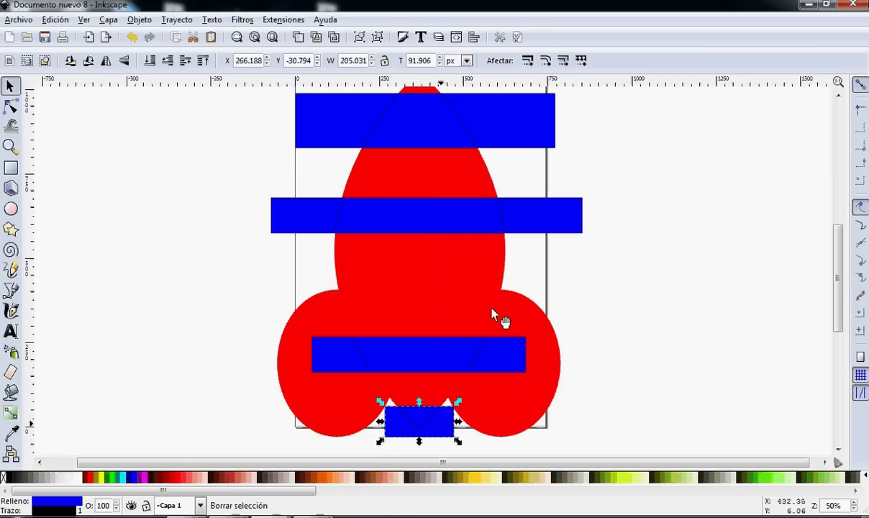
Delete the left and right overhanging pieces of the lower, middle and top blue bars.
{"action": "left_click", "coordinate": [508, 355]}
{"action": "key", "text": "Delete"}
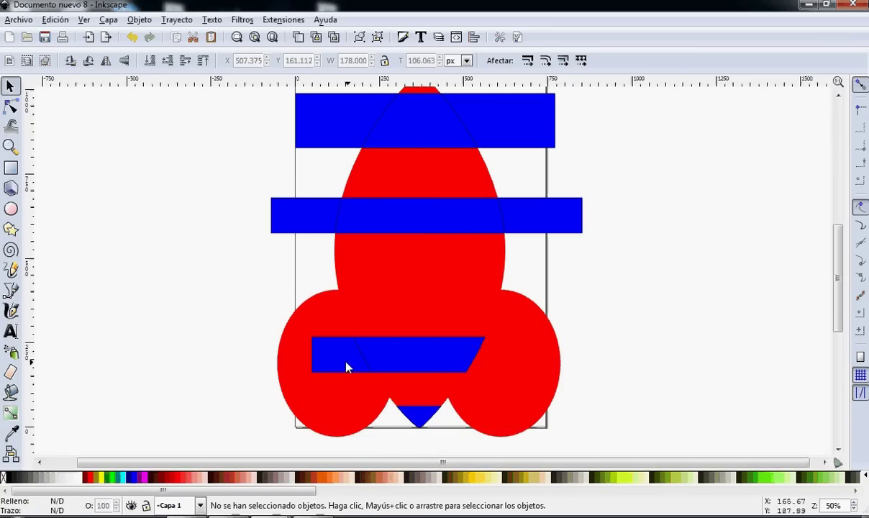
{"action": "left_click", "coordinate": [348, 360]}
{"action": "key", "text": "Delete"}
{"action": "left_click", "coordinate": [302, 220]}
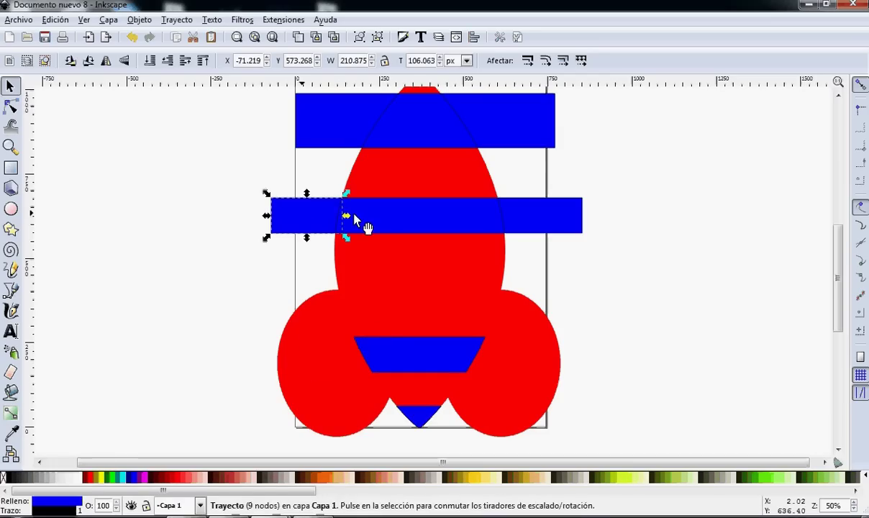
{"action": "key", "text": "Delete"}
{"action": "left_click", "coordinate": [553, 218]}
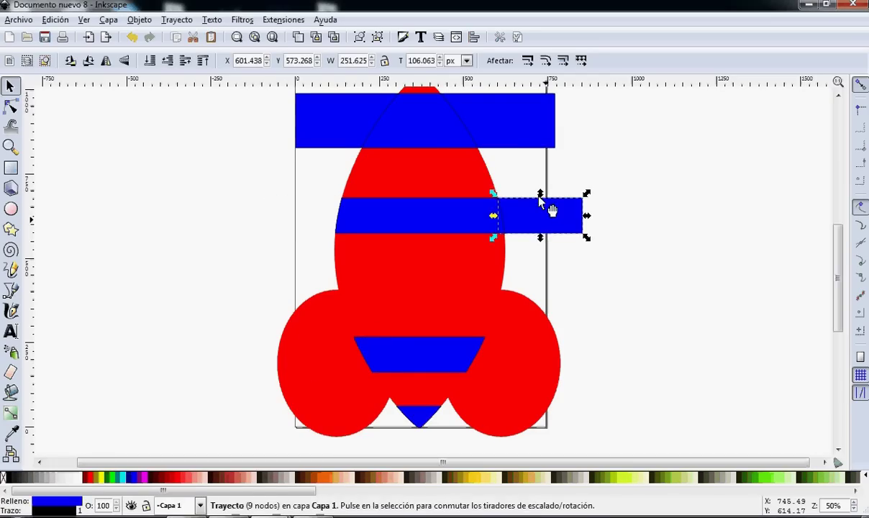
{"action": "key", "text": "Delete"}
{"action": "left_click", "coordinate": [513, 131]}
{"action": "key", "text": "Delete"}
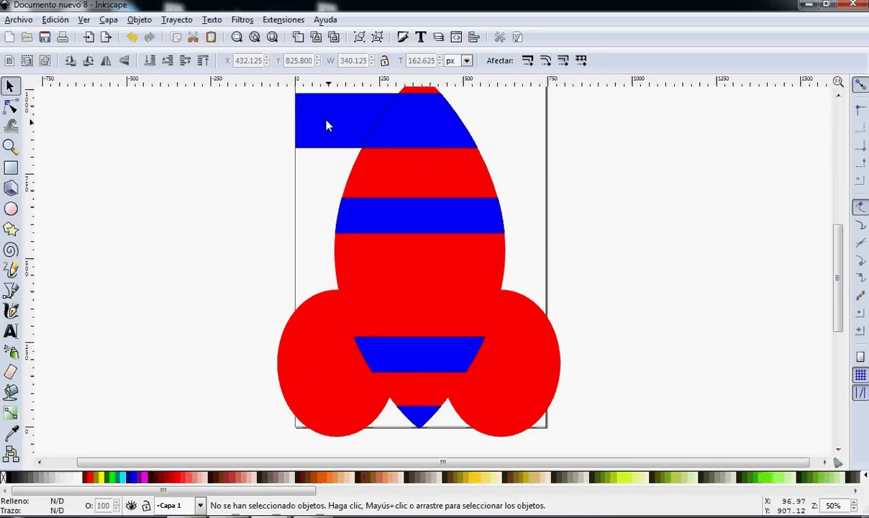
{"action": "left_click", "coordinate": [319, 132]}
{"action": "key", "text": "Delete"}
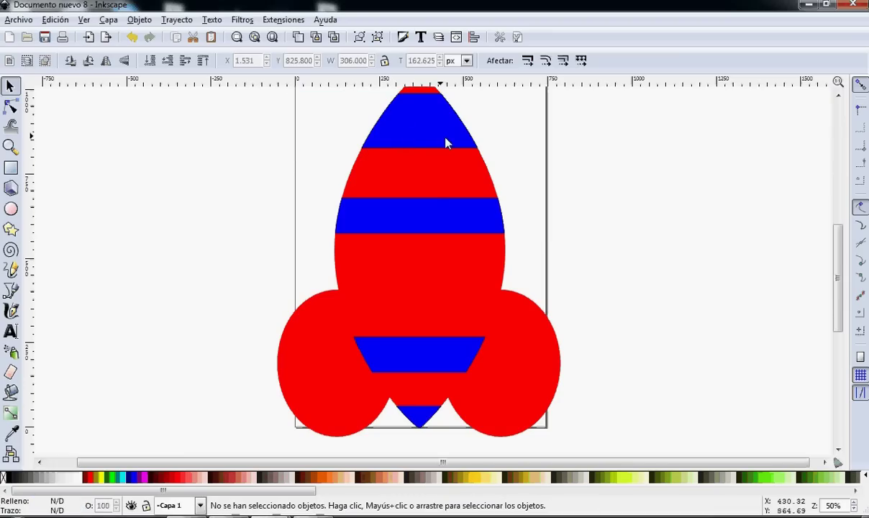
Remove the outlines from the tip, middle, trapezoid and bottom-triangle blue stripes.
{"action": "left_click", "coordinate": [421, 144]}
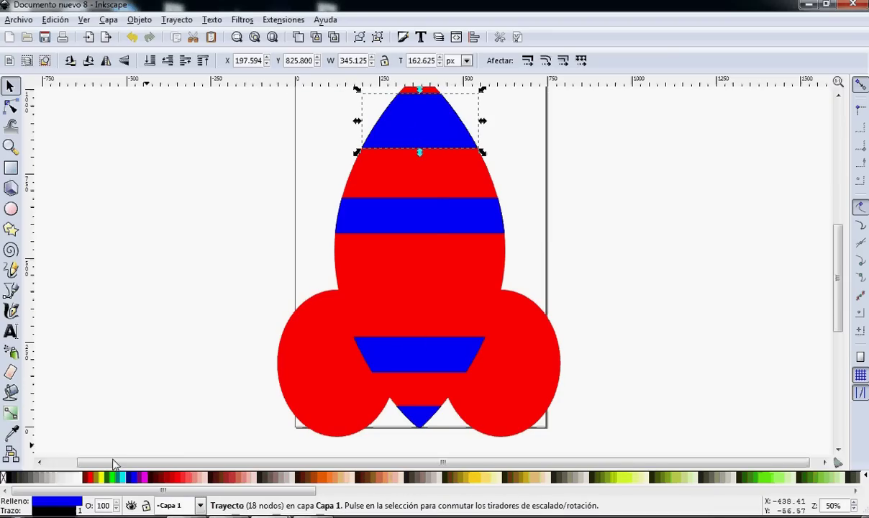
{"action": "left_click", "coordinate": [3, 477], "text": "shift"}
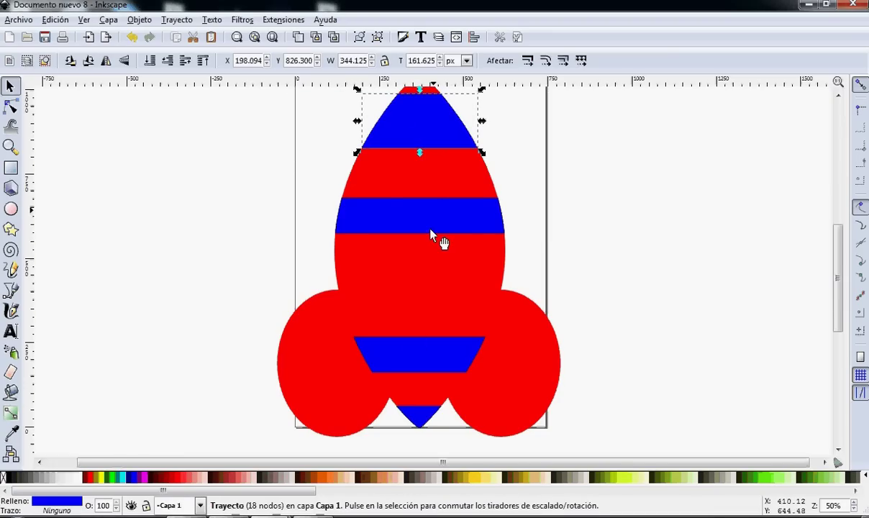
{"action": "left_click", "coordinate": [405, 215]}
{"action": "left_click", "coordinate": [4, 478], "text": "shift"}
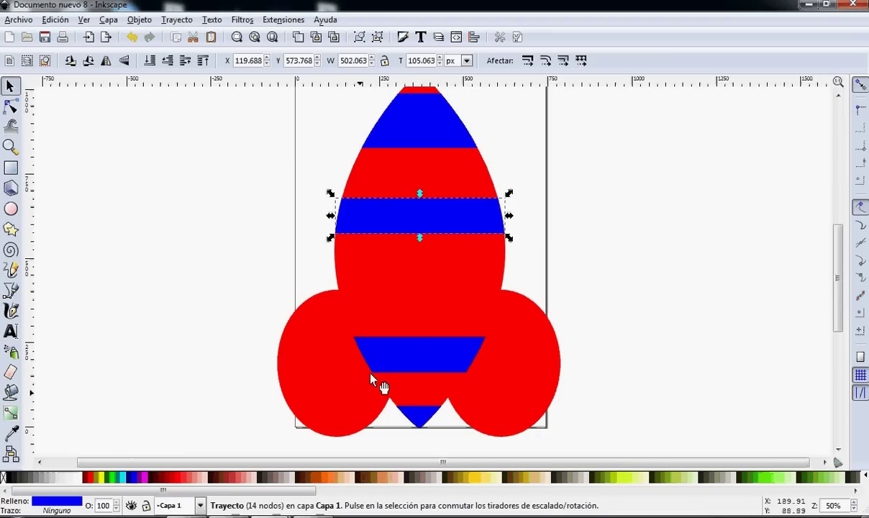
{"action": "left_click", "coordinate": [415, 355]}
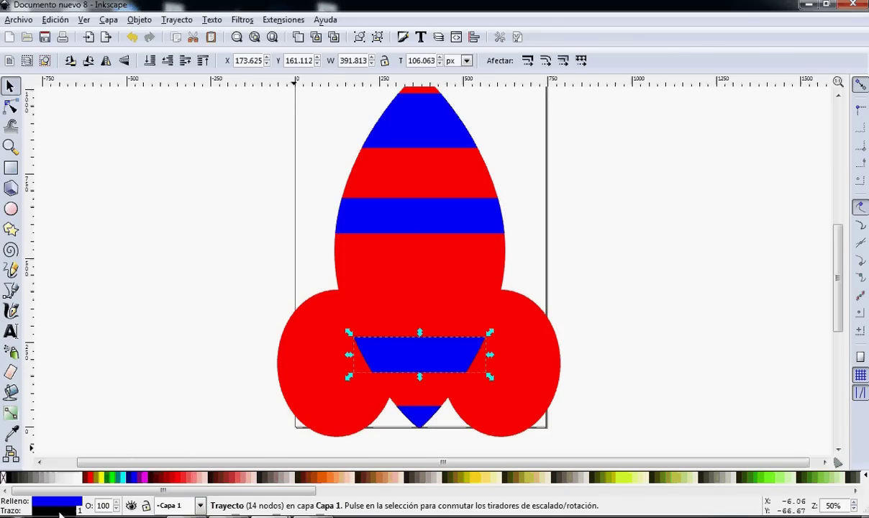
{"action": "left_click", "coordinate": [3, 477], "text": "shift"}
{"action": "left_click", "coordinate": [430, 414]}
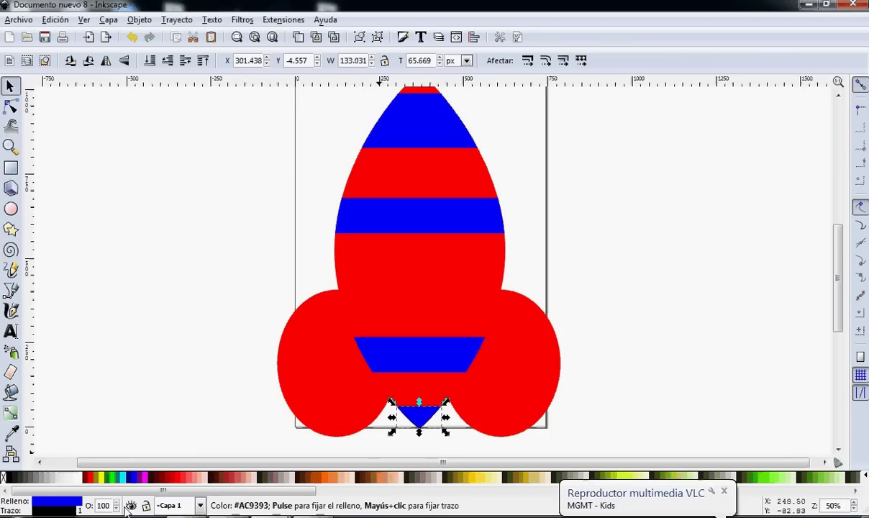
{"action": "left_click", "coordinate": [4, 477], "text": "shift"}
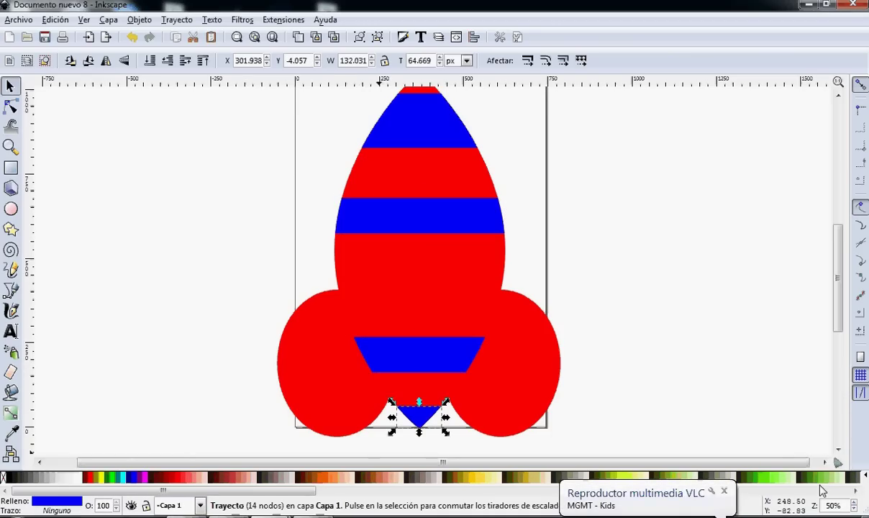
{"action": "left_click", "coordinate": [635, 233]}
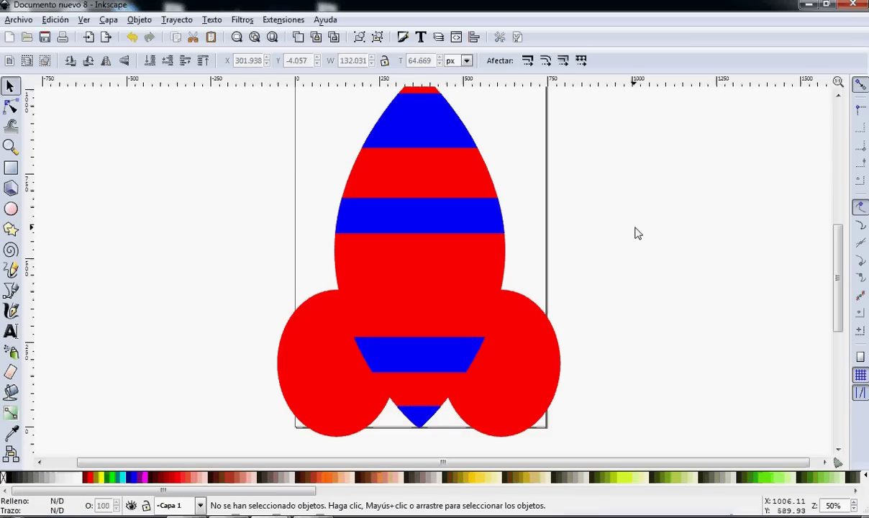
{"action": "scroll", "coordinate": [626, 249], "scroll_direction": "up", "scroll_amount": 1}
Fill the tip, middle, trapezoid and bottom-triangle stripes with white.
{"action": "left_click", "coordinate": [430, 140]}
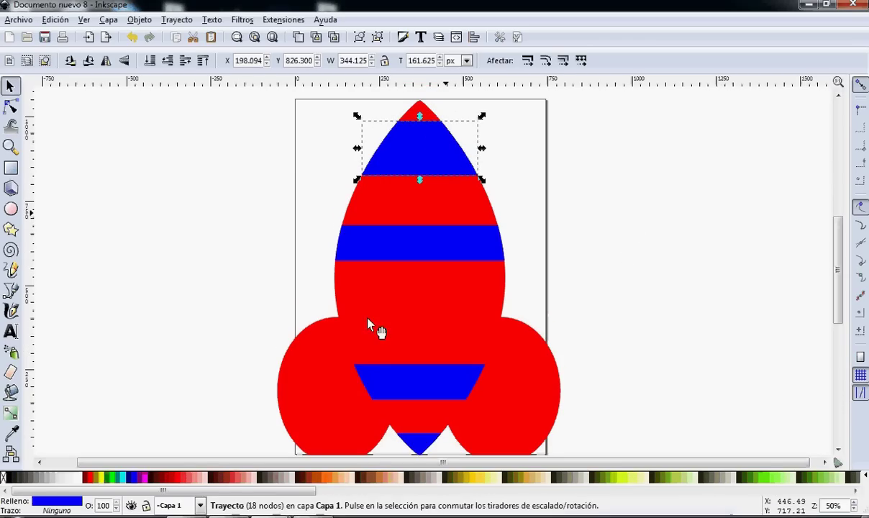
{"action": "left_click", "coordinate": [77, 477]}
{"action": "left_click", "coordinate": [413, 235]}
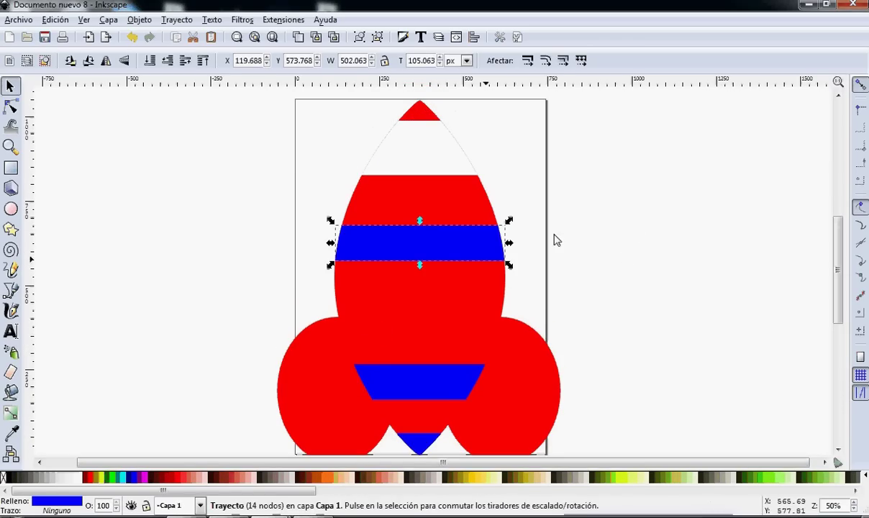
{"action": "left_click", "coordinate": [79, 477]}
{"action": "left_click", "coordinate": [447, 393]}
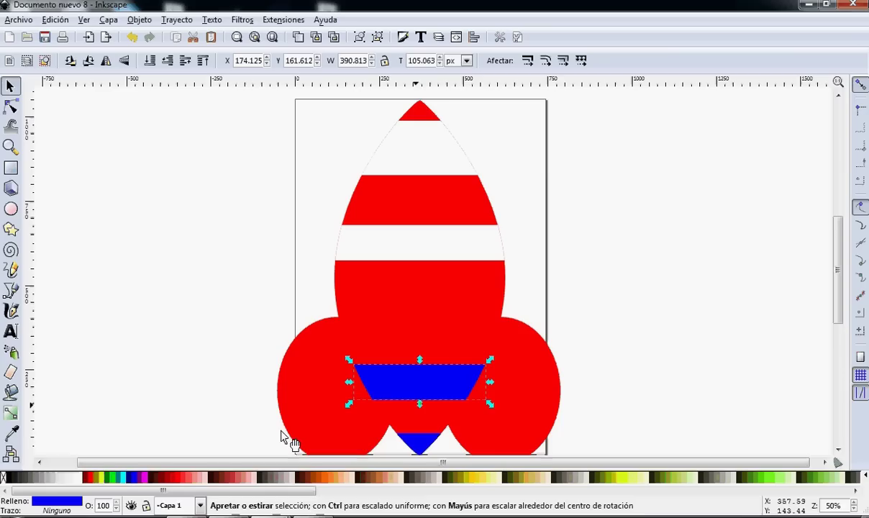
{"action": "left_click", "coordinate": [81, 477]}
{"action": "scroll", "coordinate": [405, 432], "scroll_direction": "down", "scroll_amount": 1}
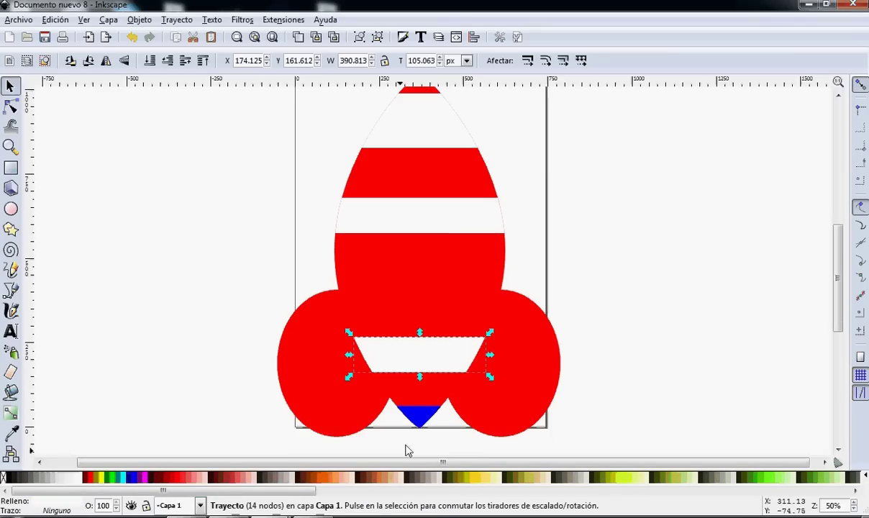
{"action": "left_click", "coordinate": [419, 423]}
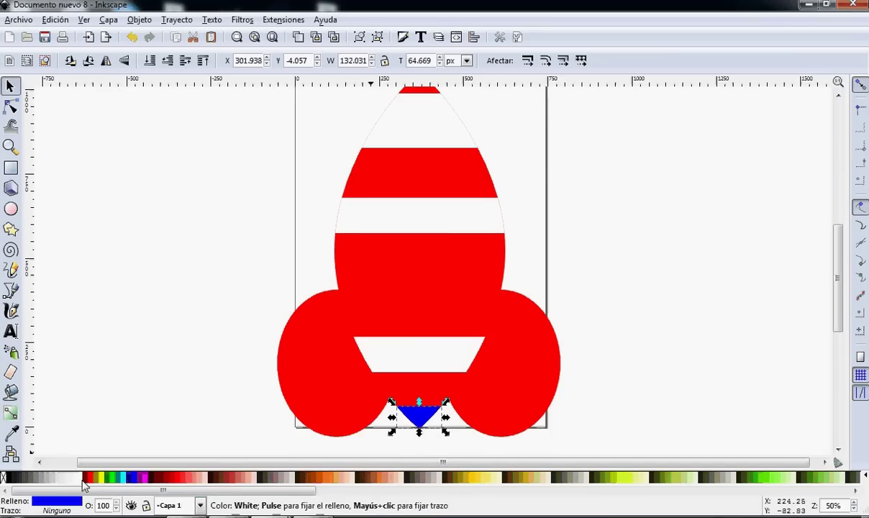
{"action": "left_click", "coordinate": [78, 477]}
{"action": "left_click", "coordinate": [623, 282]}
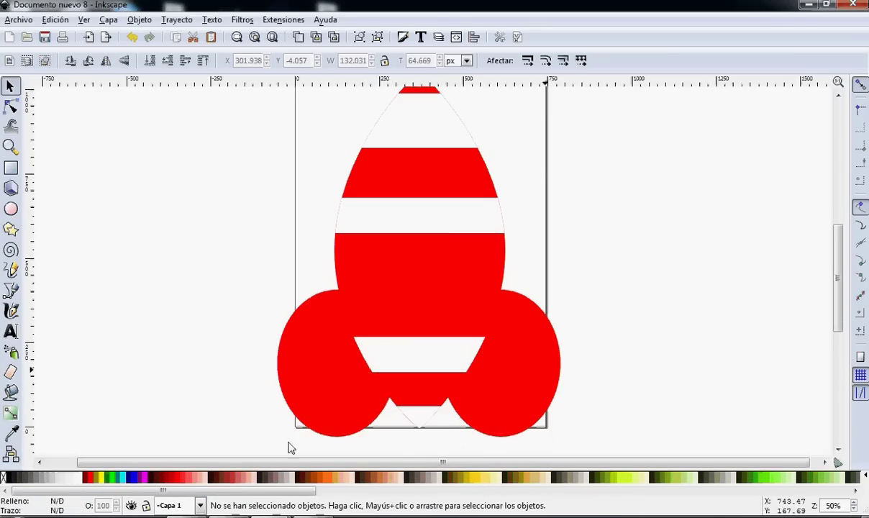
{"action": "left_click", "coordinate": [373, 393]}
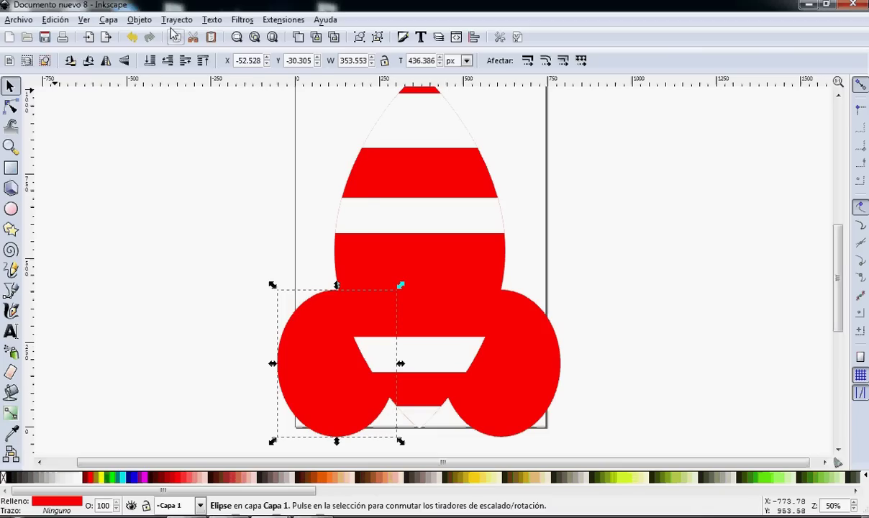
Convert the left base ellipse to a path and bend its bottom node up into a hooked fin.
{"action": "left_click", "coordinate": [139, 20]}
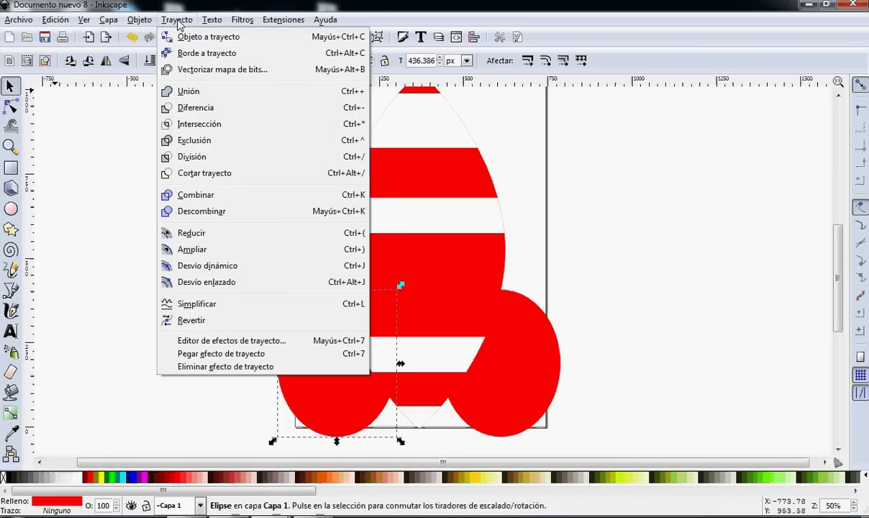
{"action": "key", "text": "shift+ctrl+c"}
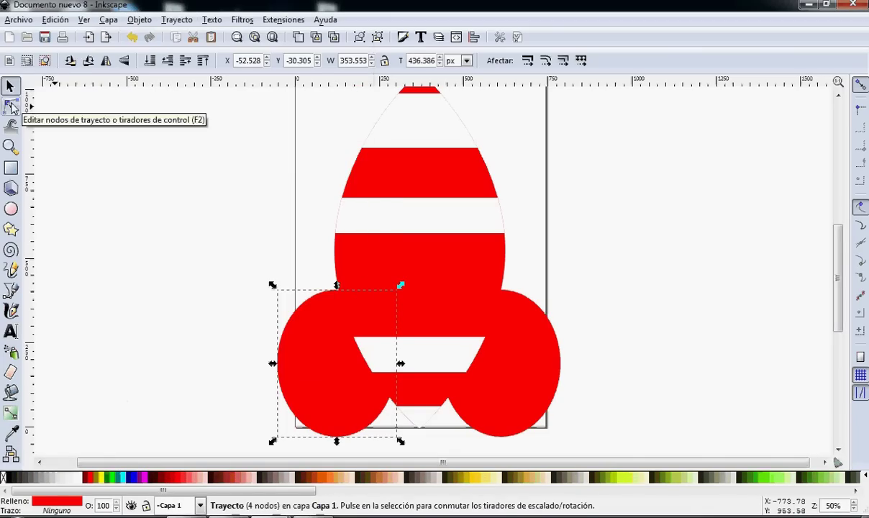
{"action": "left_click", "coordinate": [11, 106]}
{"action": "left_click", "coordinate": [337, 436]}
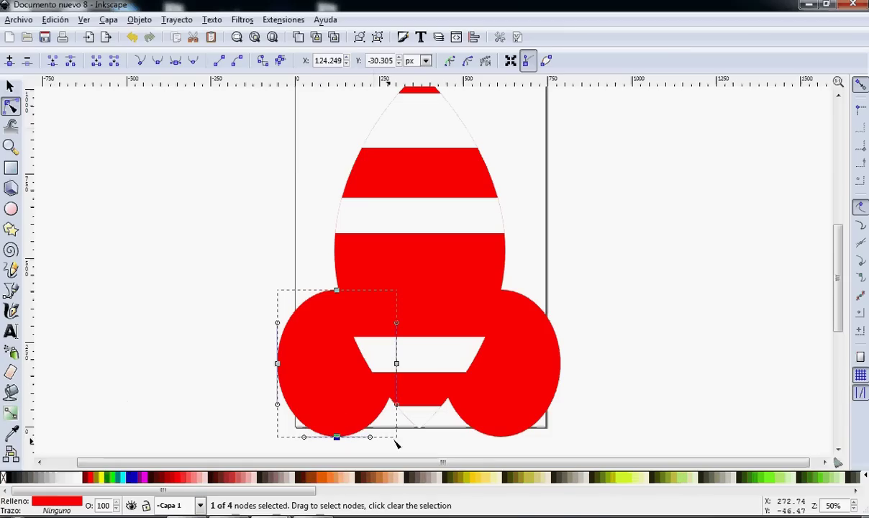
{"action": "left_click_drag", "start_coordinate": [369, 436], "coordinate": [369, 426]}
{"action": "left_click_drag", "start_coordinate": [340, 357], "coordinate": [340, 294]}
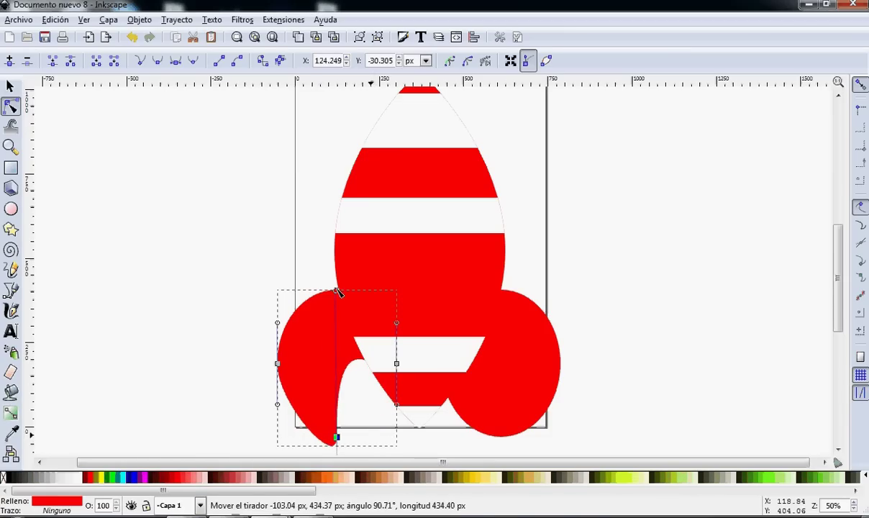
Reshape the right base ellipse into a matching hooked fin.
{"action": "left_click", "coordinate": [528, 373]}
{"action": "left_click", "coordinate": [177, 19]}
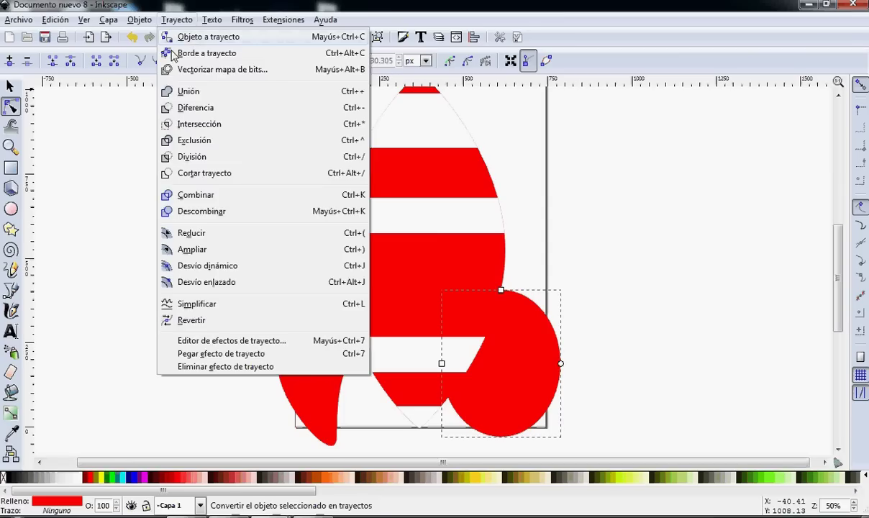
{"action": "key", "text": "Escape"}
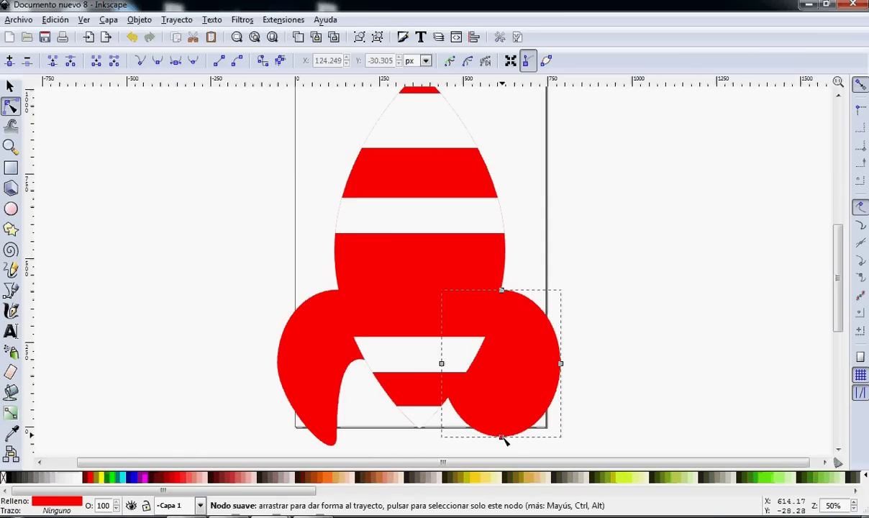
{"action": "left_click", "coordinate": [502, 436]}
{"action": "left_click_drag", "start_coordinate": [473, 439], "coordinate": [503, 290]}
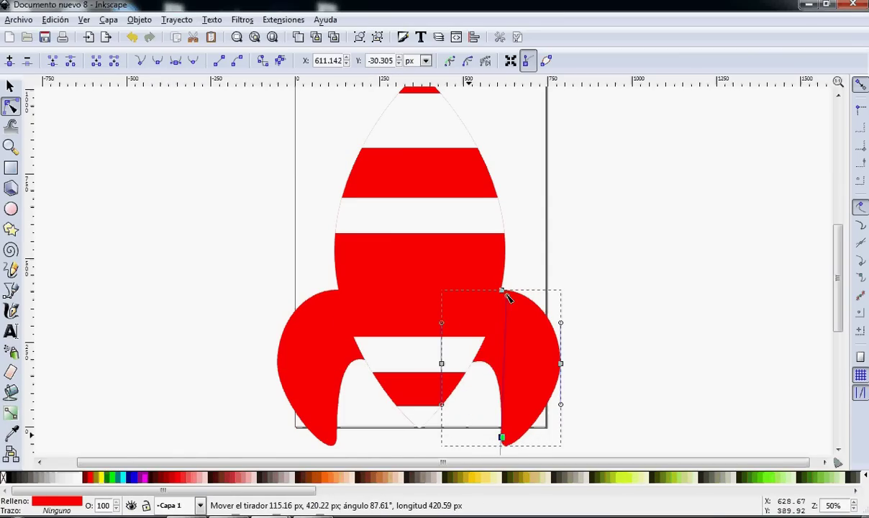
{"action": "left_click", "coordinate": [662, 265]}
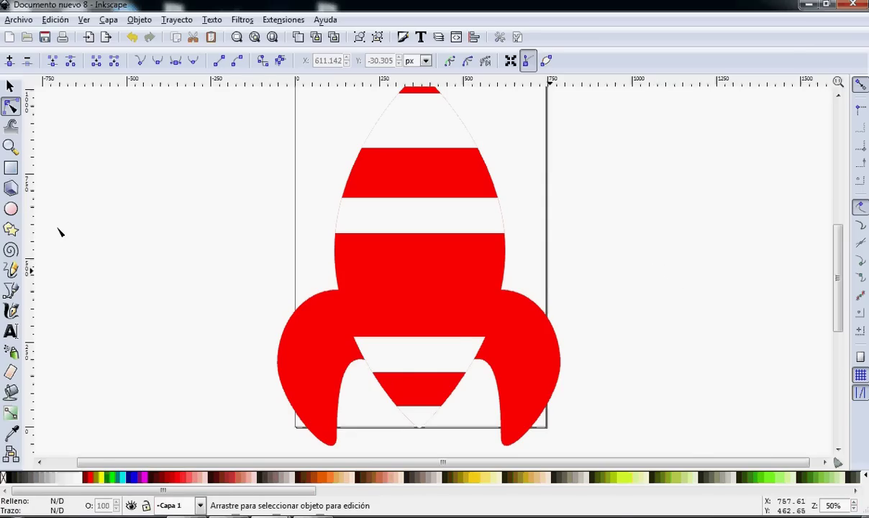
Draw a tall, narrow red ellipse down the centre of the rocket's base between the side fins.
{"action": "left_click", "coordinate": [11, 209]}
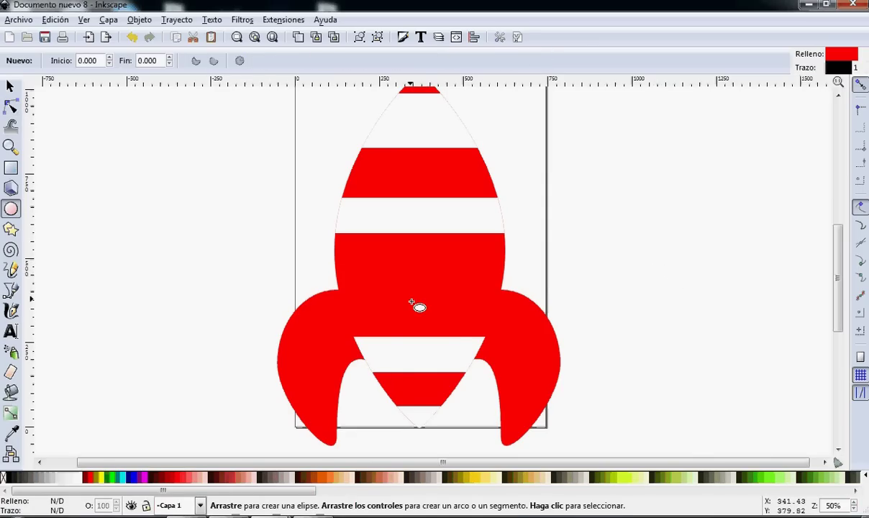
{"action": "left_click_drag", "start_coordinate": [407, 297], "coordinate": [437, 455]}
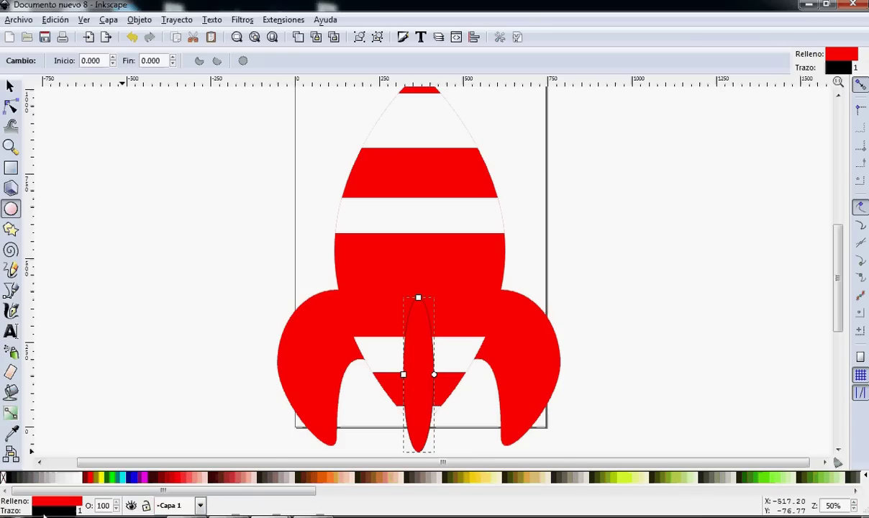
{"action": "left_click", "coordinate": [626, 251]}
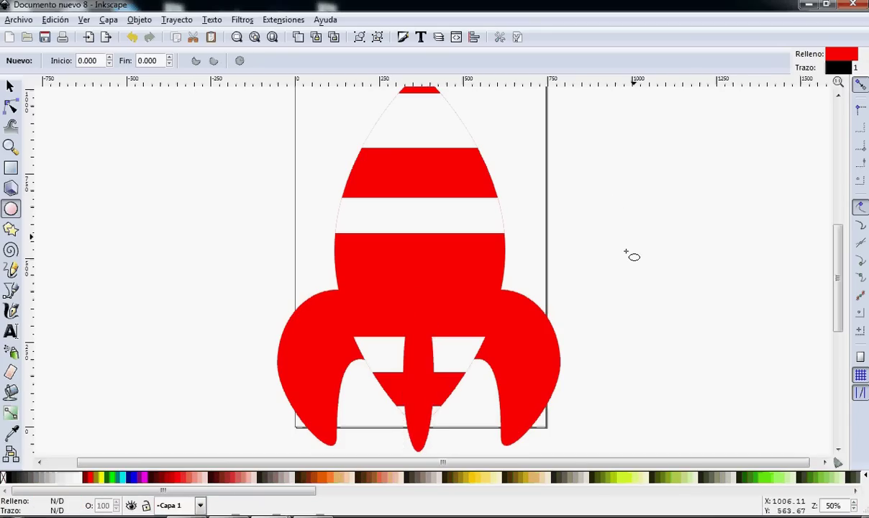
{"action": "scroll", "coordinate": [615, 249], "scroll_direction": "up", "scroll_amount": 1}
{"action": "scroll", "coordinate": [615, 249], "scroll_direction": "down", "scroll_amount": 1}
{"action": "scroll", "coordinate": [615, 249], "scroll_direction": "up", "scroll_amount": 1}
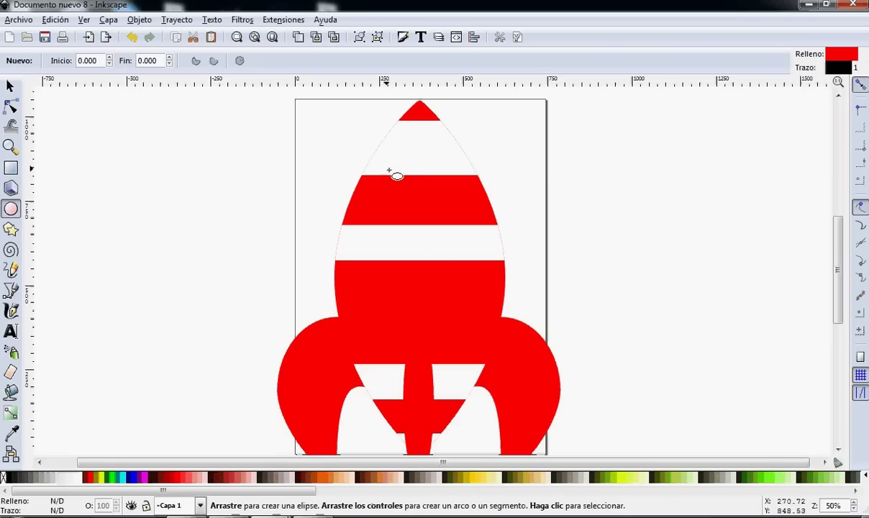
Draw a 50% Gray circle with no outline on the upper red band.
{"action": "left_click_drag", "start_coordinate": [389, 171], "coordinate": [461, 249]}
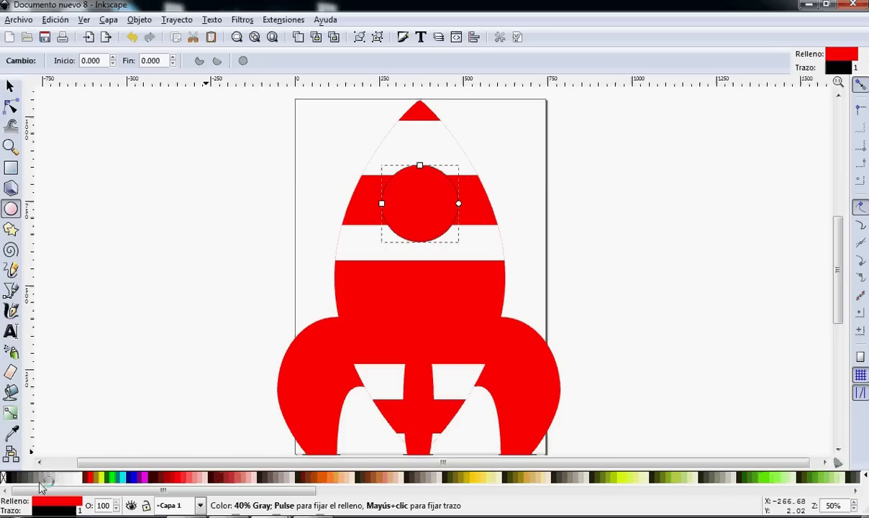
{"action": "left_click", "coordinate": [39, 479]}
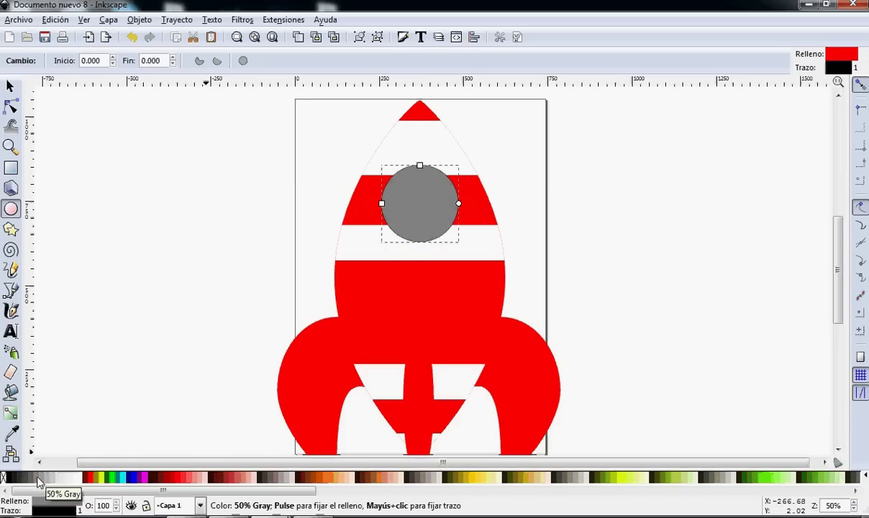
{"action": "left_click", "coordinate": [3, 477], "text": "shift"}
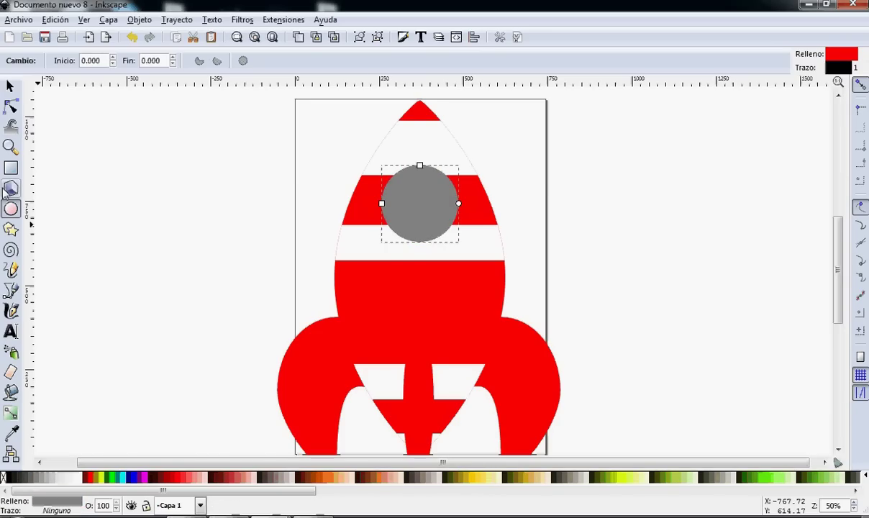
{"action": "key", "text": "space"}
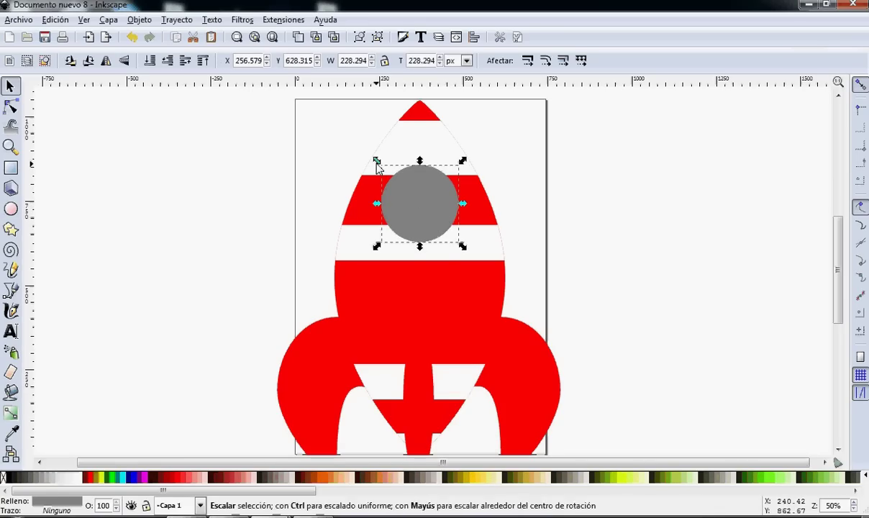
Duplicate the grey circle, shrink and centre the copy, and fill it light blue.
{"action": "key", "text": "ctrl"}
{"action": "left_click_drag", "start_coordinate": [377, 162], "coordinate": [410, 197]}
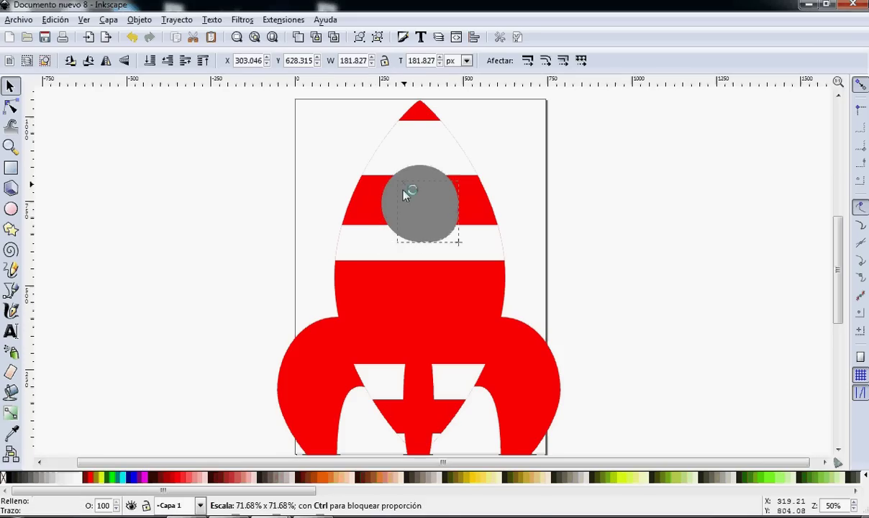
{"action": "mouse_move", "coordinate": [442, 223]}
{"action": "left_mouse_down"}
{"action": "mouse_move", "coordinate": [431, 204]}
{"action": "mouse_move", "coordinate": [452, 236]}
{"action": "left_mouse_up"}
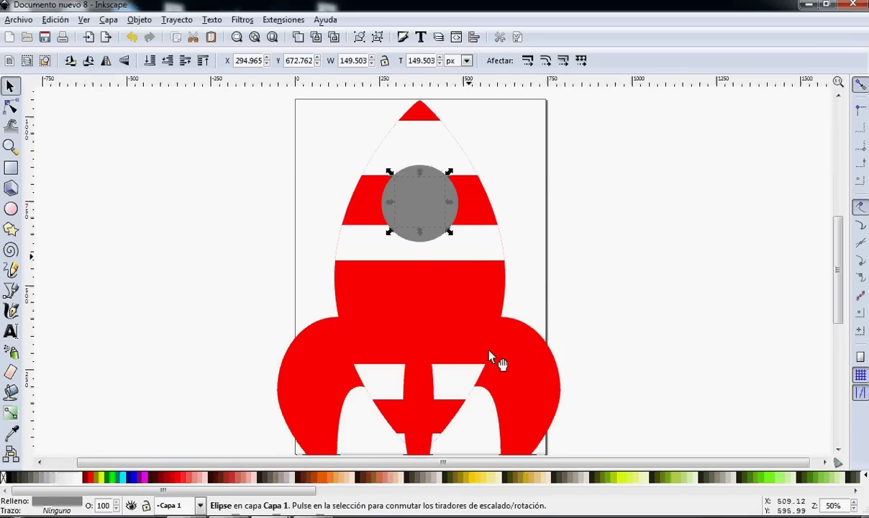
{"action": "mouse_move", "coordinate": [269, 491]}
{"action": "left_mouse_down"}
{"action": "mouse_move", "coordinate": [596, 502]}
{"action": "mouse_move", "coordinate": [554, 505]}
{"action": "left_mouse_up"}
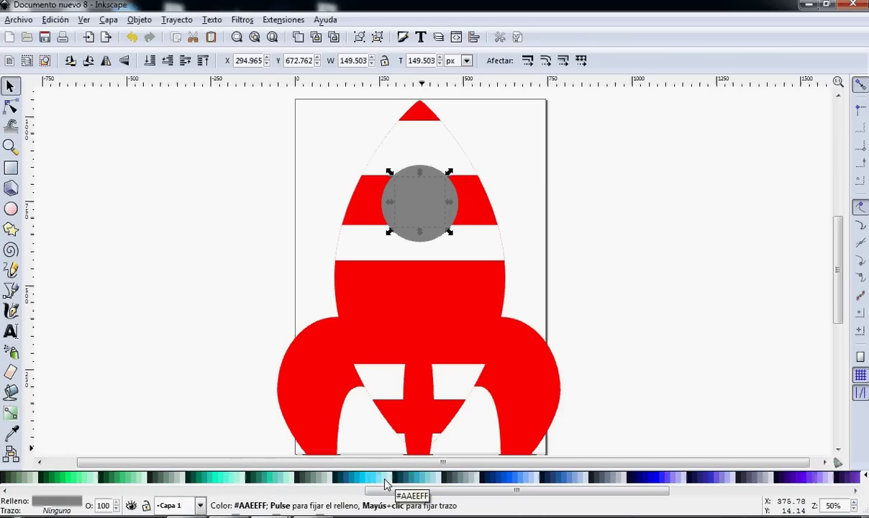
{"action": "left_click", "coordinate": [381, 484]}
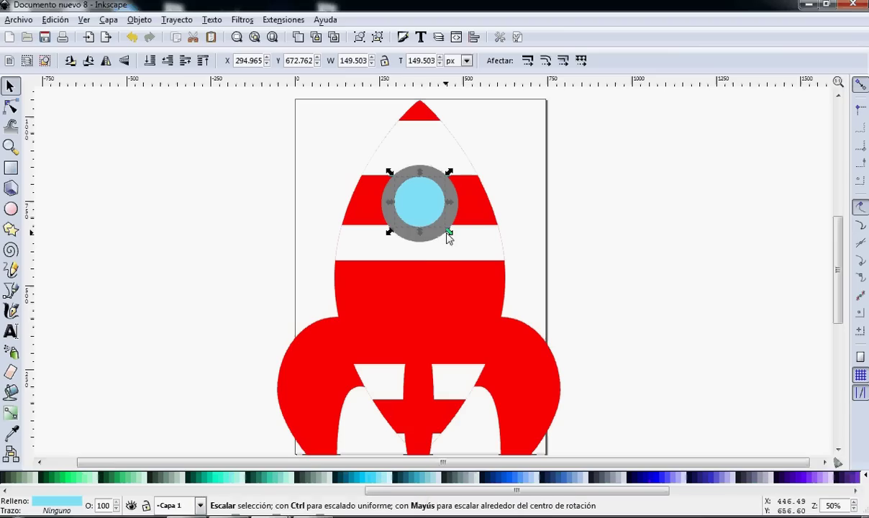
{"action": "left_click_drag", "start_coordinate": [449, 236], "coordinate": [460, 246]}
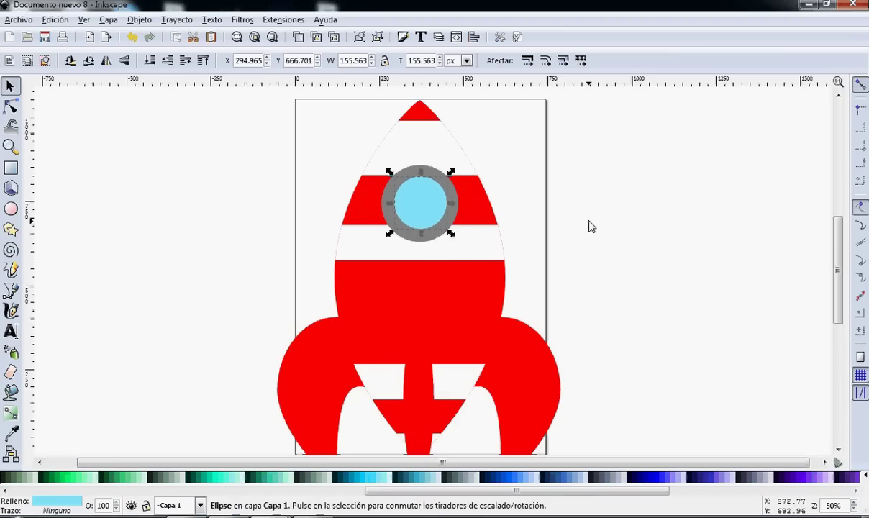
{"action": "left_click", "coordinate": [640, 294]}
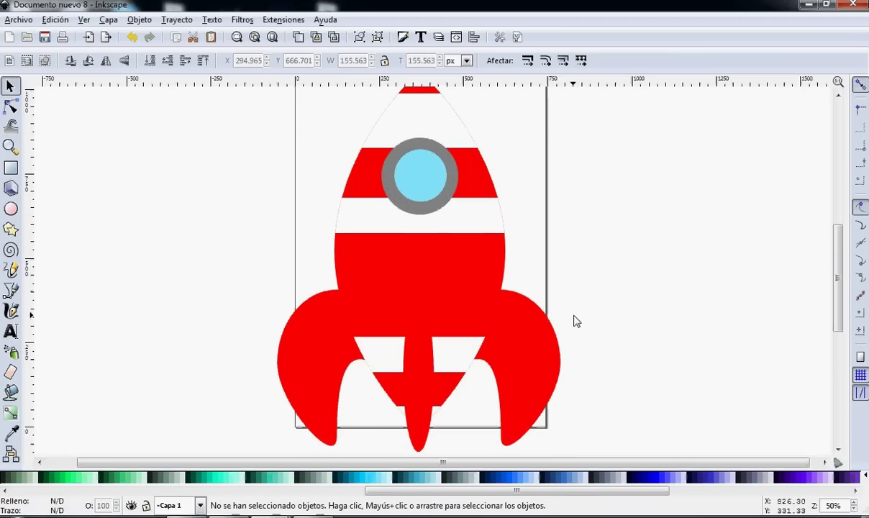
{"action": "scroll", "coordinate": [574, 320], "scroll_direction": "up", "scroll_amount": 1}
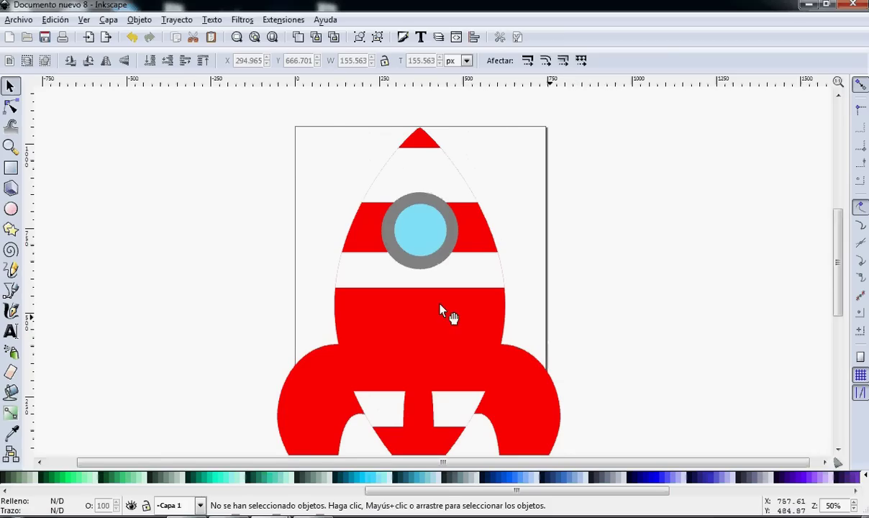
Copy the red rocket body to the left and reshape it into a crescent with a kinked inner curve.
{"action": "left_click", "coordinate": [370, 219]}
{"action": "scroll", "coordinate": [545, 342], "scroll_direction": "down", "scroll_amount": 1}
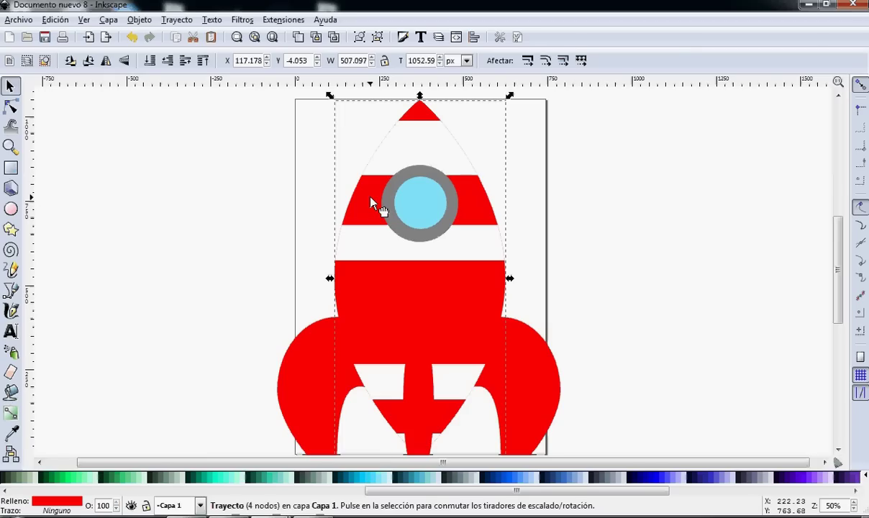
{"action": "left_click_drag", "start_coordinate": [370, 203], "coordinate": [136, 207]}
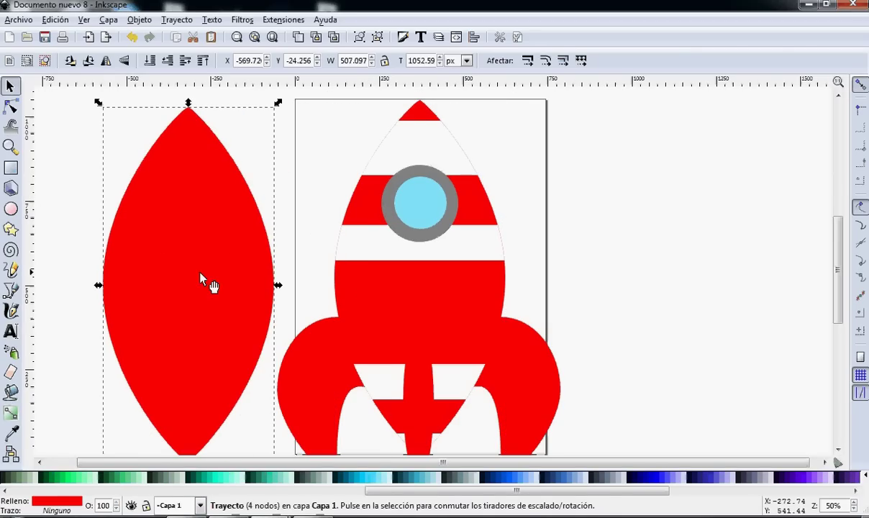
{"action": "left_click", "coordinate": [10, 107]}
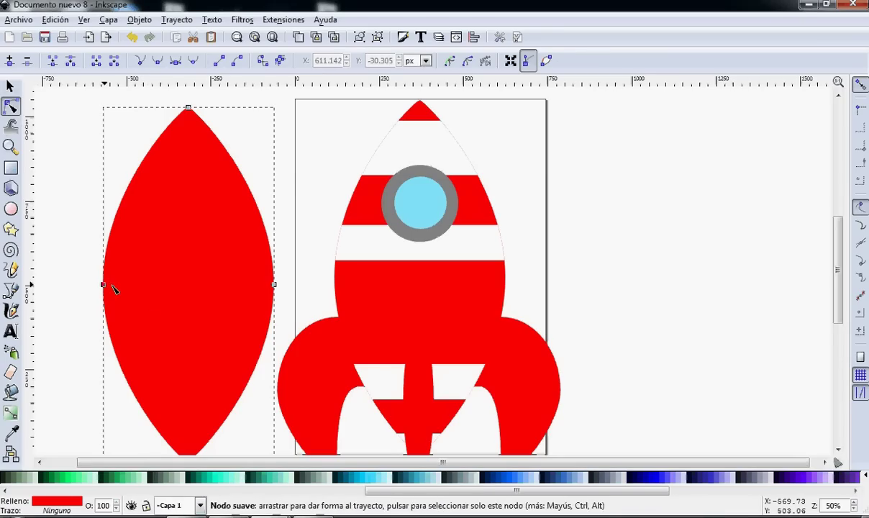
{"action": "left_click_drag", "start_coordinate": [112, 286], "coordinate": [257, 288]}
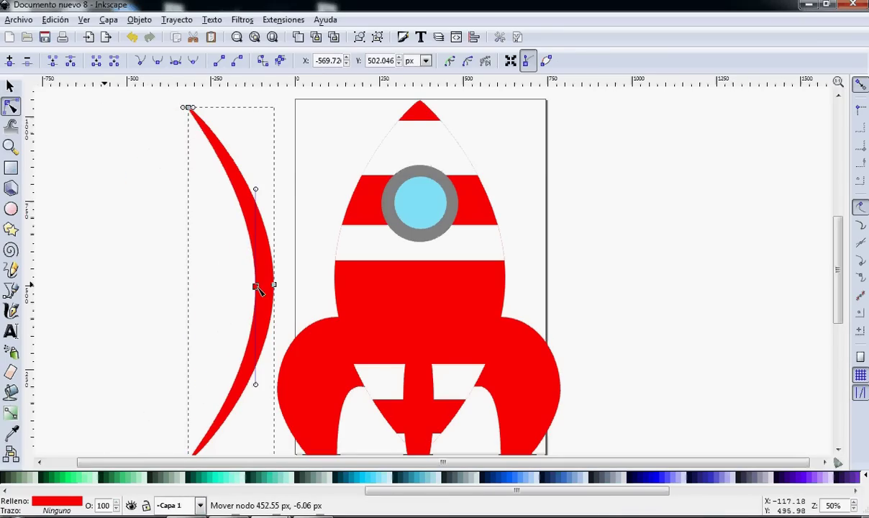
{"action": "left_click_drag", "start_coordinate": [257, 288], "coordinate": [231, 282]}
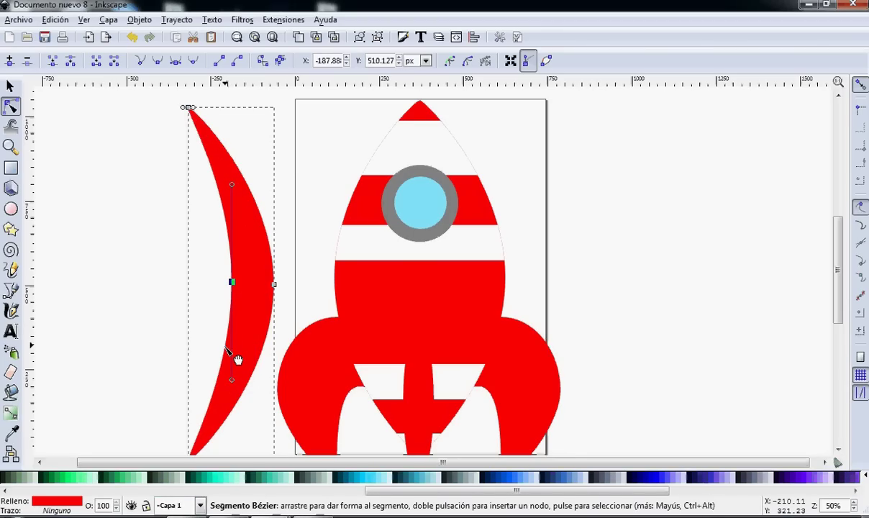
{"action": "double_click", "coordinate": [225, 347]}
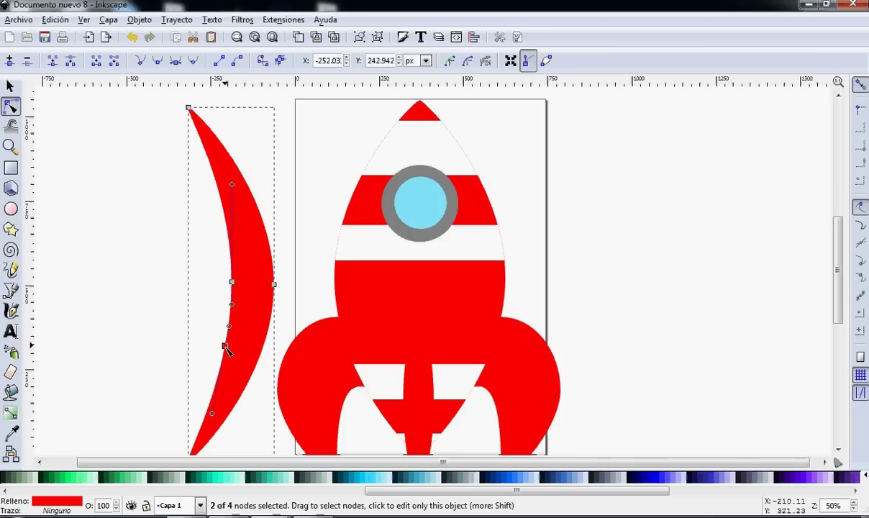
{"action": "mouse_move", "coordinate": [226, 348]}
{"action": "left_mouse_down"}
{"action": "mouse_move", "coordinate": [204, 345]}
{"action": "mouse_move", "coordinate": [204, 309]}
{"action": "left_mouse_up"}
{"action": "left_click", "coordinate": [115, 315]}
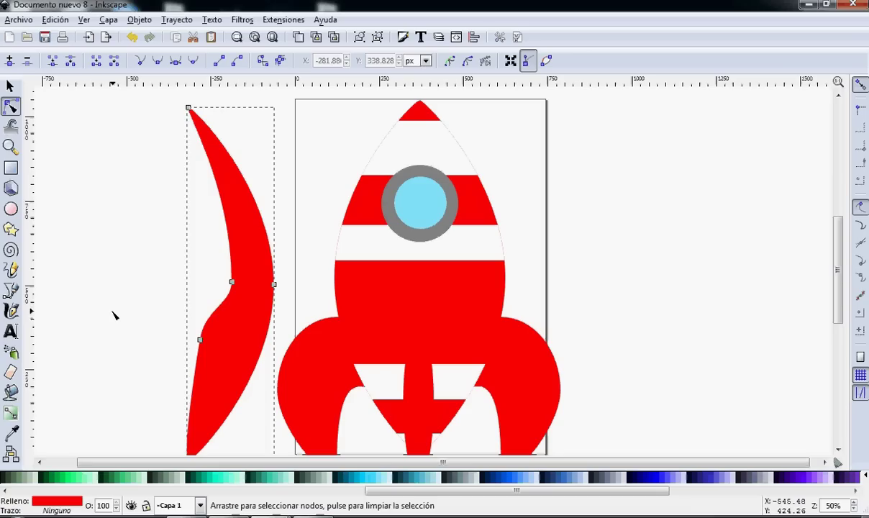
Move the red crescent onto the rocket's right half.
{"action": "left_click", "coordinate": [11, 86]}
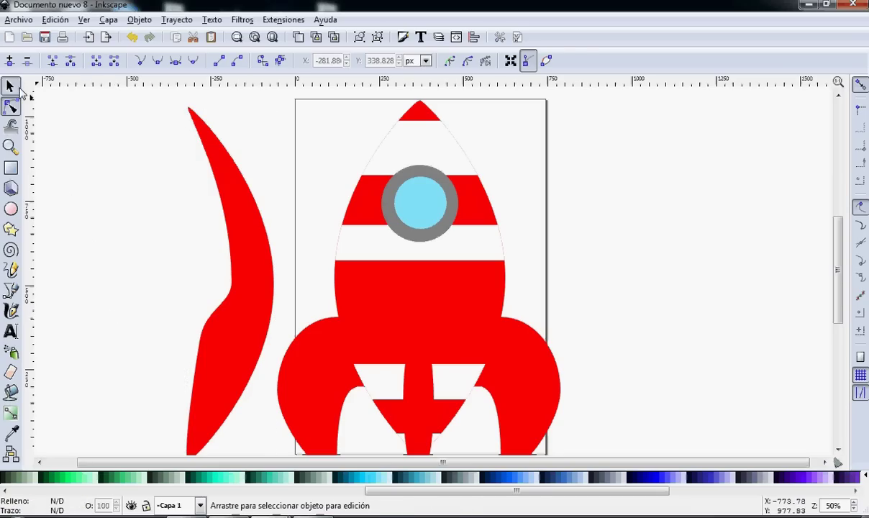
{"action": "left_click", "coordinate": [230, 328]}
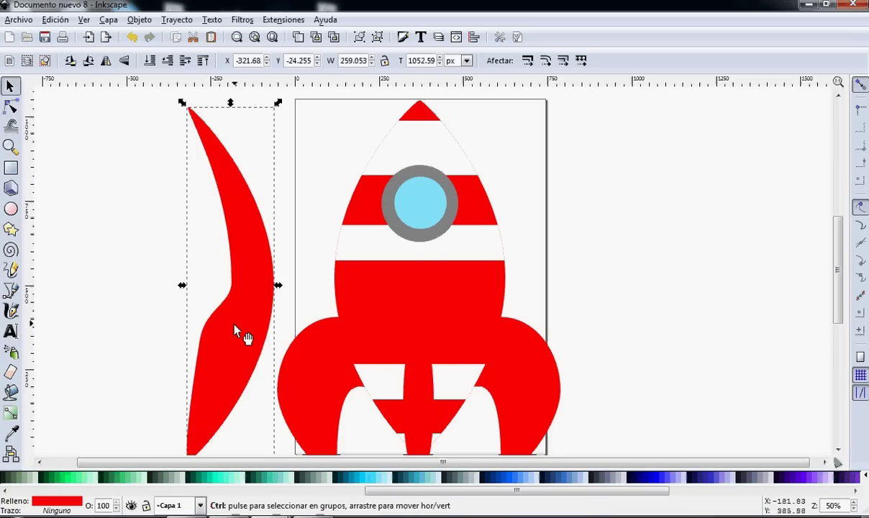
{"action": "left_click_drag", "start_coordinate": [234, 326], "coordinate": [466, 353]}
{"action": "key", "text": "Left"}
{"action": "key", "text": "Left"}
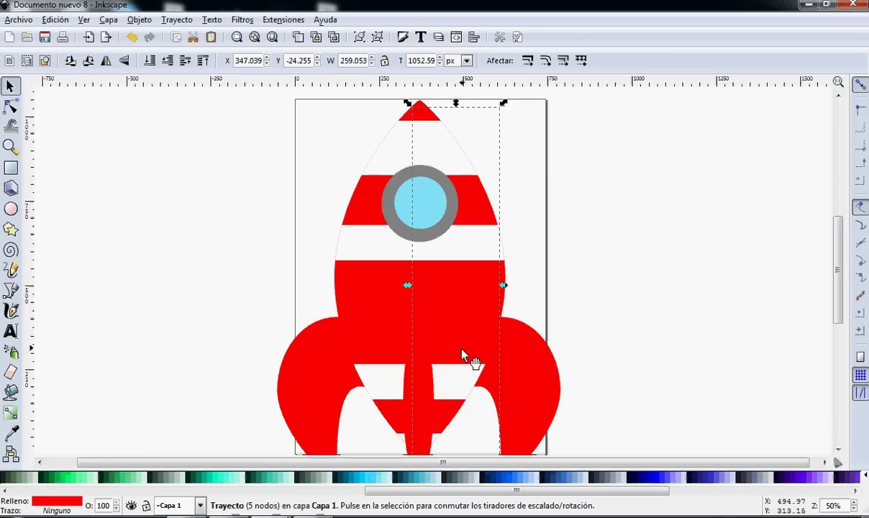
Raise the crescent above the stripes and porthole, nudge it right, and fill it dark brown.
{"action": "left_click", "coordinate": [139, 20]}
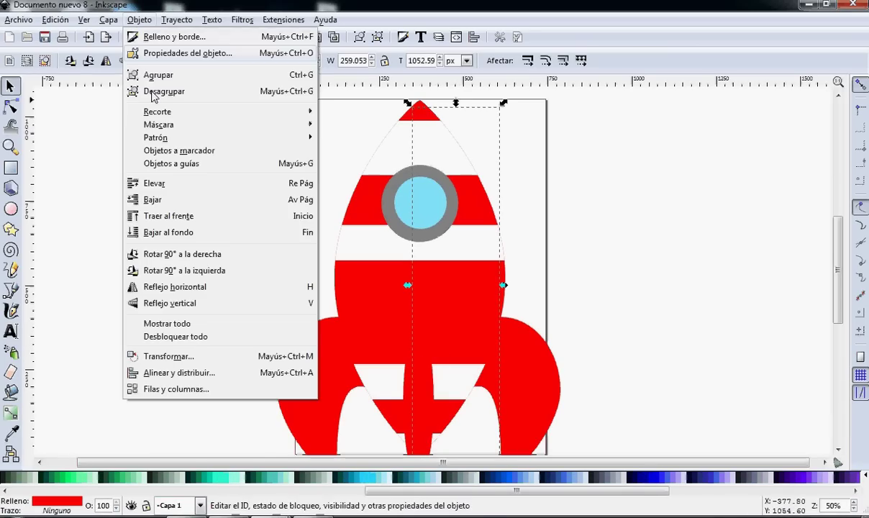
{"action": "left_click", "coordinate": [206, 188]}
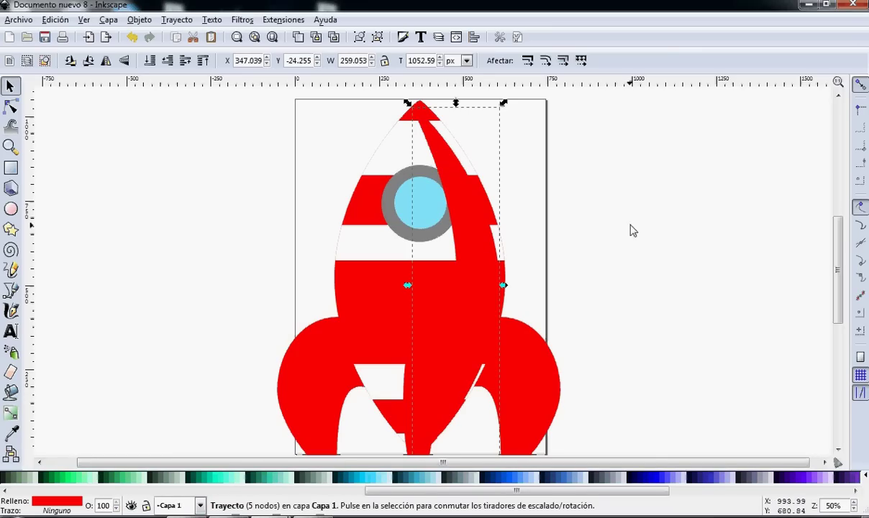
{"action": "left_click_drag", "start_coordinate": [467, 226], "coordinate": [472, 225]}
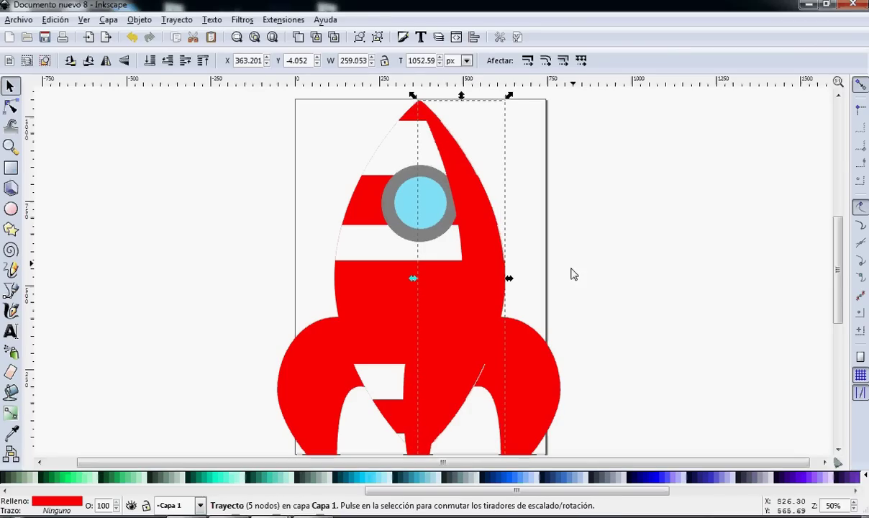
{"action": "left_click_drag", "start_coordinate": [456, 491], "coordinate": [146, 496]}
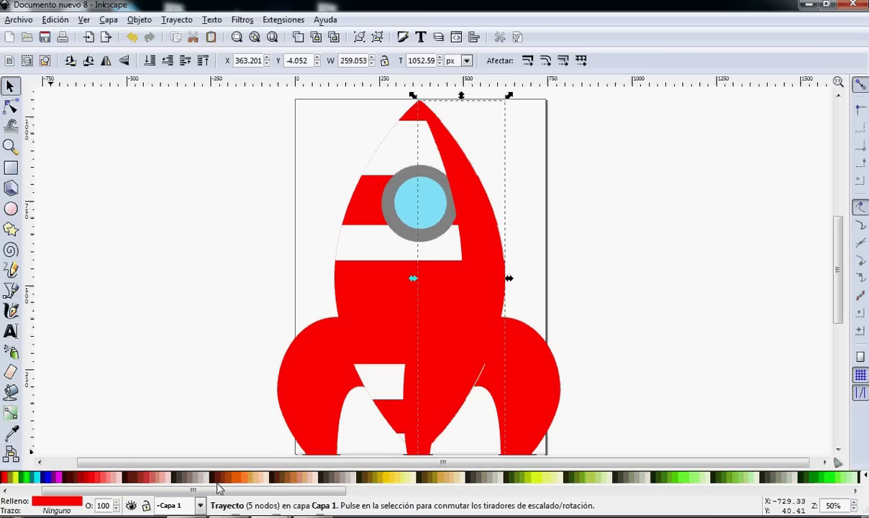
{"action": "left_click", "coordinate": [223, 477]}
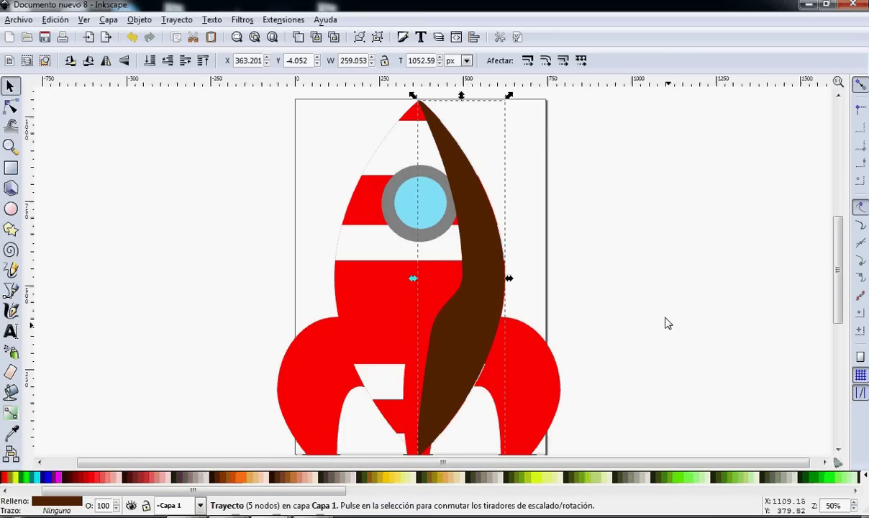
{"action": "scroll", "coordinate": [659, 327], "scroll_direction": "down", "scroll_amount": 2}
{"action": "scroll", "coordinate": [281, 315], "scroll_direction": "up", "scroll_amount": 1}
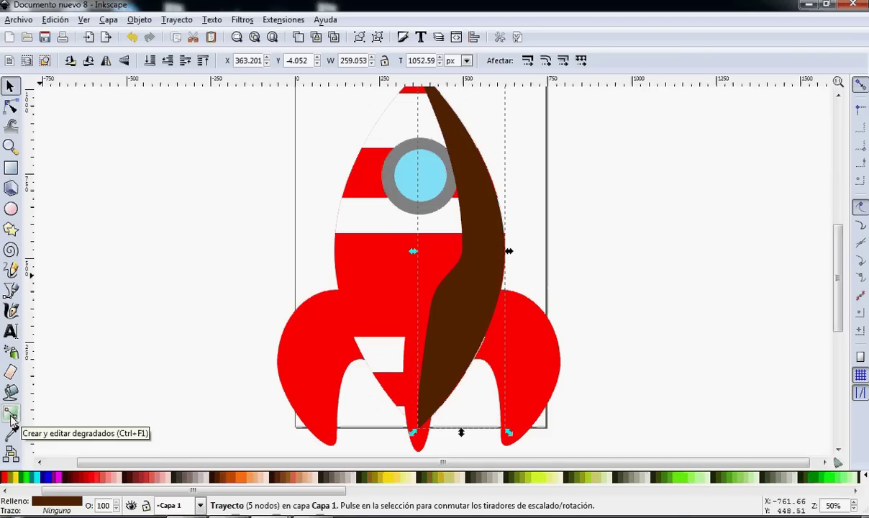
Add a gradient to the brown shadow running from its tail tip up toward the nose.
{"action": "left_click", "coordinate": [10, 416]}
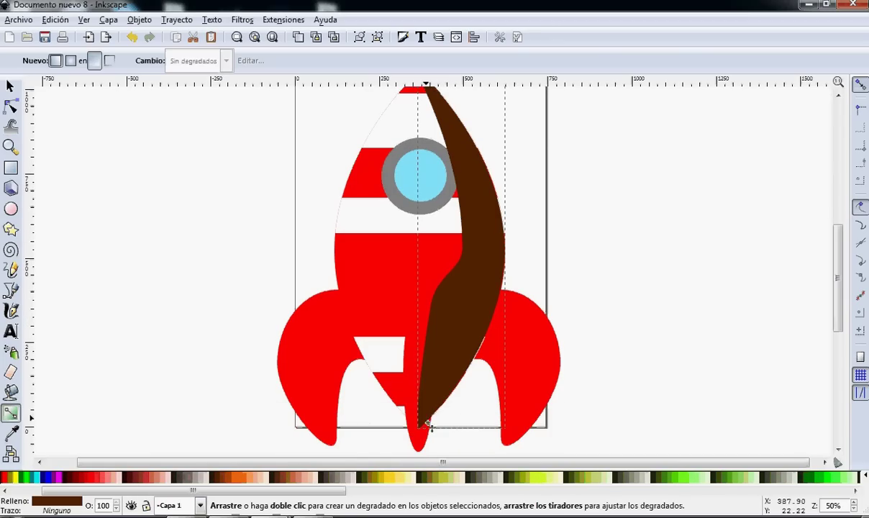
{"action": "mouse_move", "coordinate": [429, 421]}
{"action": "left_mouse_down"}
{"action": "mouse_move", "coordinate": [424, 70]}
{"action": "mouse_move", "coordinate": [425, 176]}
{"action": "left_mouse_up"}
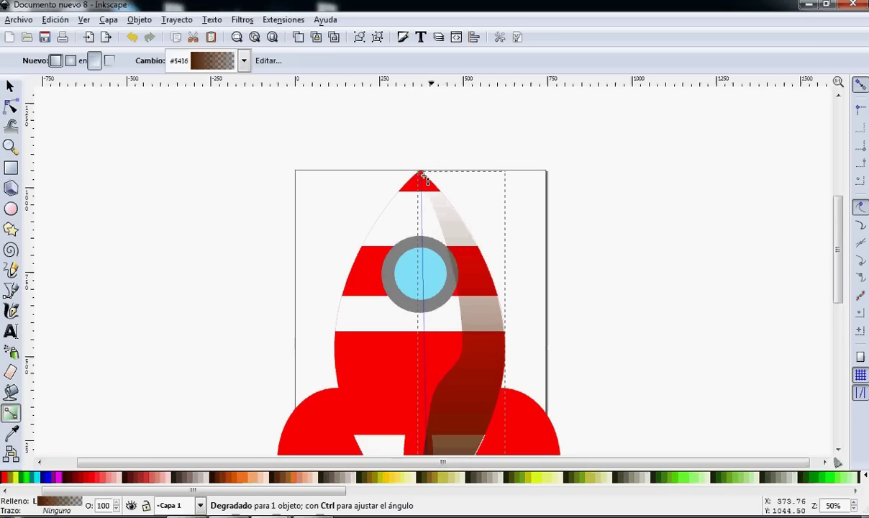
{"action": "left_click", "coordinate": [611, 291]}
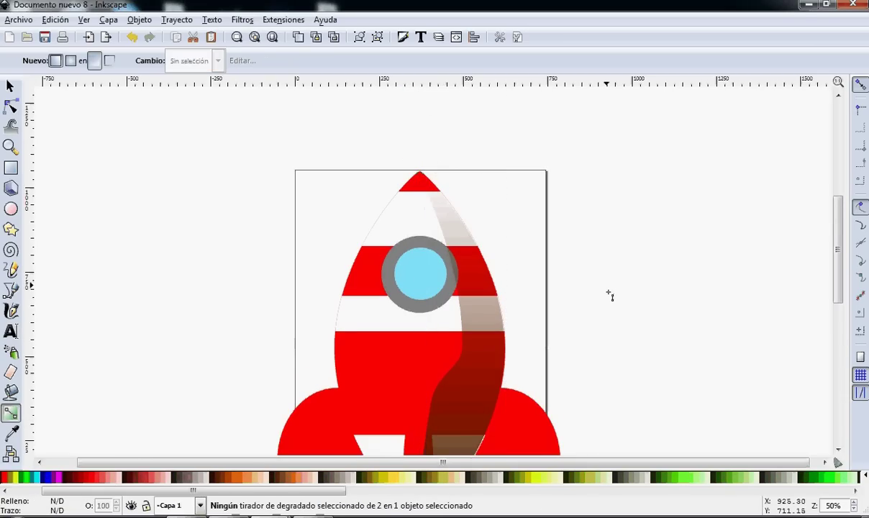
{"action": "scroll", "coordinate": [608, 295], "scroll_direction": "down", "scroll_amount": 3}
{"action": "scroll", "coordinate": [608, 297], "scroll_direction": "down", "scroll_amount": 2}
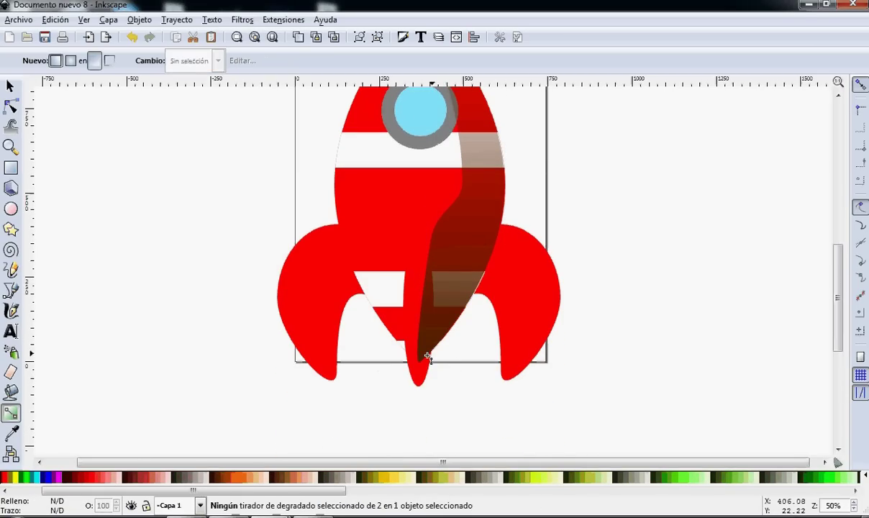
Bring the narrow red bottom tip in front of the brown shadow.
{"action": "left_click", "coordinate": [10, 86]}
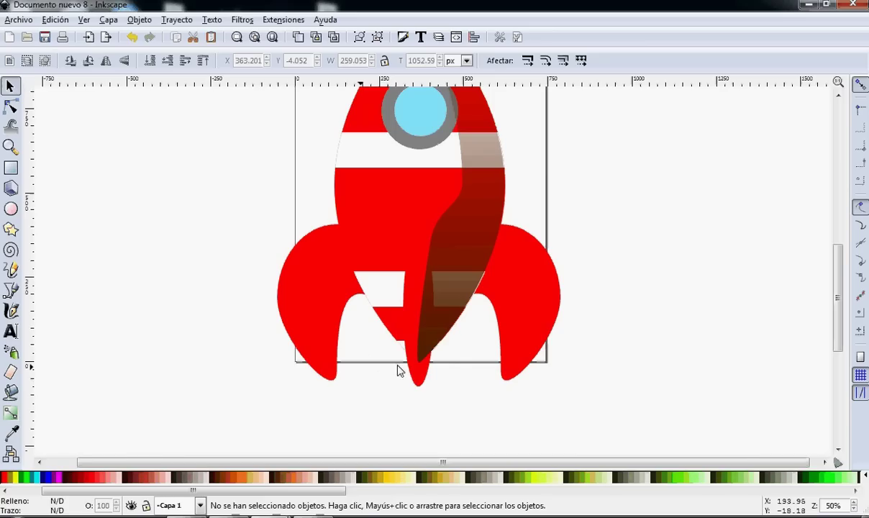
{"action": "left_click", "coordinate": [416, 374]}
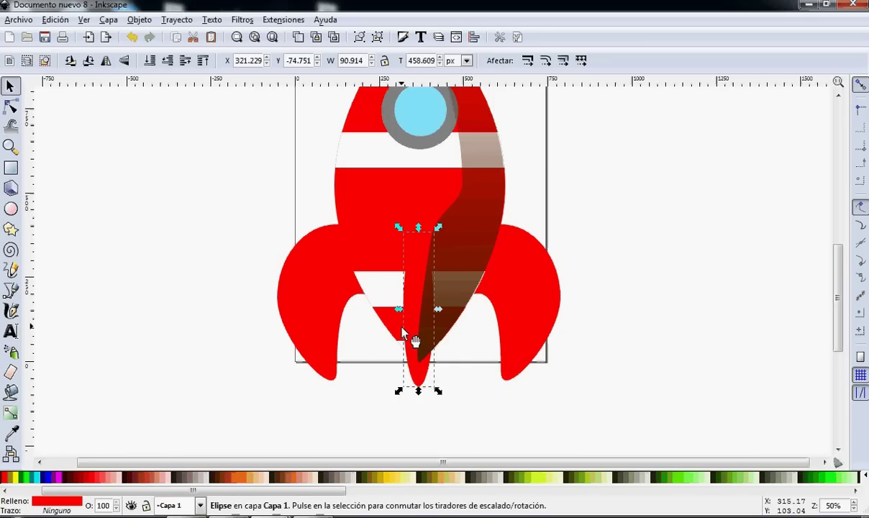
{"action": "key", "text": "Home"}
{"action": "left_click", "coordinate": [477, 360]}
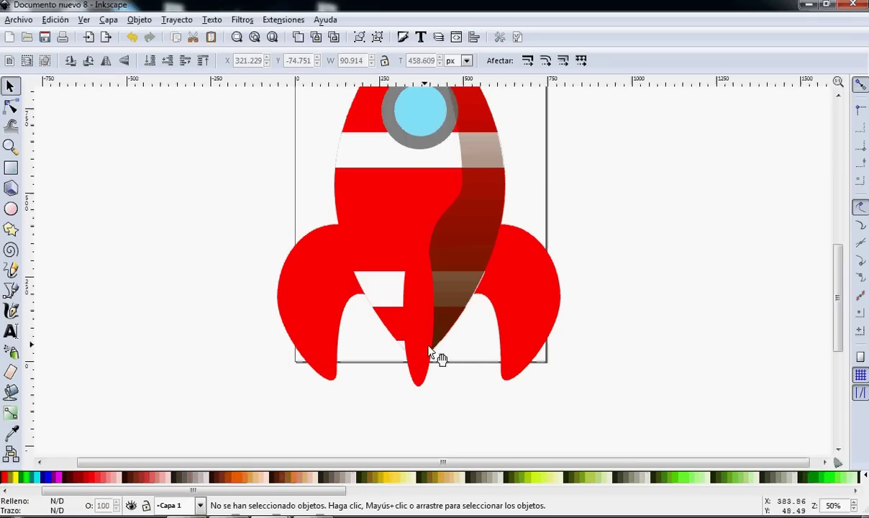
{"action": "scroll", "coordinate": [454, 388], "scroll_direction": "up", "scroll_amount": 4, "text": "ctrl"}
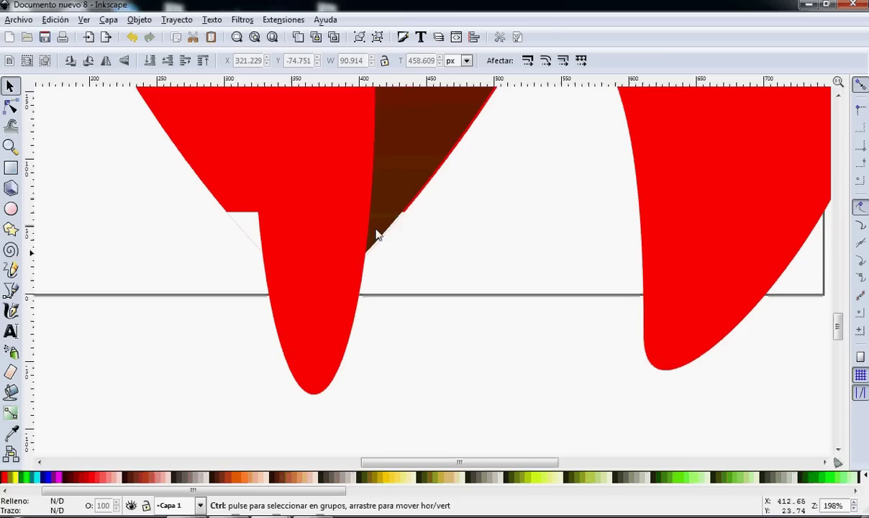
{"action": "left_click_drag", "start_coordinate": [397, 237], "coordinate": [401, 291]}
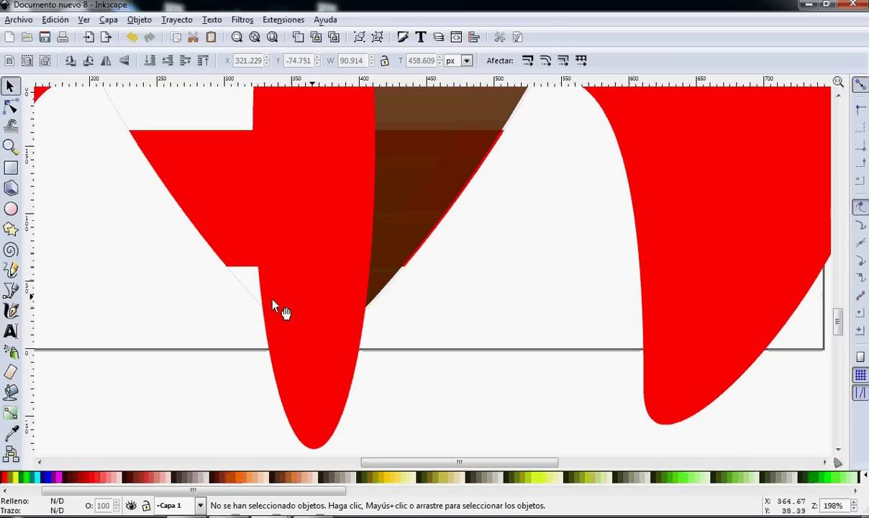
Raise the white triangle, then cut the upper red shape out of the piece below.
{"action": "left_click", "coordinate": [248, 279]}
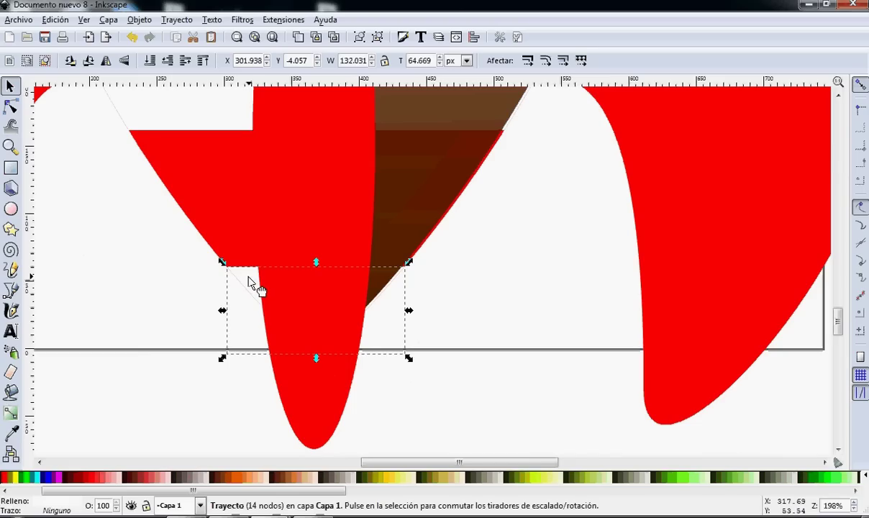
{"action": "left_click", "coordinate": [249, 278]}
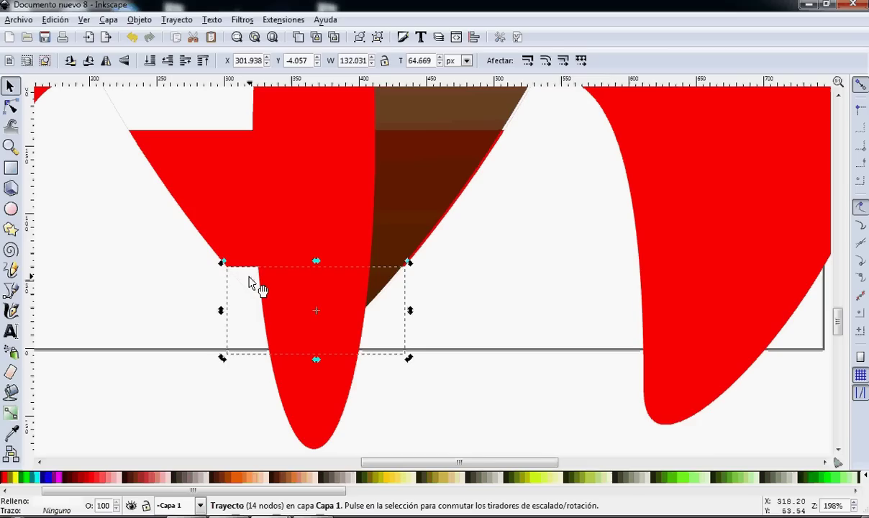
{"action": "key", "text": "Page_Up"}
{"action": "key", "text": "Page_Up"}
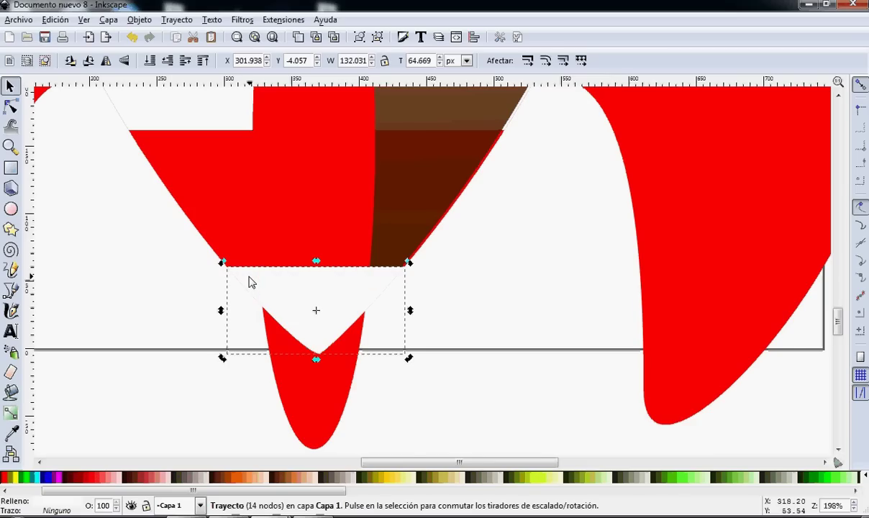
{"action": "left_click", "coordinate": [427, 208], "text": "shift"}
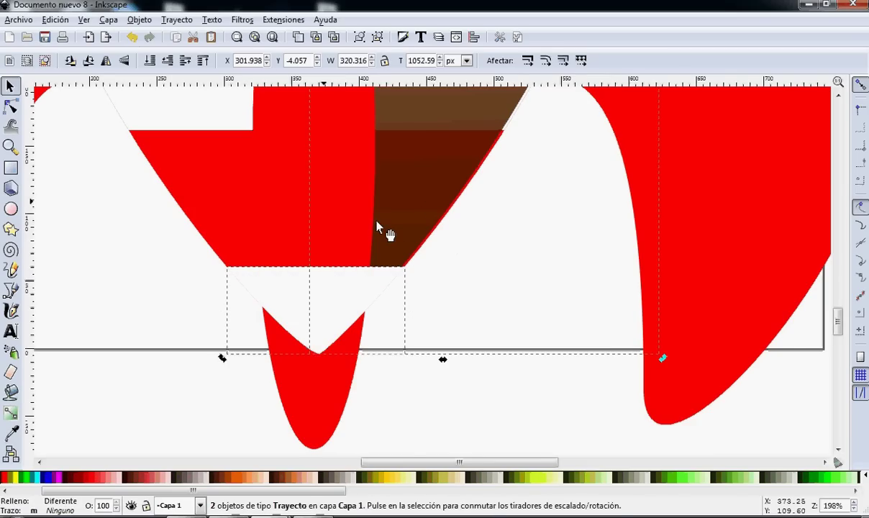
{"action": "scroll", "coordinate": [380, 229], "scroll_direction": "down", "scroll_amount": 2, "text": "ctrl"}
{"action": "scroll", "coordinate": [378, 229], "scroll_direction": "down", "scroll_amount": 1, "text": "ctrl"}
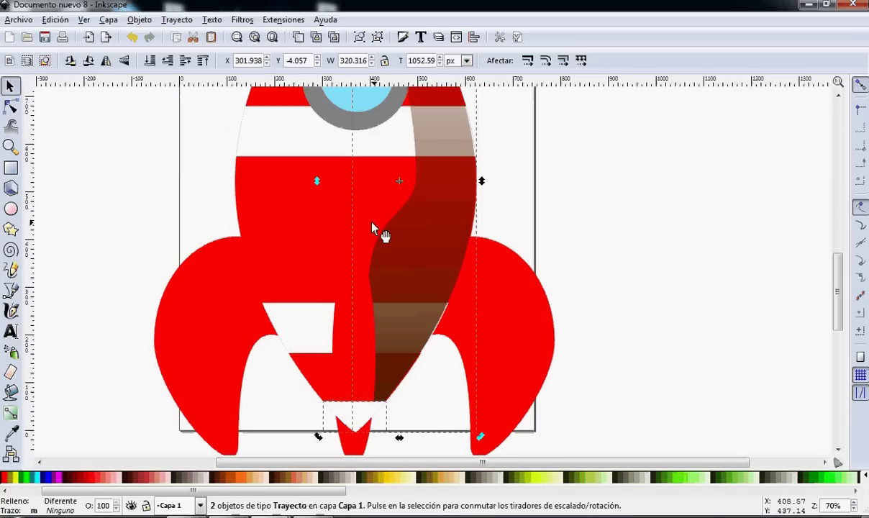
{"action": "scroll", "coordinate": [302, 216], "scroll_direction": "down", "scroll_amount": 2}
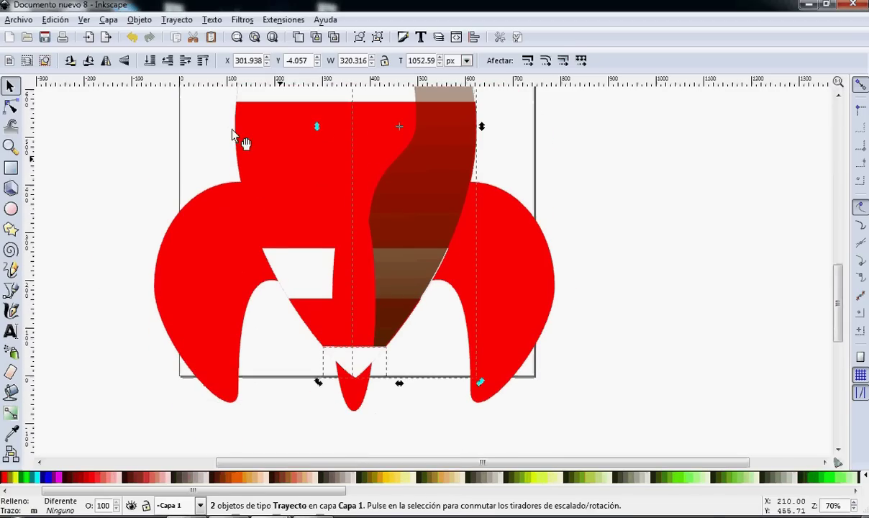
{"action": "left_click", "coordinate": [139, 20]}
{"action": "mouse_move", "coordinate": [177, 19]}
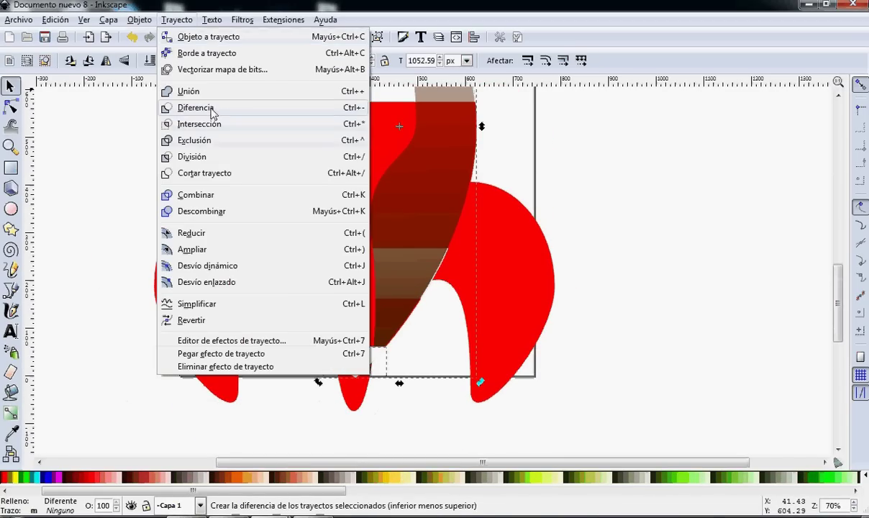
{"action": "left_click", "coordinate": [210, 109]}
{"action": "left_click", "coordinate": [384, 361]}
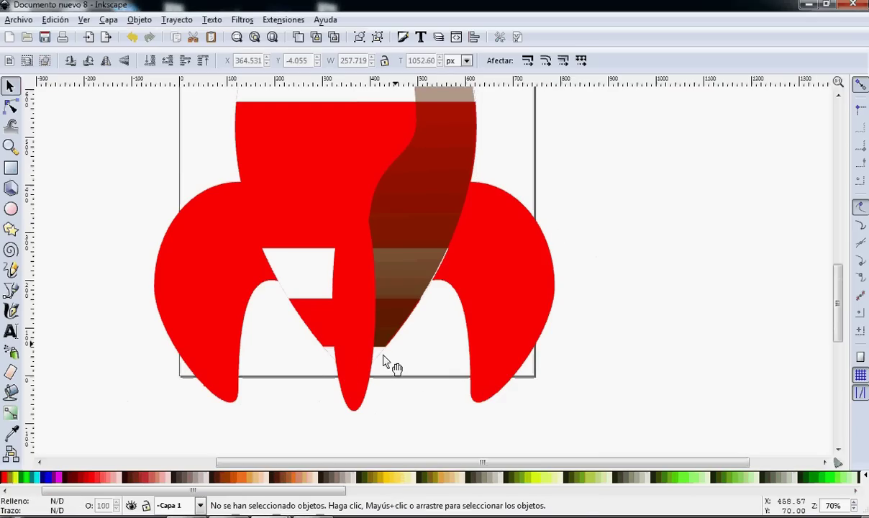
Nudge the brown gradient shading slightly to the right.
{"action": "left_click", "coordinate": [405, 285]}
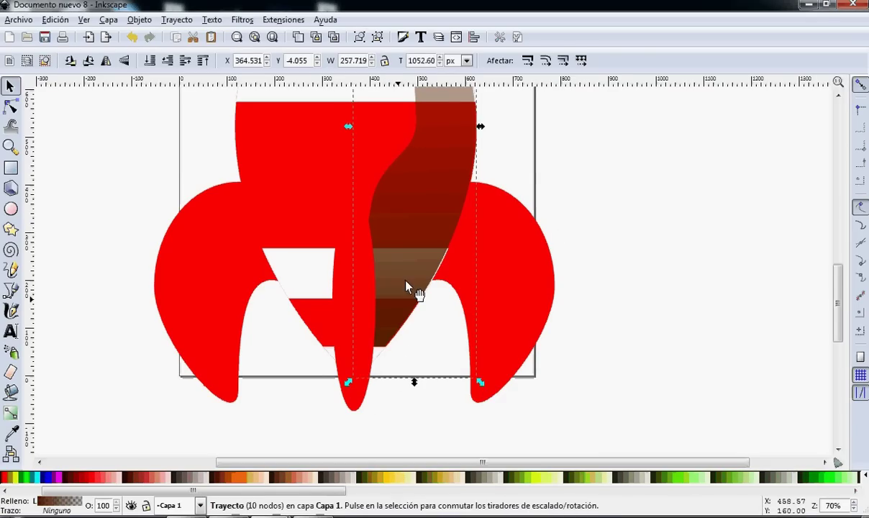
{"action": "left_click_drag", "start_coordinate": [406, 281], "coordinate": [416, 259]}
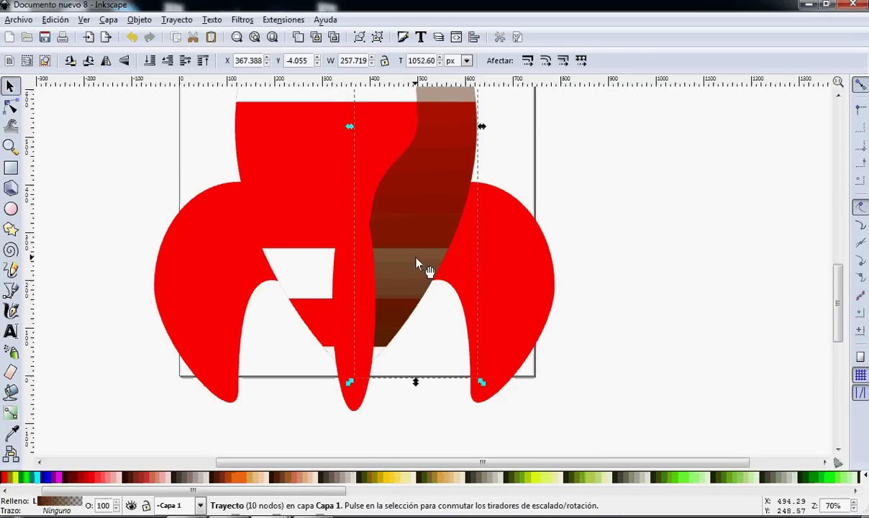
{"action": "left_click", "coordinate": [691, 226]}
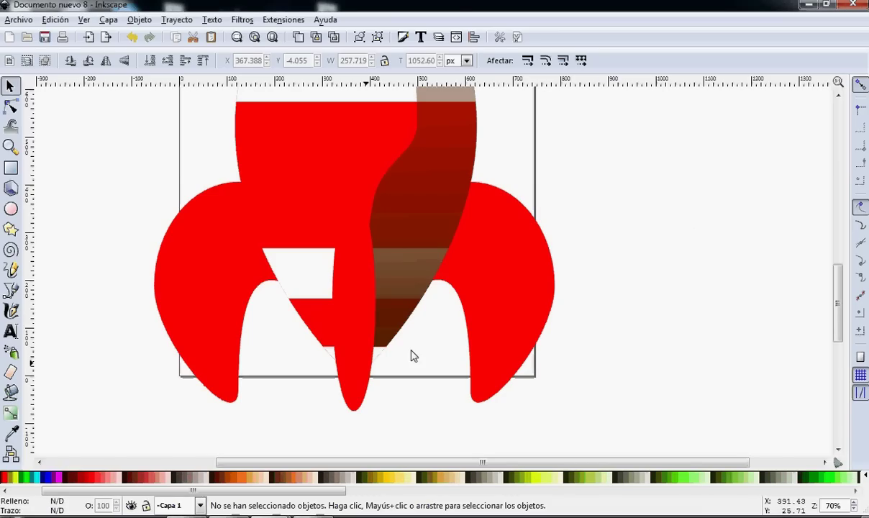
Stretch the lower body piece between the fins wider to 237.592 px across.
{"action": "left_click", "coordinate": [369, 375]}
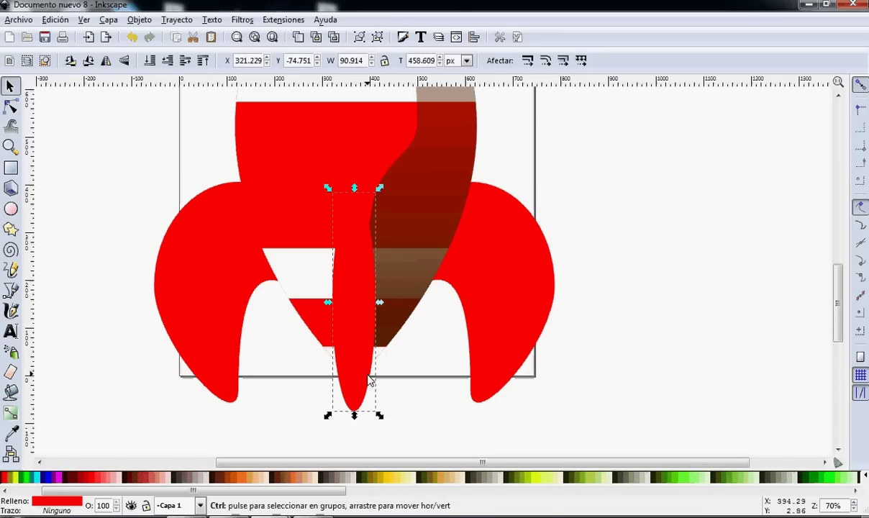
{"action": "scroll", "coordinate": [368, 380], "scroll_direction": "up", "scroll_amount": 3}
{"action": "left_click", "coordinate": [242, 319]}
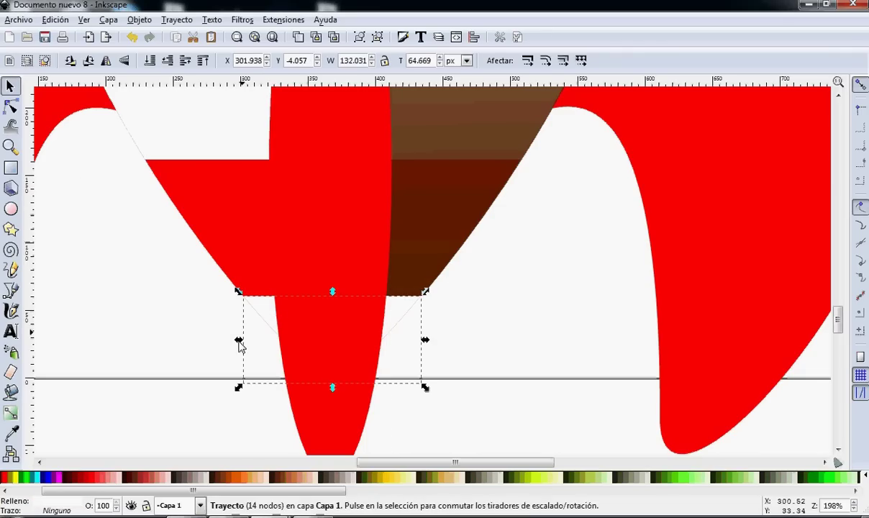
{"action": "left_click_drag", "start_coordinate": [238, 339], "coordinate": [183, 339]}
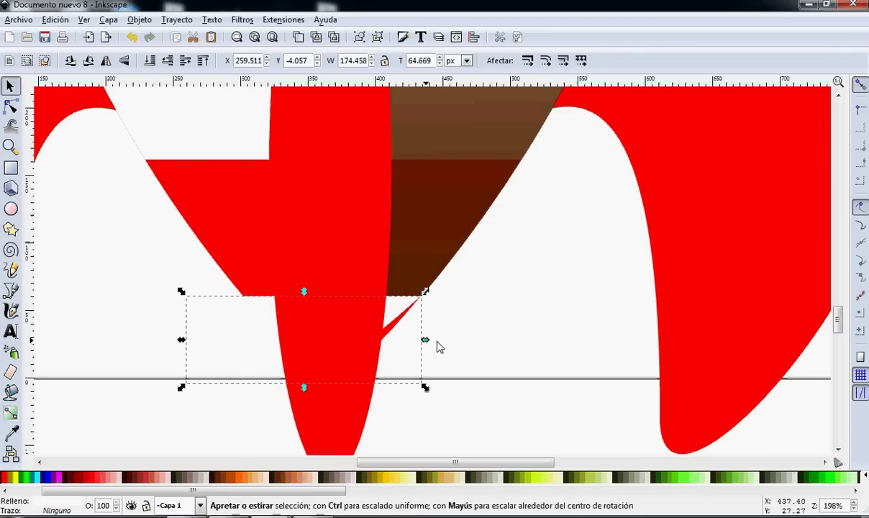
{"action": "left_click_drag", "start_coordinate": [436, 344], "coordinate": [523, 347]}
{"action": "left_click", "coordinate": [554, 285]}
{"action": "scroll", "coordinate": [555, 284], "scroll_direction": "down", "scroll_amount": 3}
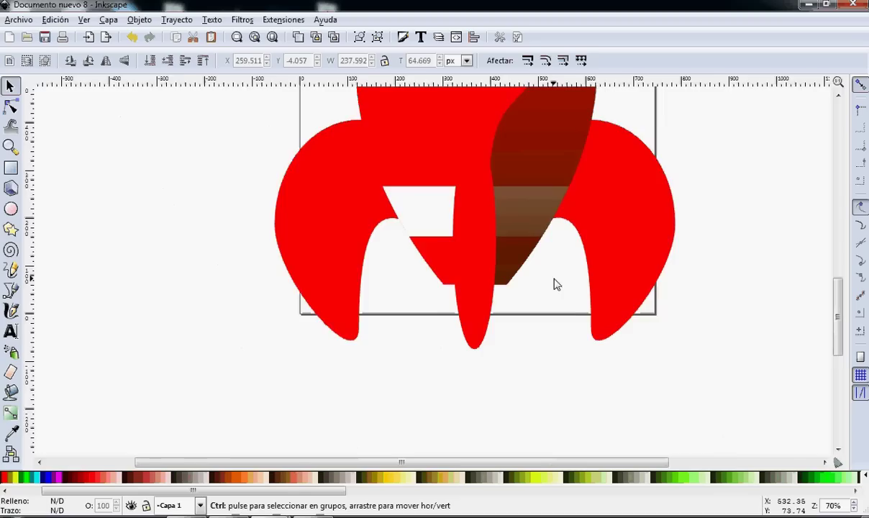
{"action": "scroll", "coordinate": [519, 295], "scroll_direction": "down", "scroll_amount": 1}
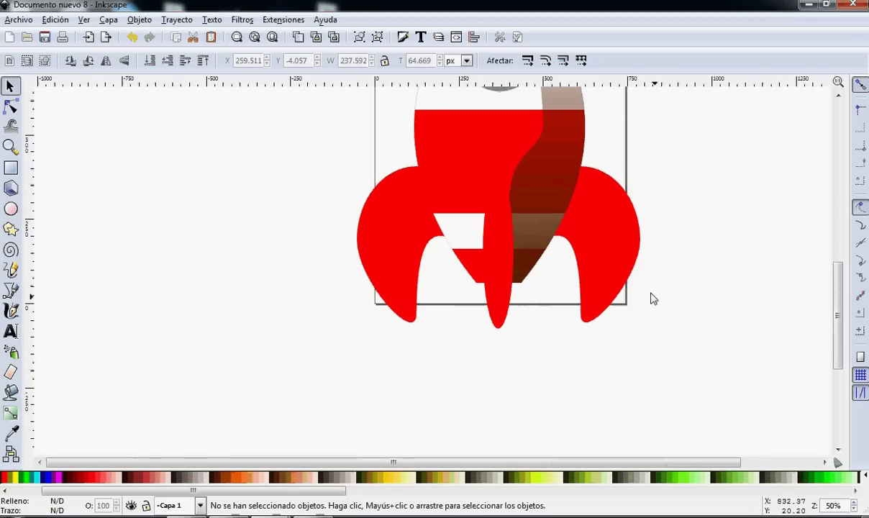
Scroll around the rocket and select the right red fin piece.
{"action": "scroll", "coordinate": [564, 308], "scroll_direction": "up", "scroll_amount": 5}
{"action": "scroll", "coordinate": [564, 308], "scroll_direction": "up", "scroll_amount": 2}
{"action": "scroll", "coordinate": [434, 464], "scroll_direction": "right", "scroll_amount": 3}
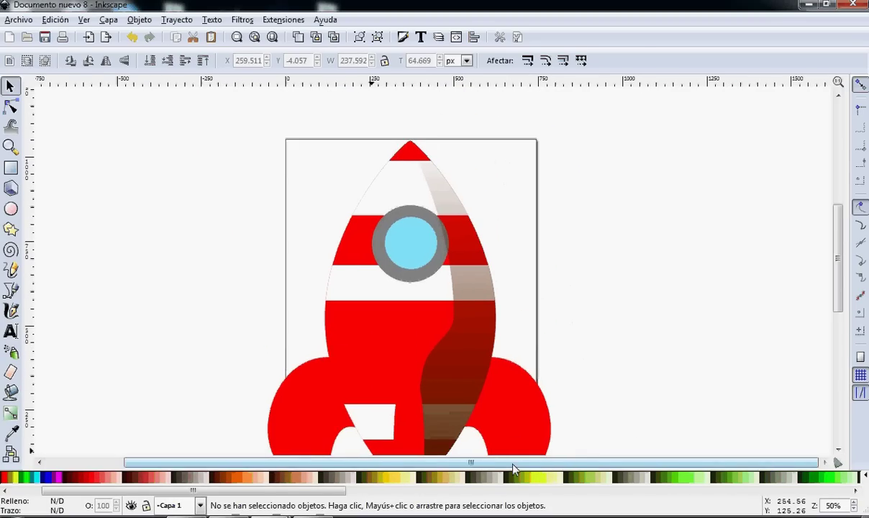
{"action": "scroll", "coordinate": [469, 398], "scroll_direction": "down", "scroll_amount": 2}
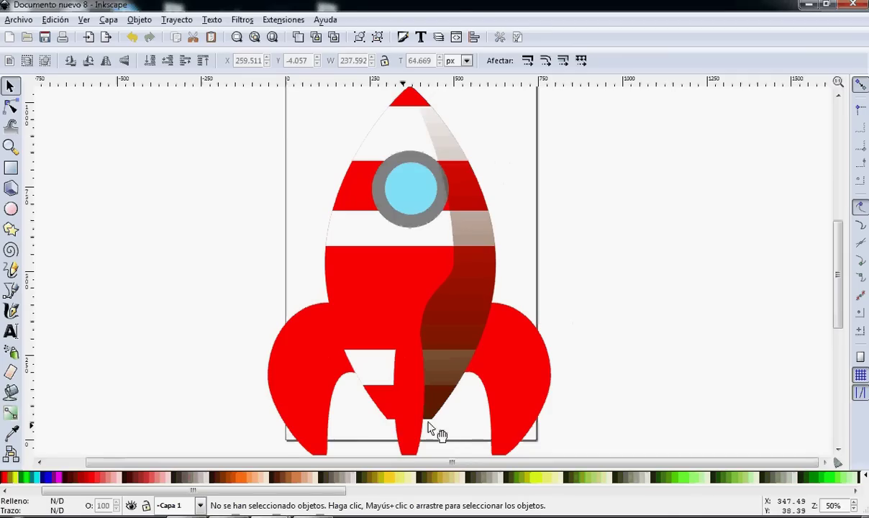
{"action": "scroll", "coordinate": [541, 316], "scroll_direction": "up", "scroll_amount": 2}
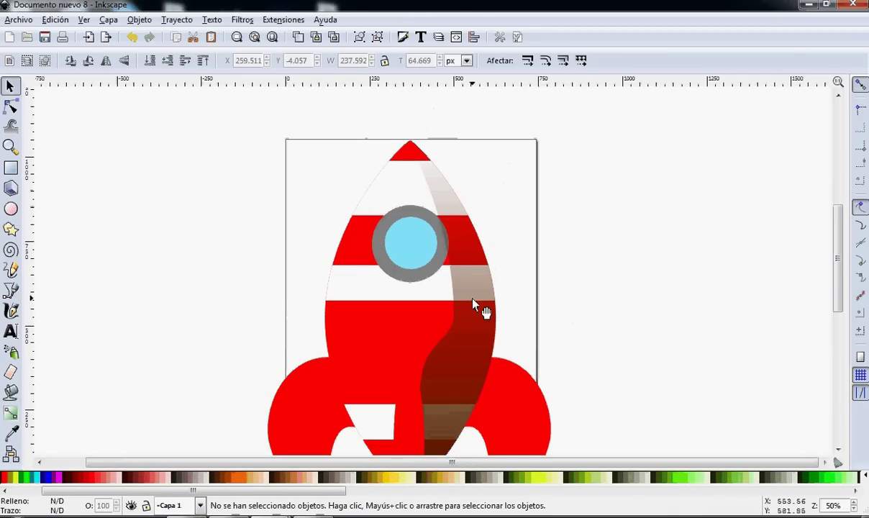
{"action": "left_click", "coordinate": [482, 323]}
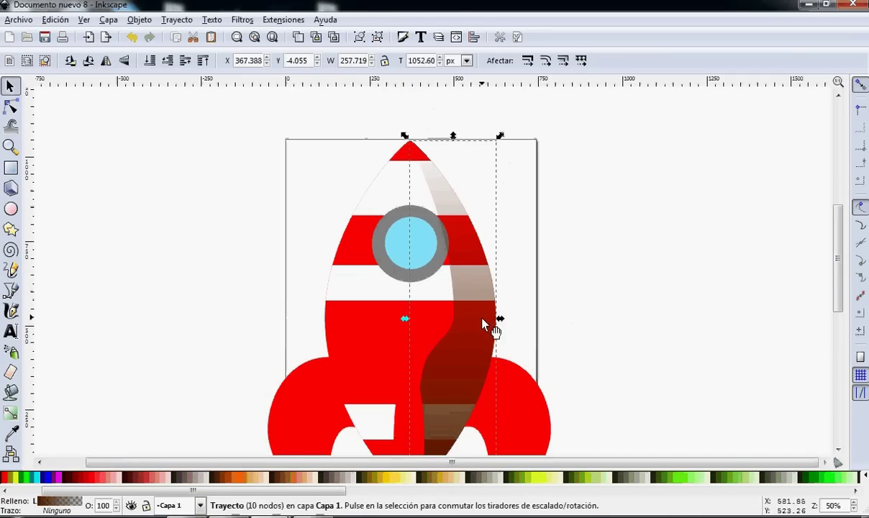
{"action": "left_click", "coordinate": [565, 254]}
{"action": "scroll", "coordinate": [561, 274], "scroll_direction": "down", "scroll_amount": 4}
{"action": "left_click", "coordinate": [547, 296]}
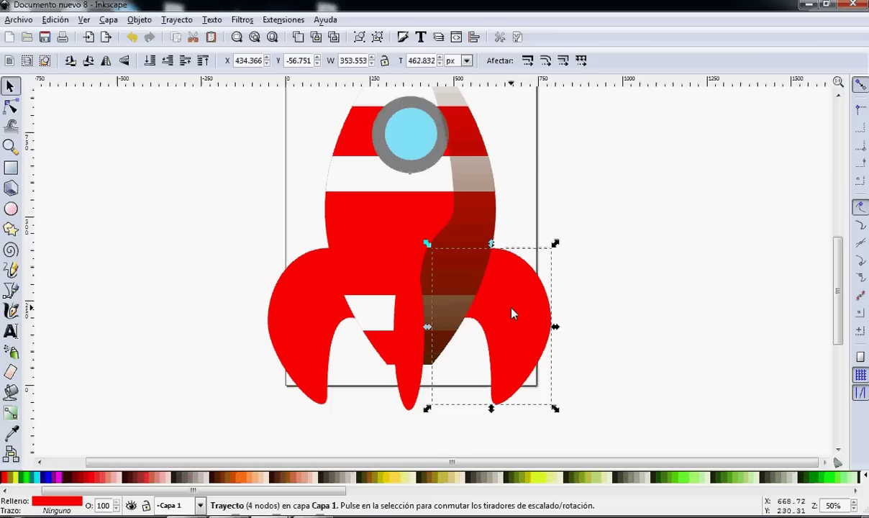
{"action": "left_click", "coordinate": [644, 238]}
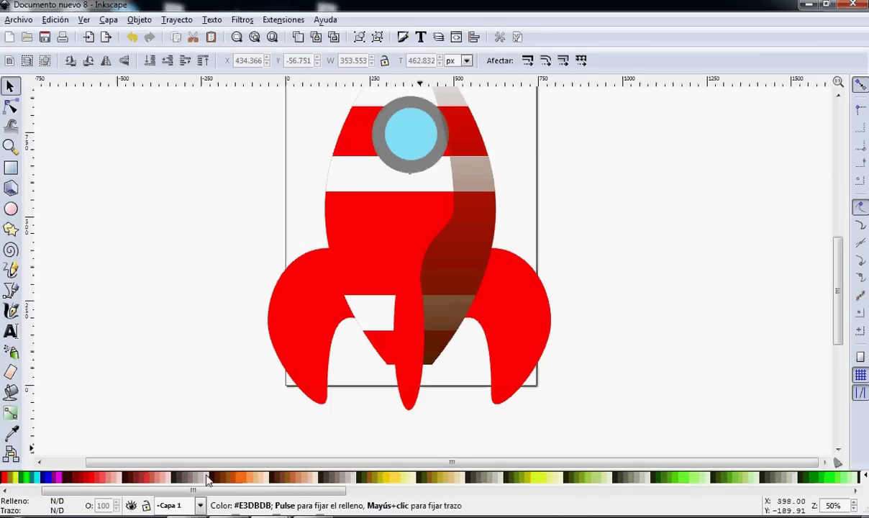
{"action": "left_click", "coordinate": [536, 334]}
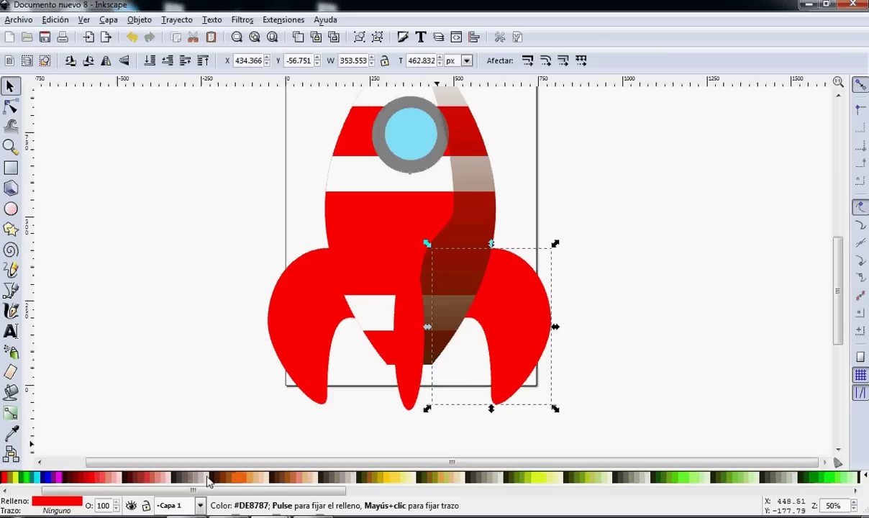
Fill the right fin piece dark brown #552200 at 45.3% opacity.
{"action": "left_click", "coordinate": [234, 480]}
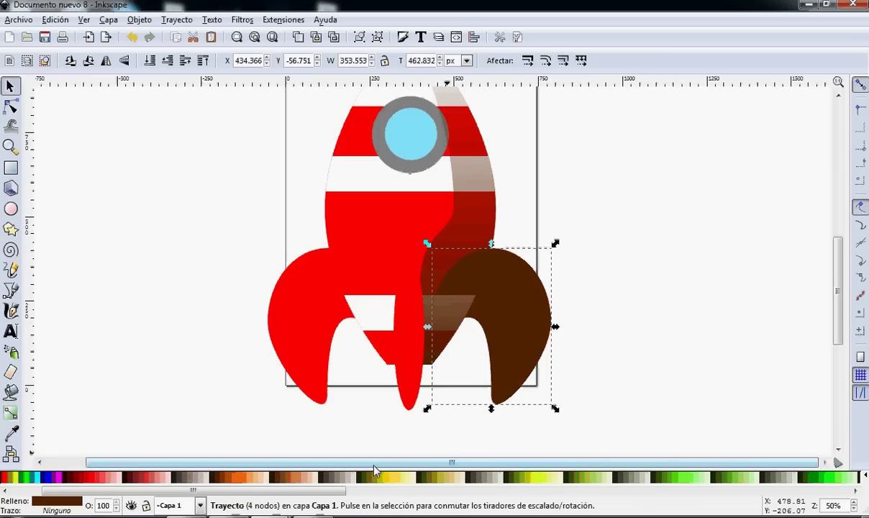
{"action": "double_click", "coordinate": [63, 506]}
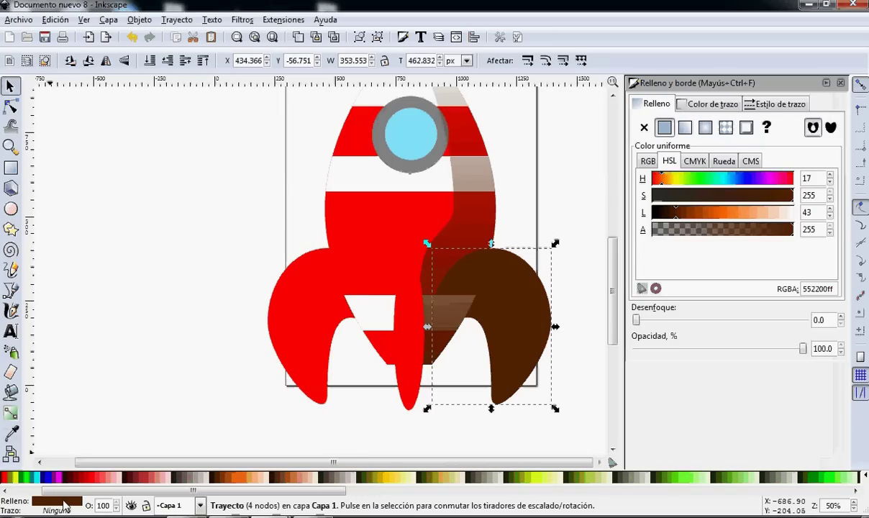
{"action": "left_click_drag", "start_coordinate": [803, 350], "coordinate": [710, 350]}
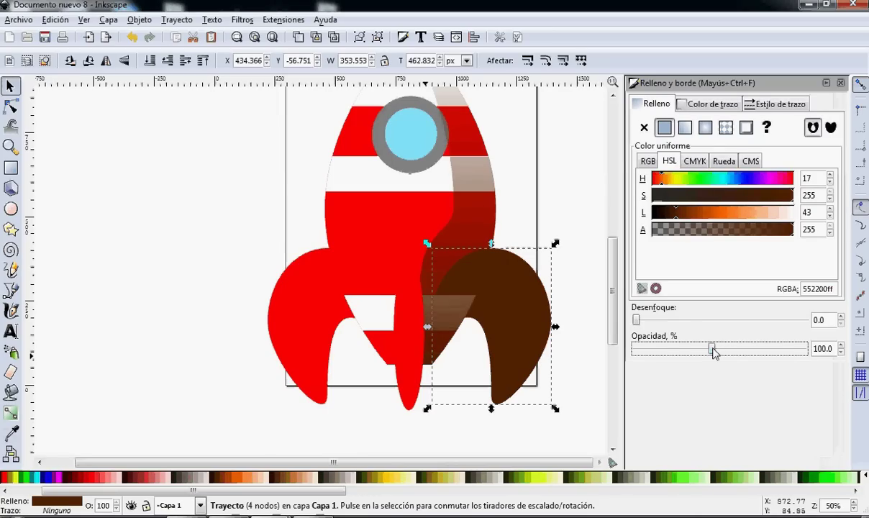
{"action": "left_click", "coordinate": [592, 229]}
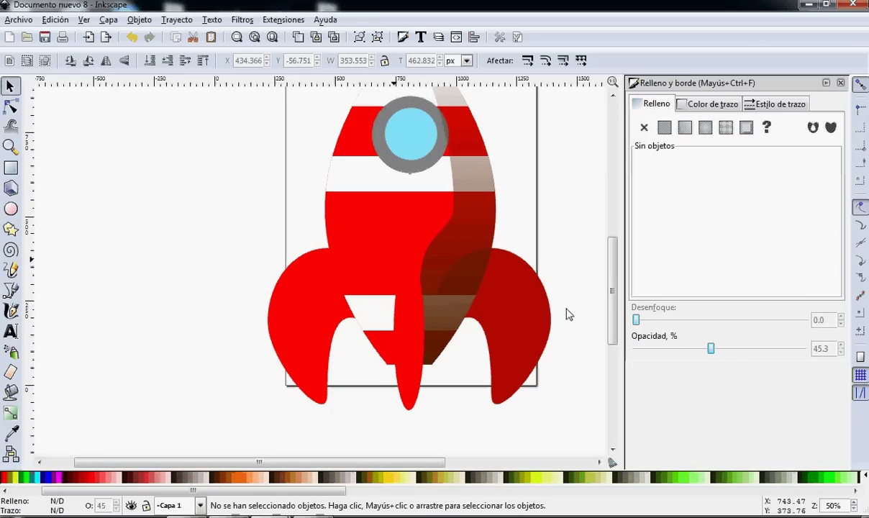
Raise the red rocket body to the top and back to the bottom, then select the right fin shading.
{"action": "left_click", "coordinate": [341, 227]}
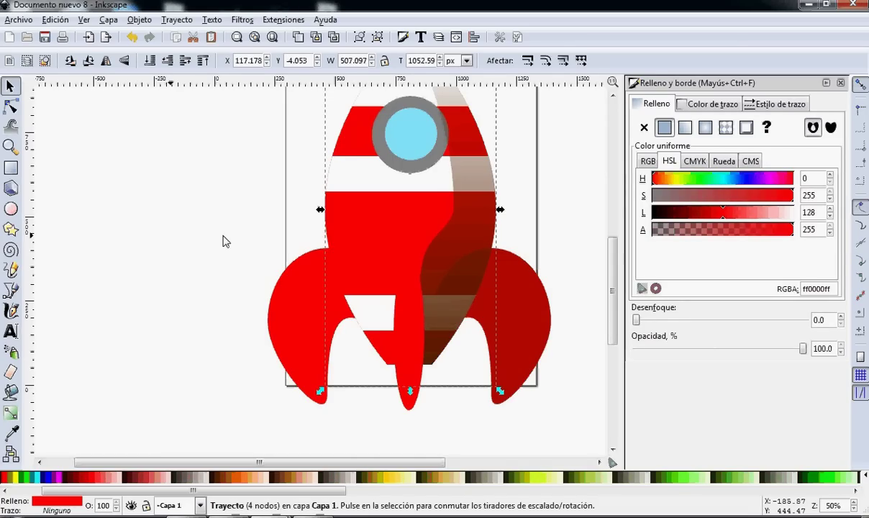
{"action": "key", "text": "Home"}
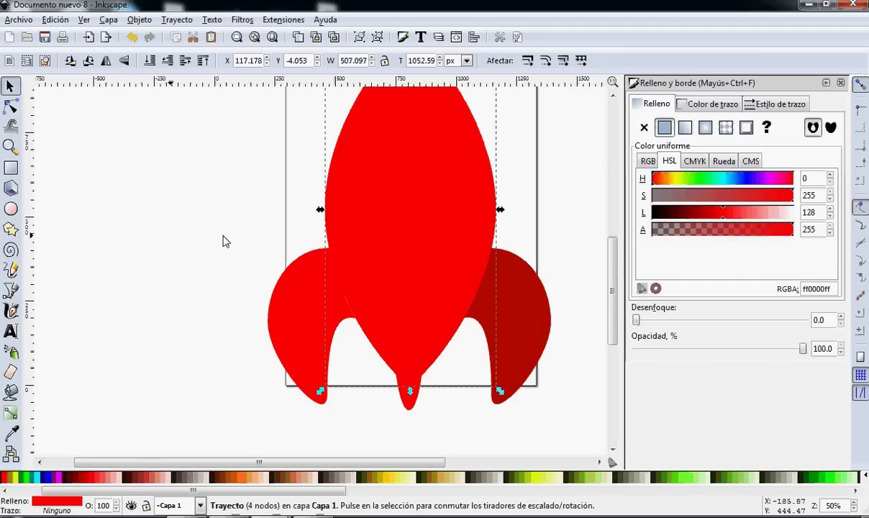
{"action": "key", "text": "End"}
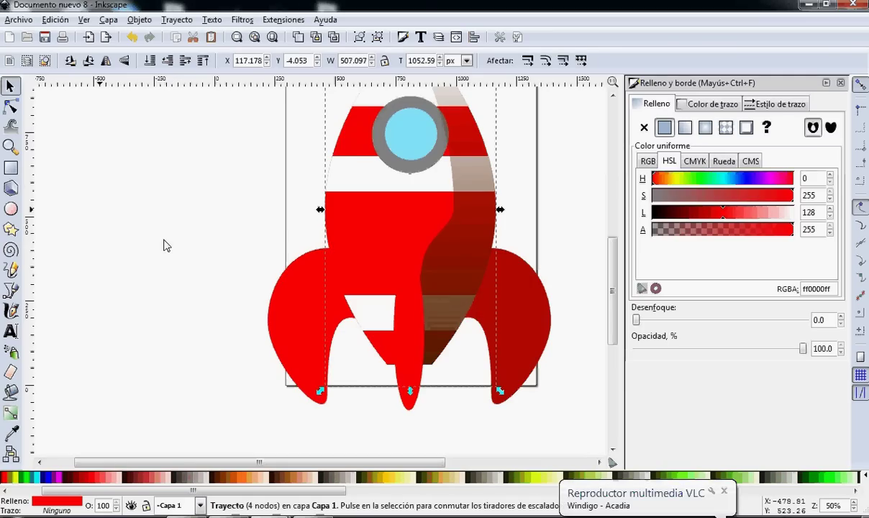
{"action": "left_click", "coordinate": [185, 261]}
{"action": "scroll", "coordinate": [189, 262], "scroll_direction": "up", "scroll_amount": 1}
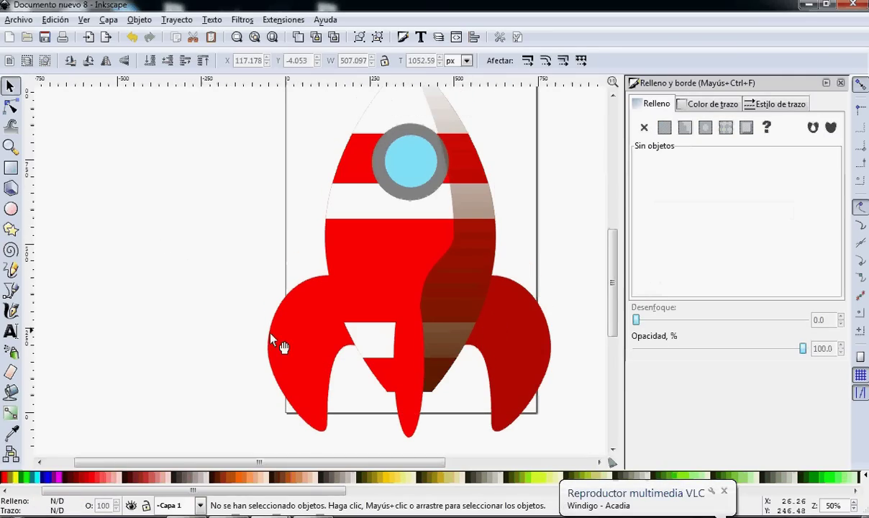
{"action": "left_click", "coordinate": [514, 340]}
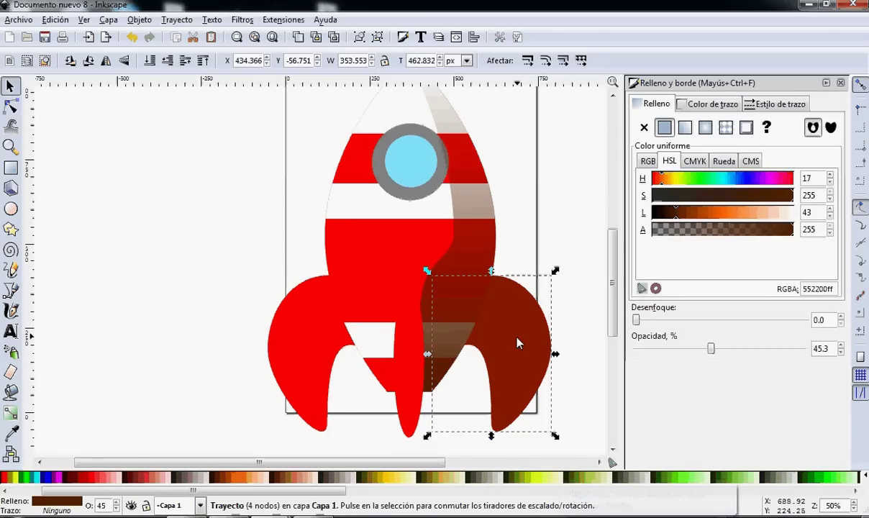
Mirror a copy of the right fin's brown shading onto the left fin at 40% opacity.
{"action": "key", "text": "h"}
{"action": "left_click_drag", "start_coordinate": [520, 343], "coordinate": [287, 340]}
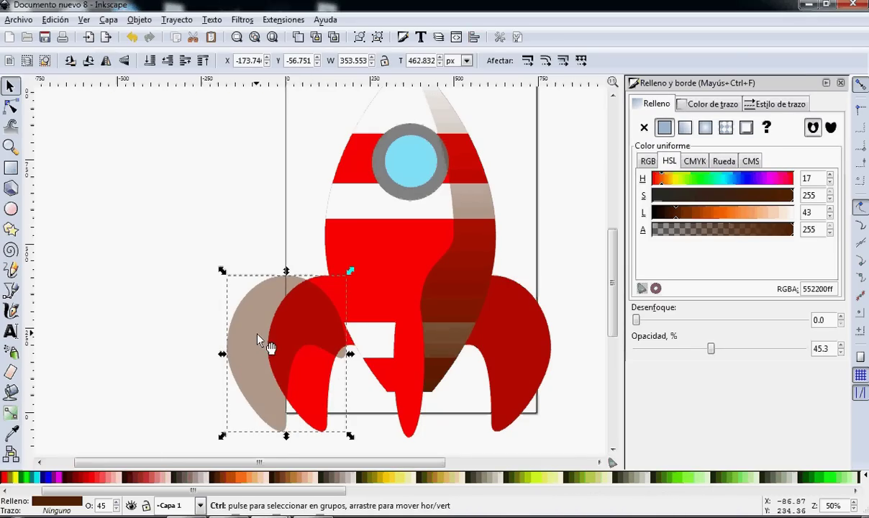
{"action": "left_click_drag", "start_coordinate": [265, 341], "coordinate": [301, 338]}
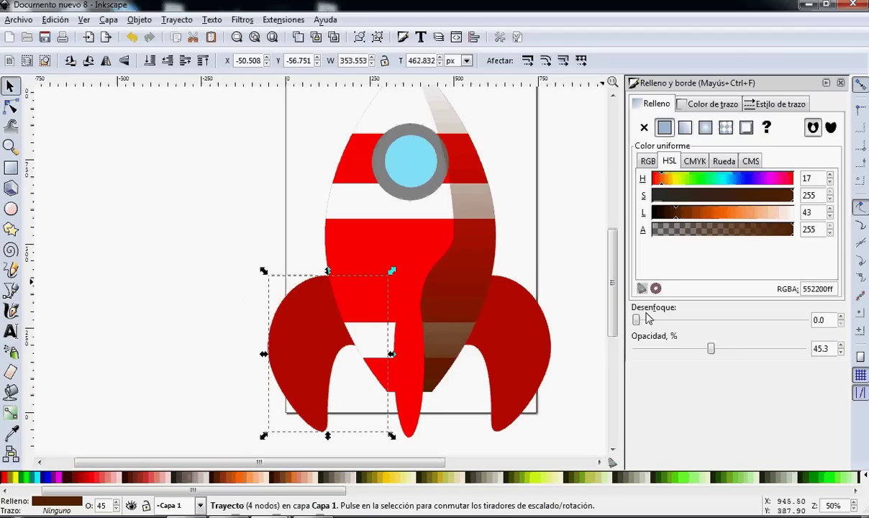
{"action": "left_click_drag", "start_coordinate": [711, 349], "coordinate": [703, 349]}
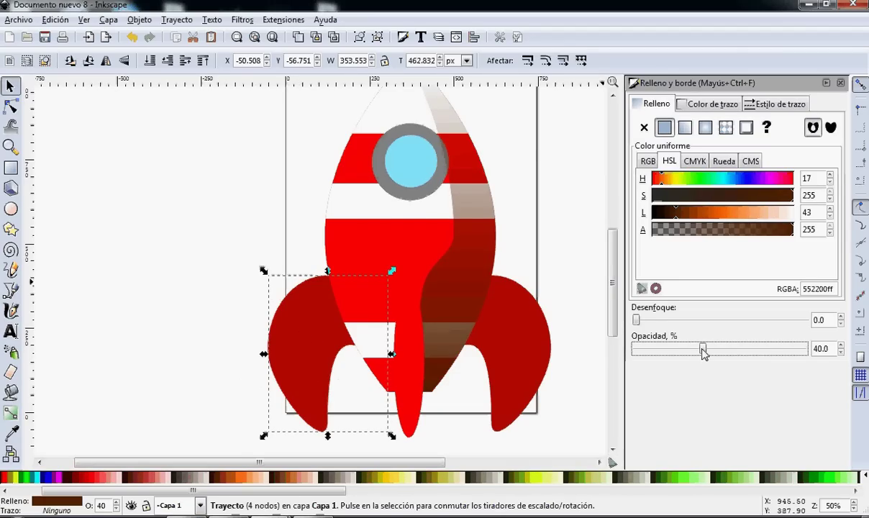
{"action": "left_click", "coordinate": [153, 295]}
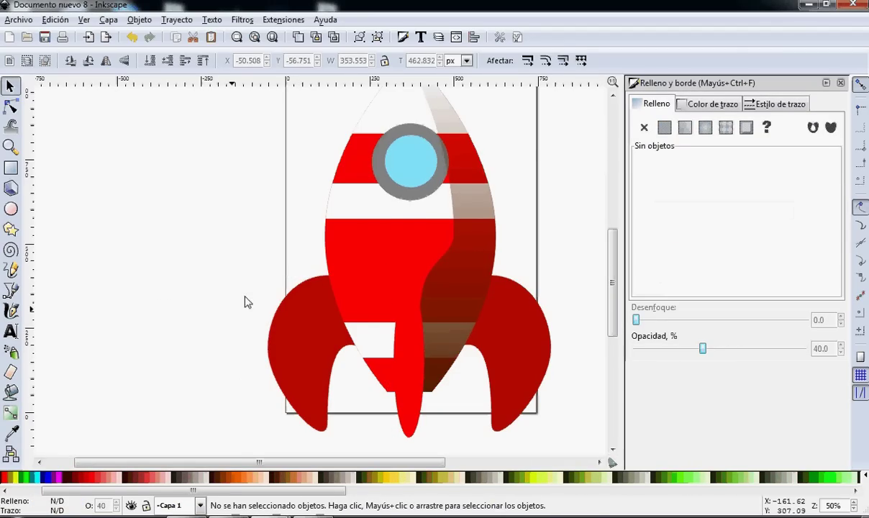
{"action": "left_click", "coordinate": [11, 208]}
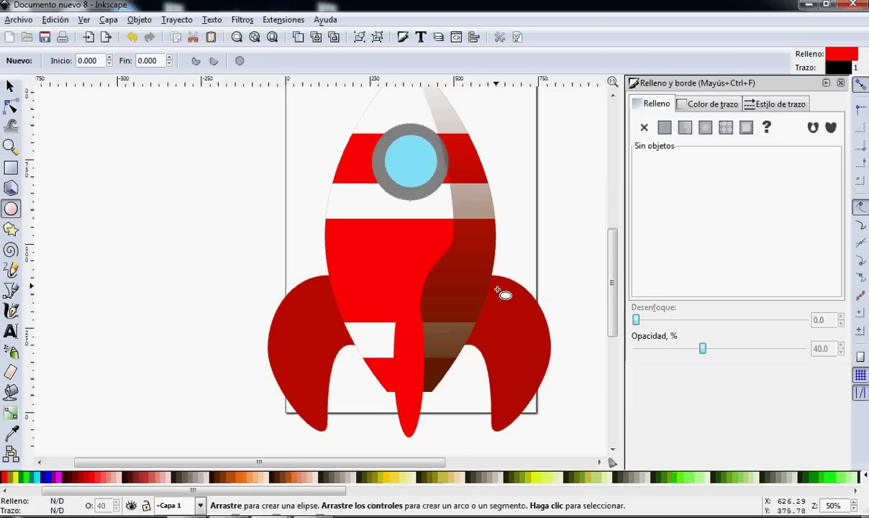
Draw a red ellipse on the right fin, remove its outline and convert it to a path.
{"action": "left_click_drag", "start_coordinate": [496, 290], "coordinate": [543, 401]}
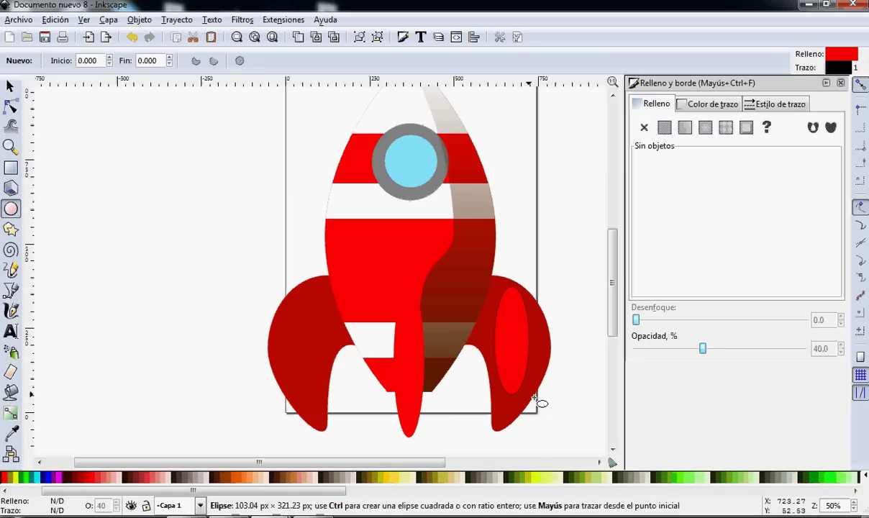
{"action": "left_click_drag", "start_coordinate": [543, 402], "coordinate": [535, 396]}
{"action": "key", "text": "s"}
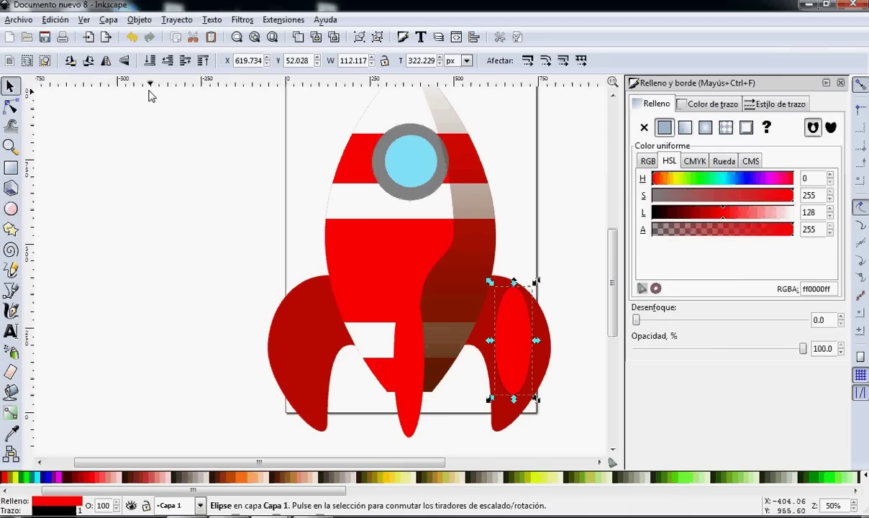
{"action": "left_click_drag", "start_coordinate": [527, 344], "coordinate": [534, 350]}
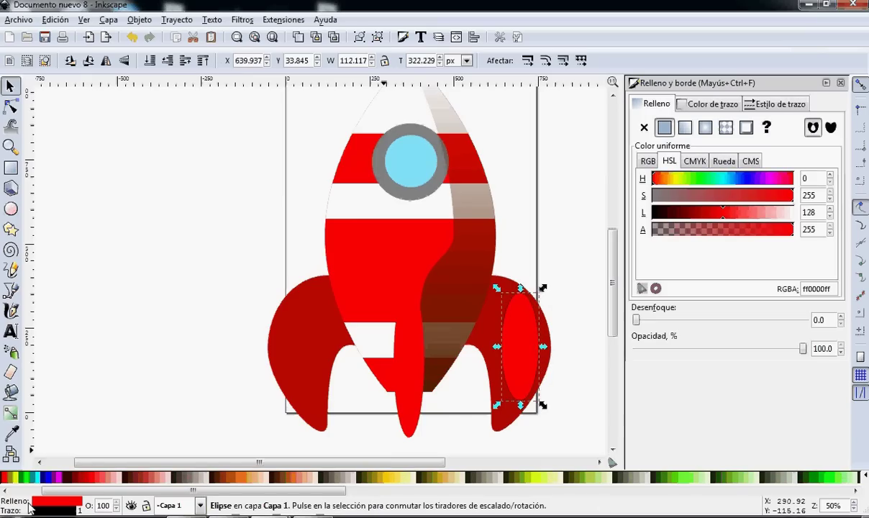
{"action": "middle_click", "coordinate": [49, 511]}
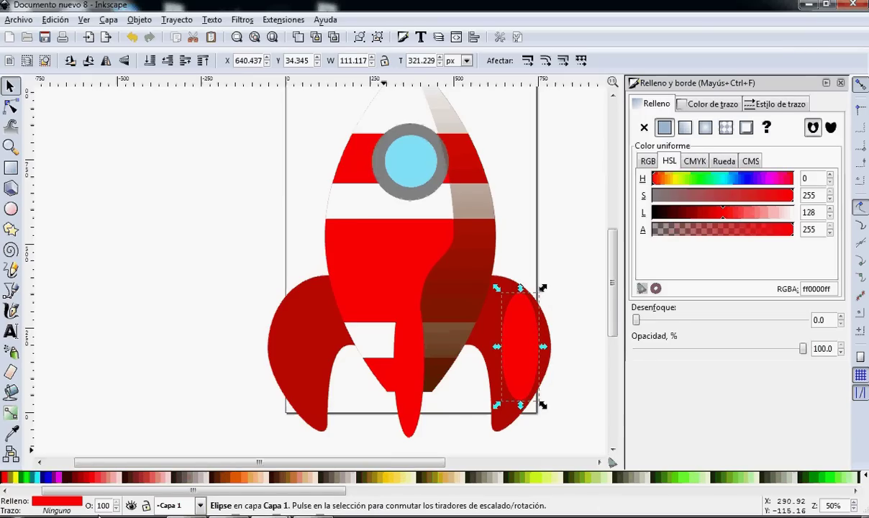
{"action": "left_click", "coordinate": [176, 19]}
{"action": "left_click", "coordinate": [194, 35]}
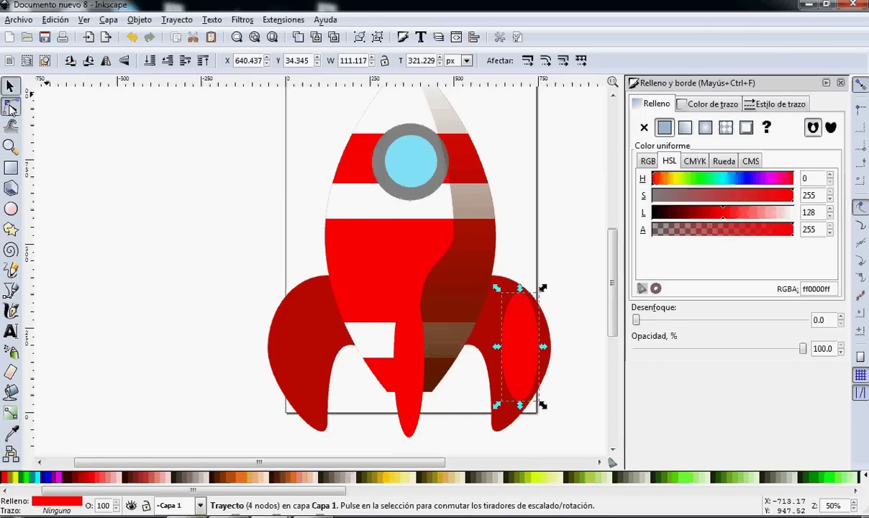
Drag the path's nodes into a curved highlight strip along the fin's outer edge to its tip.
{"action": "key", "text": "F2"}
{"action": "scroll", "coordinate": [567, 359], "scroll_direction": "up", "scroll_amount": 1, "text": "ctrl"}
{"action": "scroll", "coordinate": [500, 349], "scroll_direction": "up", "scroll_amount": 1, "text": "ctrl"}
{"action": "scroll", "coordinate": [504, 329], "scroll_direction": "up", "scroll_amount": 1, "text": "ctrl"}
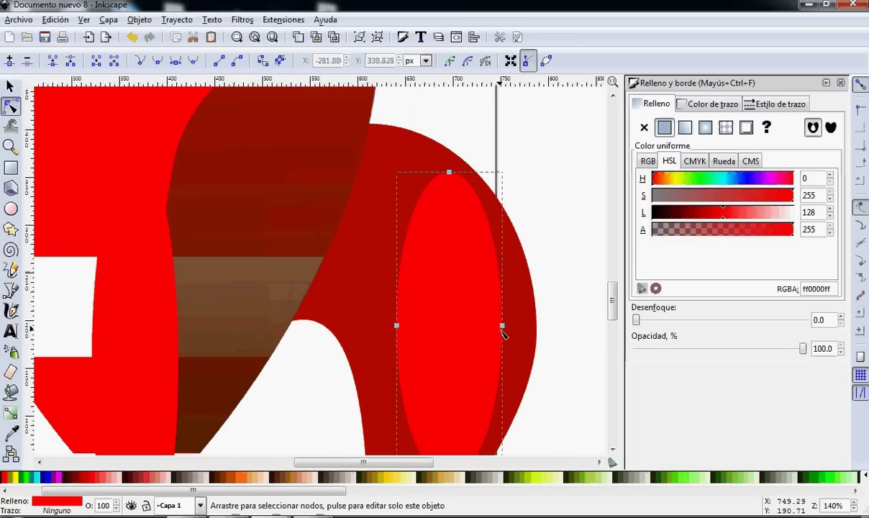
{"action": "left_click_drag", "start_coordinate": [505, 330], "coordinate": [531, 328]}
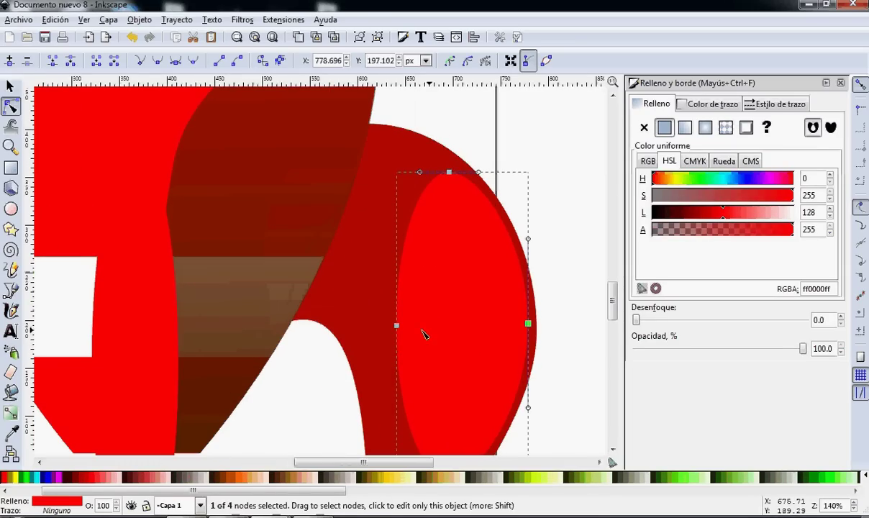
{"action": "left_click_drag", "start_coordinate": [396, 325], "coordinate": [489, 330]}
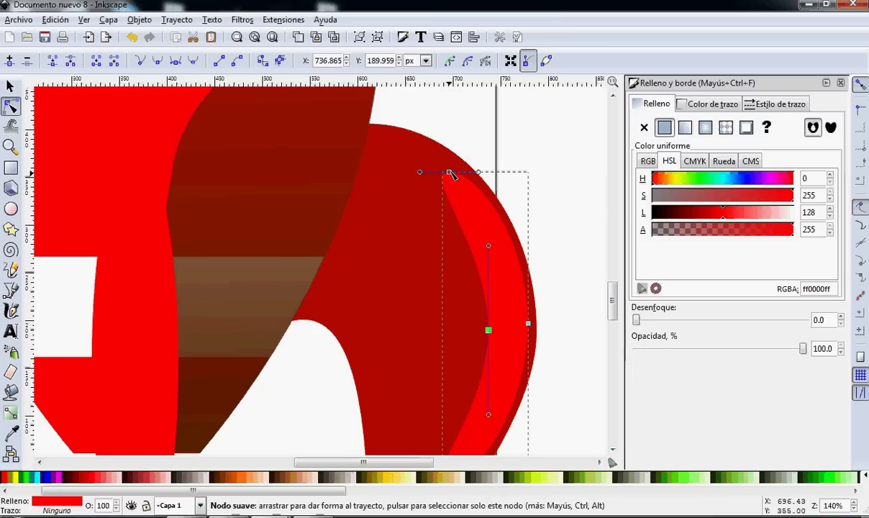
{"action": "left_click_drag", "start_coordinate": [449, 172], "coordinate": [444, 157]}
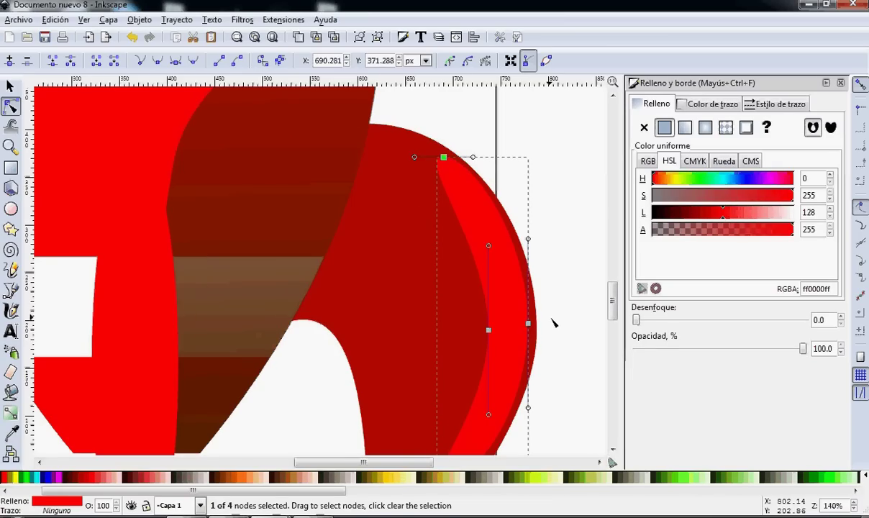
{"action": "left_click_drag", "start_coordinate": [613, 297], "coordinate": [613, 321]}
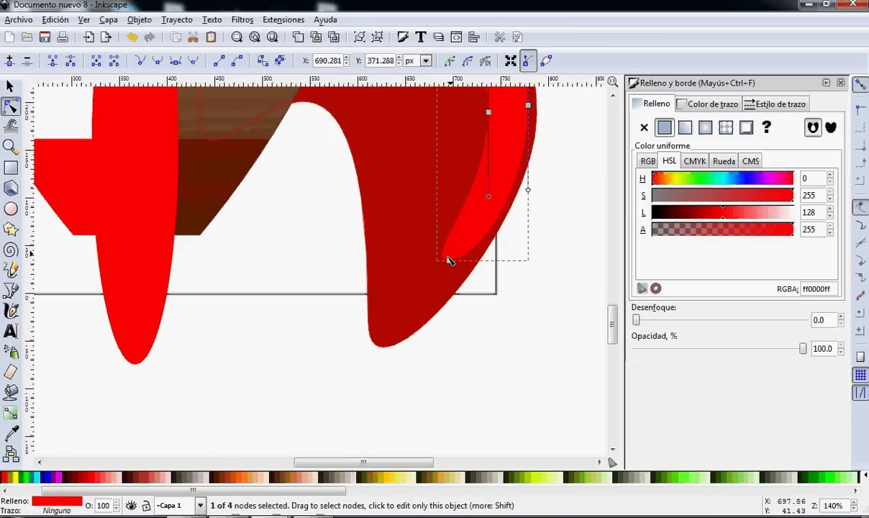
{"action": "left_click_drag", "start_coordinate": [449, 261], "coordinate": [387, 346]}
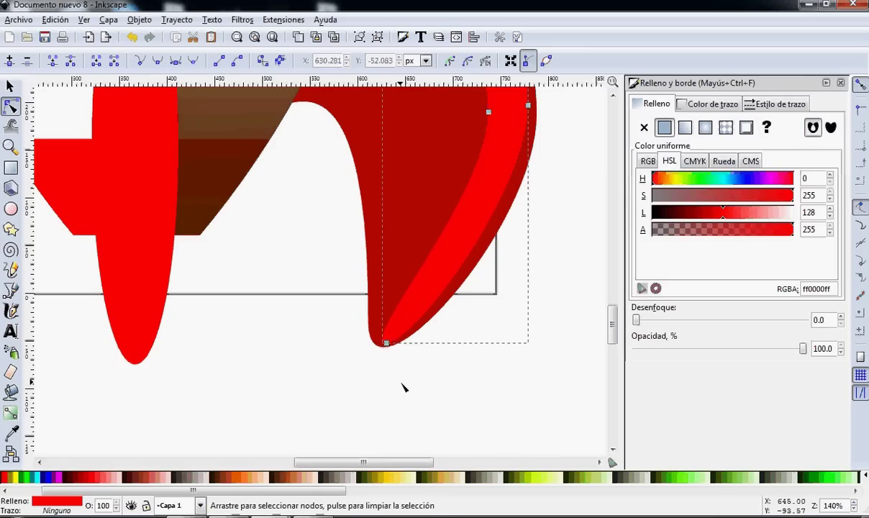
{"action": "left_click", "coordinate": [362, 365]}
Pan and zoom back out to view the whole rocket with the new highlight.
{"action": "scroll", "coordinate": [345, 373], "scroll_direction": "down", "scroll_amount": 4, "text": "ctrl"}
{"action": "scroll", "coordinate": [232, 379], "scroll_direction": "up", "scroll_amount": 2}
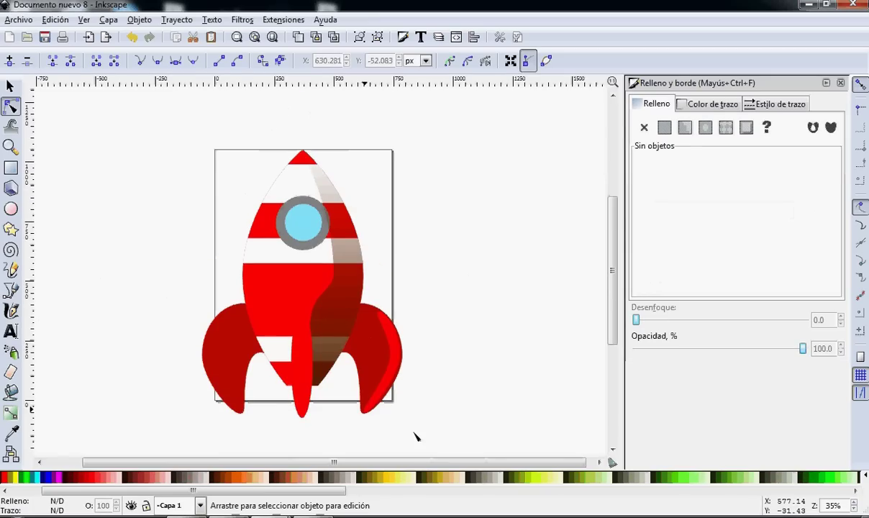
{"action": "left_click_drag", "start_coordinate": [335, 461], "coordinate": [298, 461]}
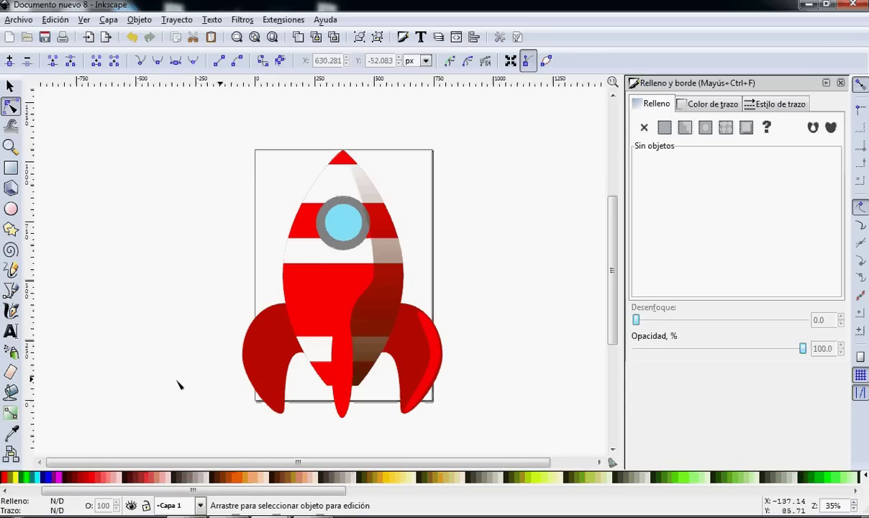
{"action": "scroll", "coordinate": [154, 385], "scroll_direction": "up", "scroll_amount": 3, "text": "ctrl"}
{"action": "scroll", "coordinate": [322, 389], "scroll_direction": "down", "scroll_amount": 2, "text": "ctrl"}
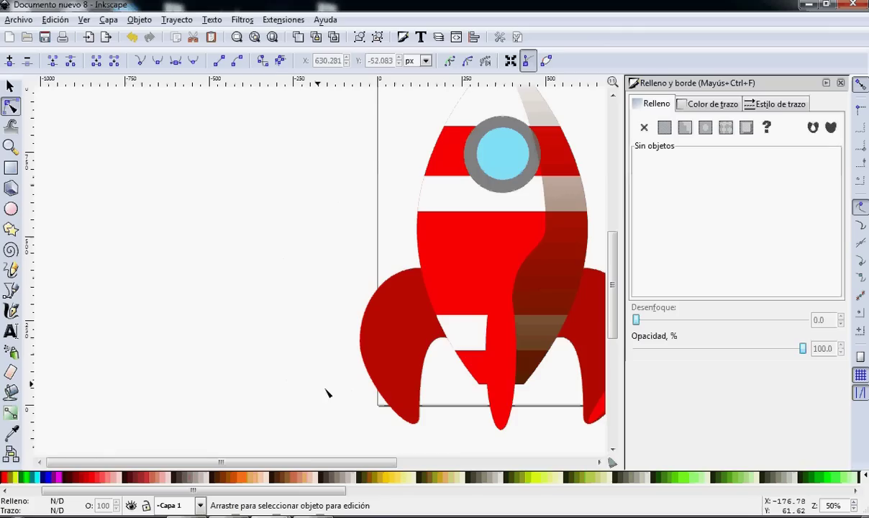
{"action": "left_click_drag", "start_coordinate": [323, 462], "coordinate": [392, 474]}
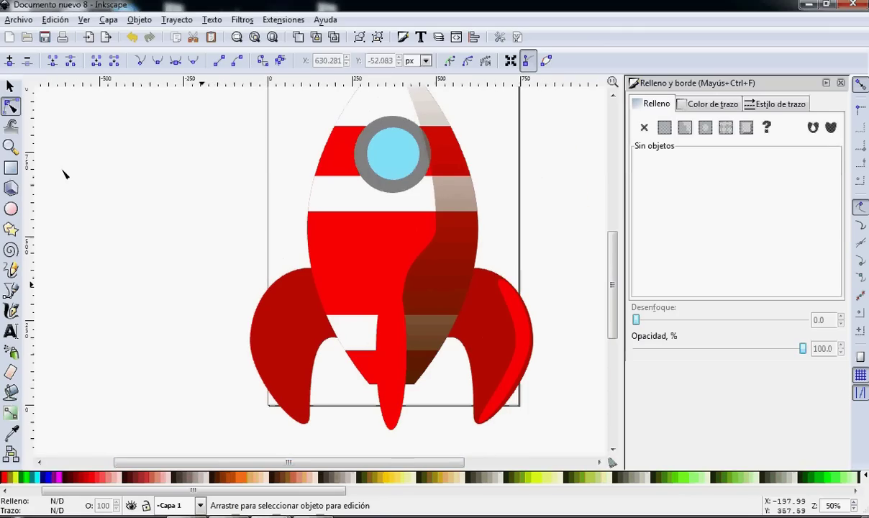
{"action": "left_click", "coordinate": [10, 85]}
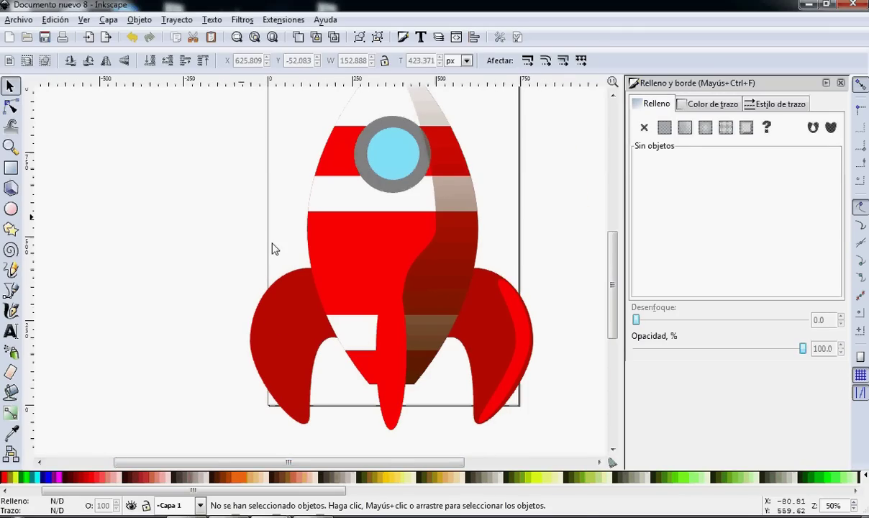
Make the left fin overlay solid red at 100% opacity, shrink it to about 61% and nudge it right.
{"action": "left_click", "coordinate": [296, 349]}
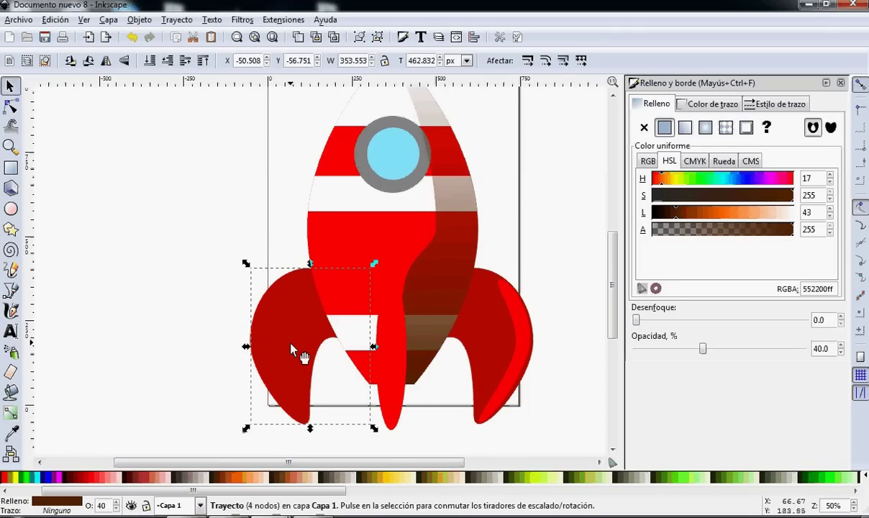
{"action": "left_click", "coordinate": [211, 249]}
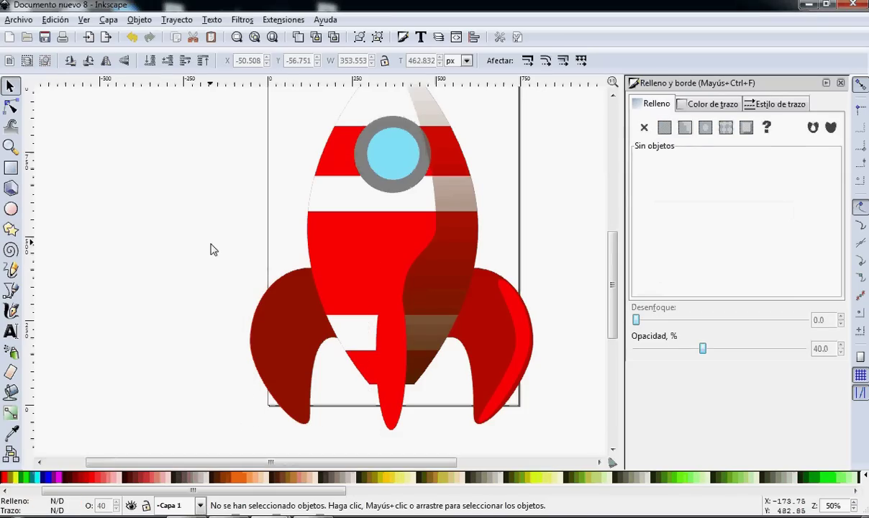
{"action": "left_click", "coordinate": [290, 295]}
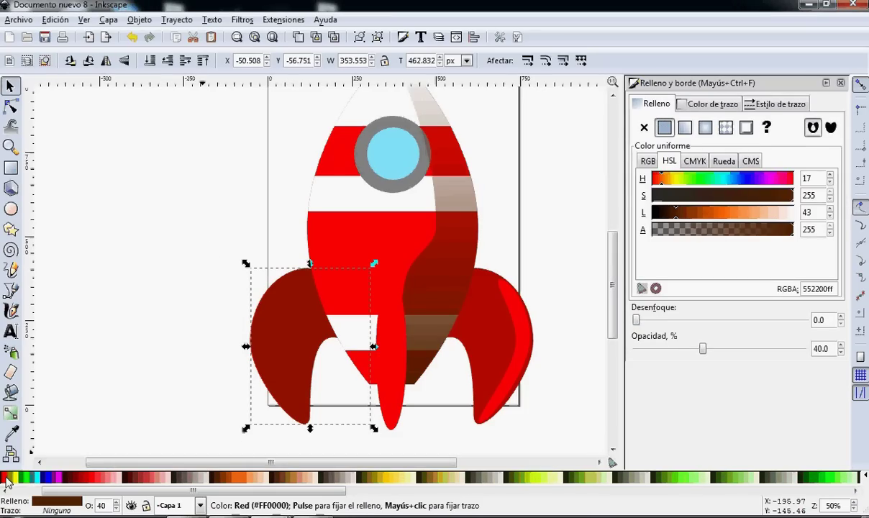
{"action": "left_click", "coordinate": [7, 479]}
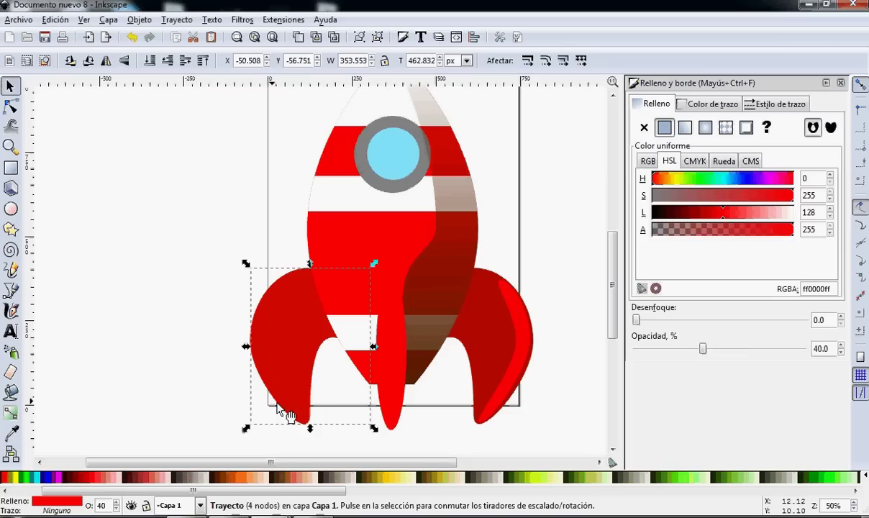
{"action": "left_click", "coordinate": [833, 351]}
{"action": "type", "text": "100"}
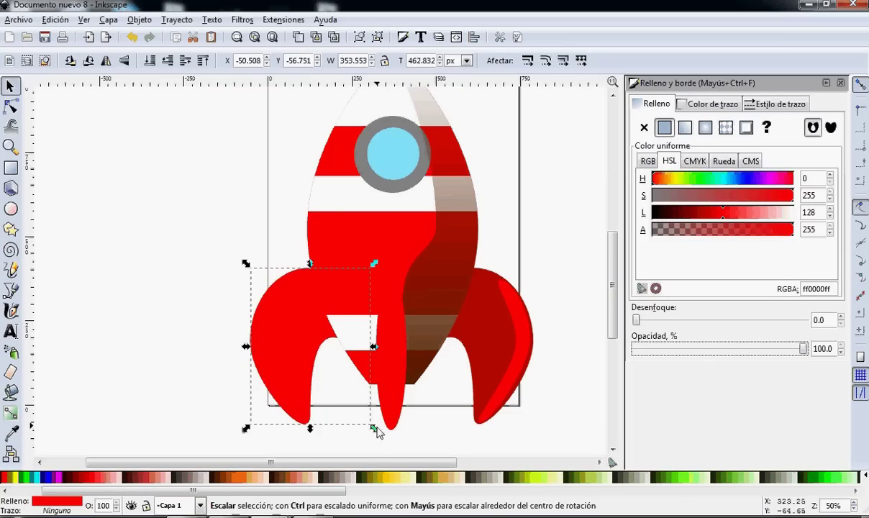
{"action": "mouse_move", "coordinate": [375, 428]}
{"action": "left_mouse_down"}
{"action": "mouse_move", "coordinate": [336, 392]}
{"action": "mouse_move", "coordinate": [364, 408]}
{"action": "mouse_move", "coordinate": [347, 391]}
{"action": "left_mouse_up"}
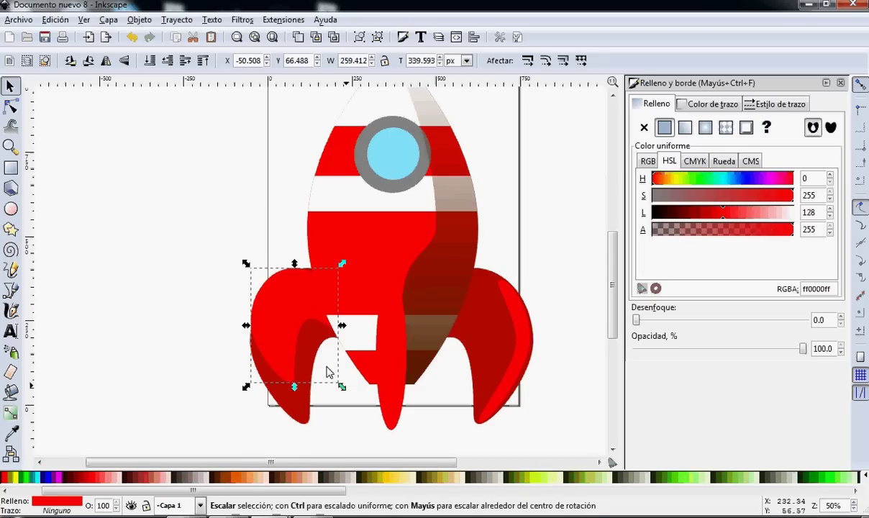
{"action": "mouse_move", "coordinate": [291, 300]}
{"action": "left_mouse_down"}
{"action": "mouse_move", "coordinate": [303, 305]}
{"action": "mouse_move", "coordinate": [298, 297]}
{"action": "left_mouse_up"}
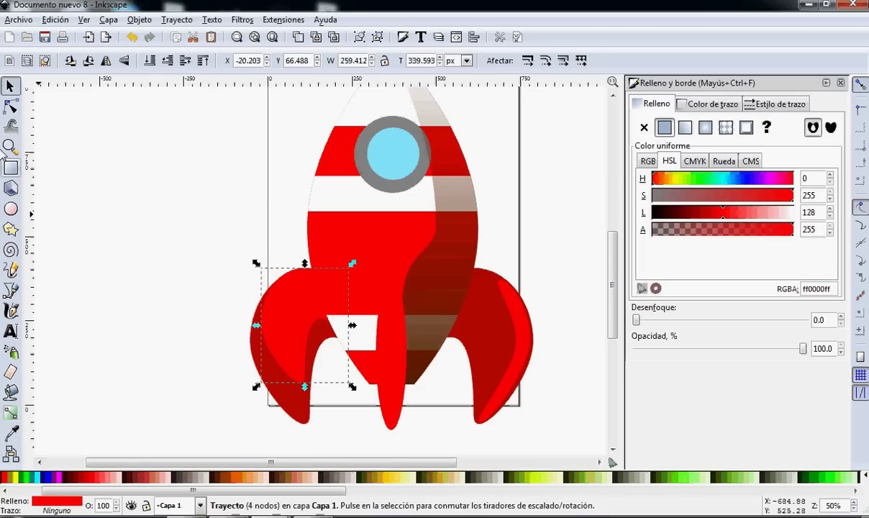
Node-edit the left fin's red shape, pulling its left and bottom nodes to expose a thin shadow strip.
{"action": "key", "text": "n"}
{"action": "scroll", "coordinate": [241, 370], "scroll_direction": "up", "scroll_amount": 2}
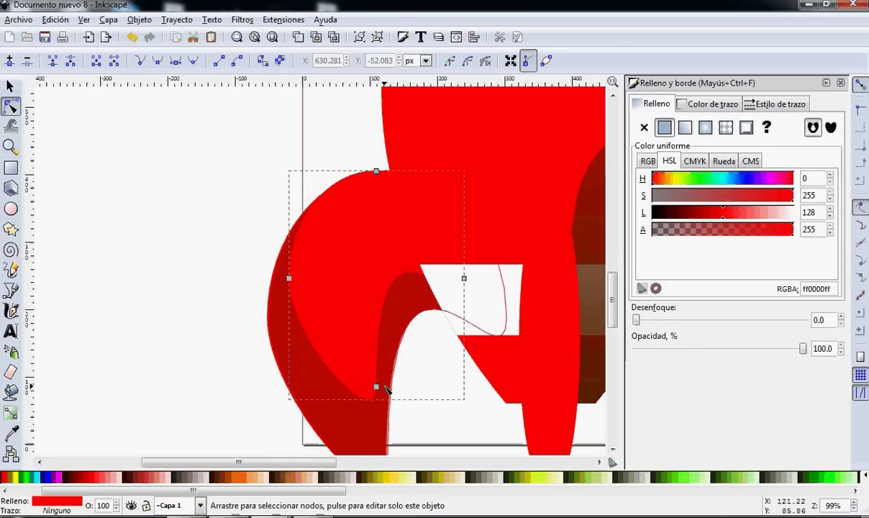
{"action": "mouse_move", "coordinate": [278, 293]}
{"action": "left_mouse_down"}
{"action": "mouse_move", "coordinate": [268, 304]}
{"action": "mouse_move", "coordinate": [268, 297]}
{"action": "left_mouse_up"}
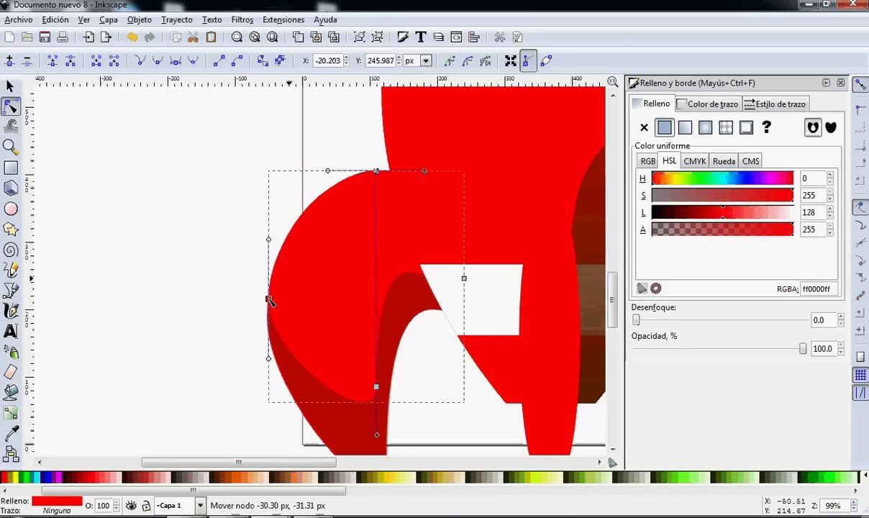
{"action": "scroll", "coordinate": [321, 342], "scroll_direction": "down", "scroll_amount": 2}
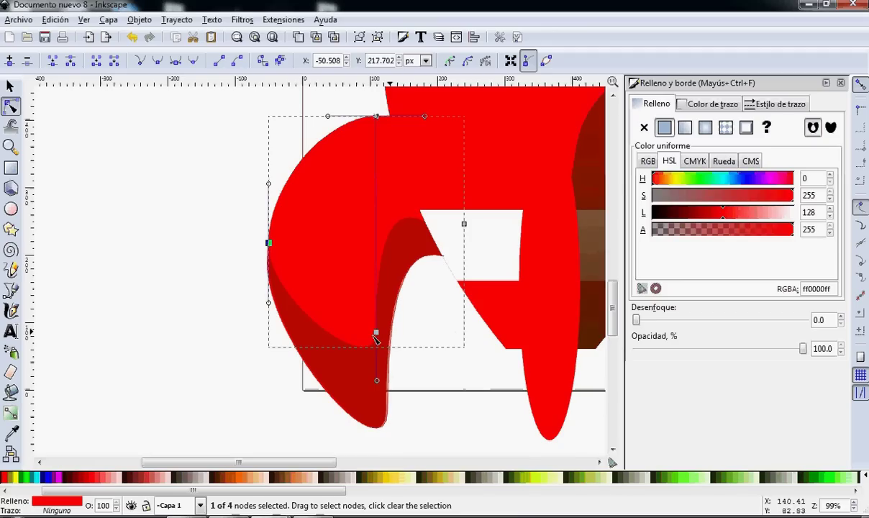
{"action": "mouse_move", "coordinate": [378, 334]}
{"action": "left_mouse_down"}
{"action": "mouse_move", "coordinate": [343, 380]}
{"action": "mouse_move", "coordinate": [352, 395]}
{"action": "left_mouse_up"}
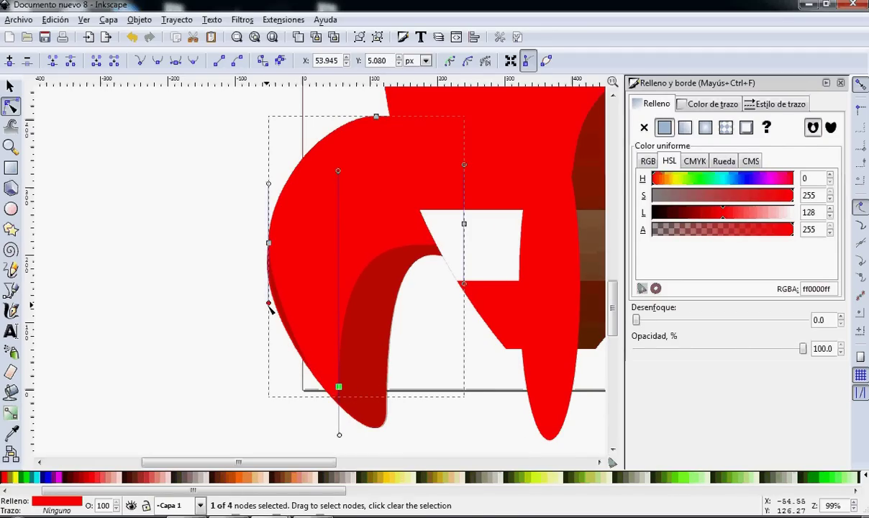
{"action": "left_click_drag", "start_coordinate": [269, 303], "coordinate": [263, 324]}
{"action": "left_click", "coordinate": [211, 361]}
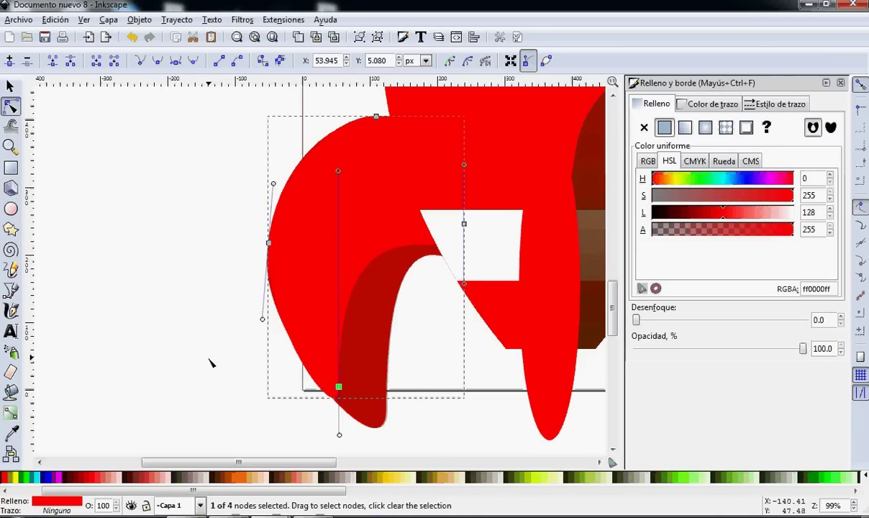
{"action": "left_click", "coordinate": [271, 367]}
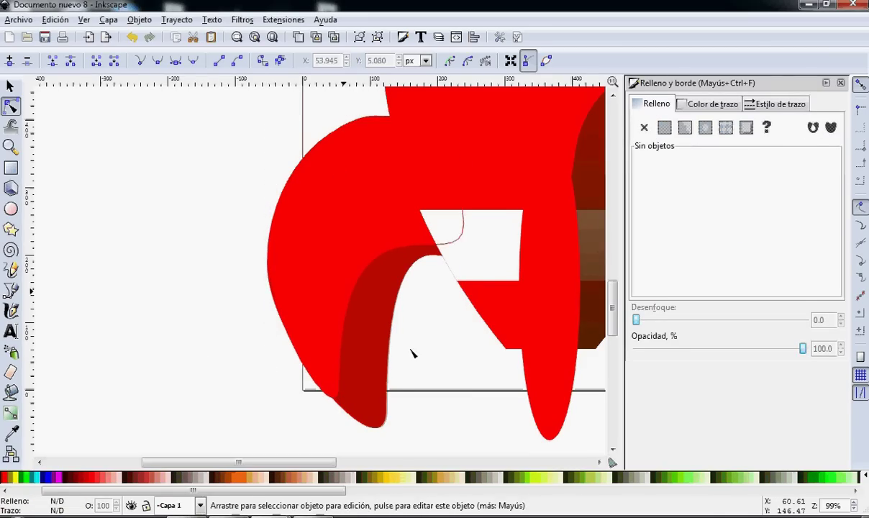
{"action": "scroll", "coordinate": [411, 353], "scroll_direction": "down", "scroll_amount": 2}
{"action": "left_click_drag", "start_coordinate": [372, 465], "coordinate": [446, 464]}
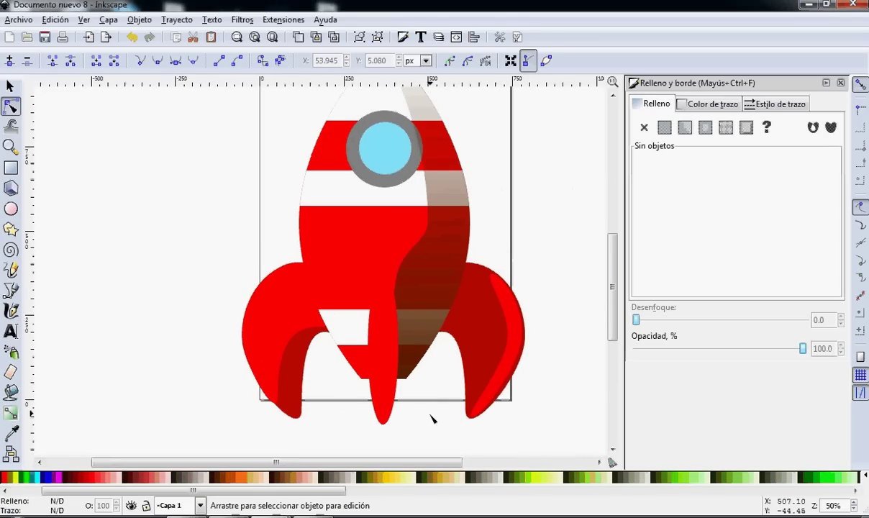
Draw a small tall ellipse on the left fin and fill it white.
{"action": "scroll", "coordinate": [430, 415], "scroll_direction": "up", "scroll_amount": 1}
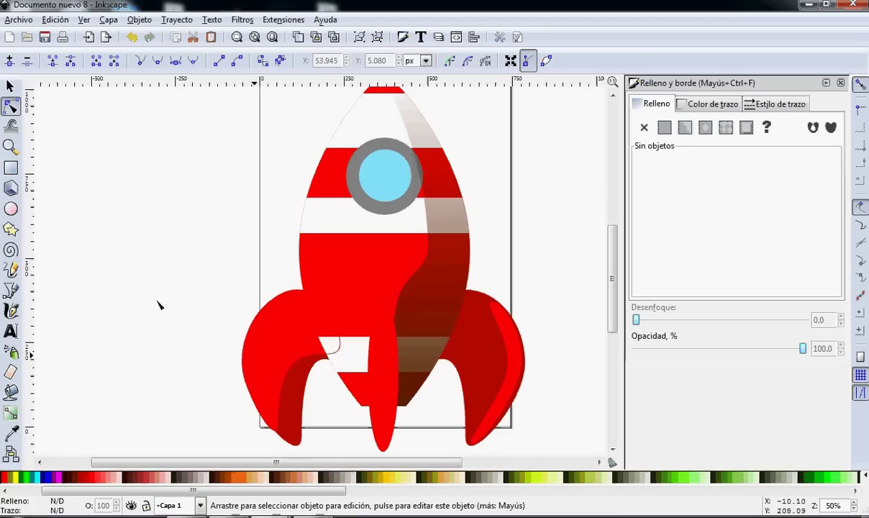
{"action": "left_click", "coordinate": [15, 208]}
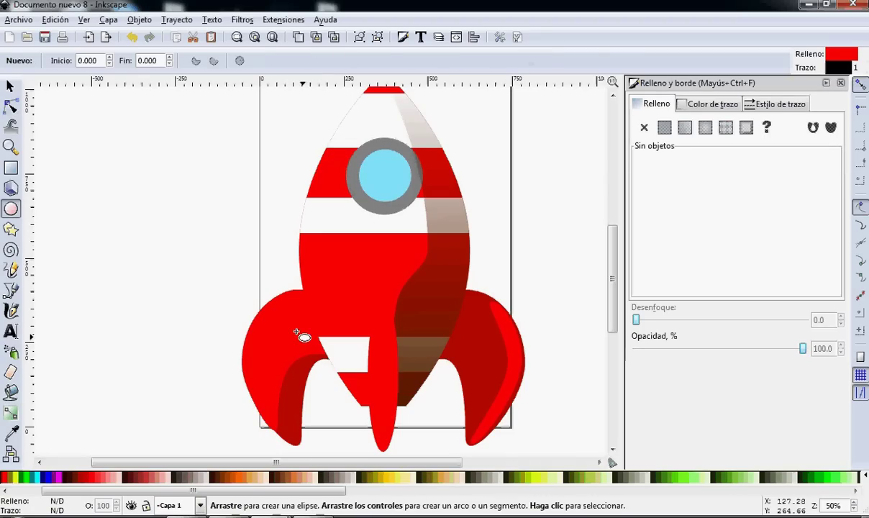
{"action": "left_click_drag", "start_coordinate": [277, 308], "coordinate": [275, 376]}
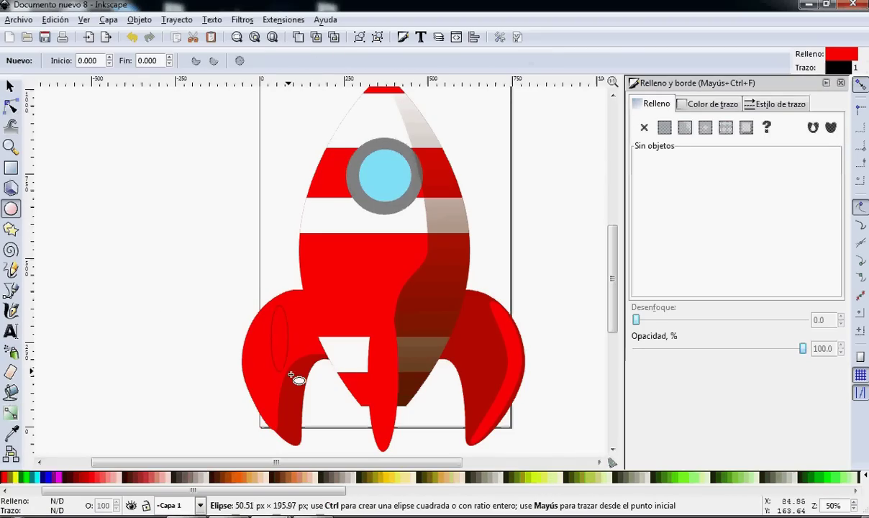
{"action": "left_click_drag", "start_coordinate": [276, 376], "coordinate": [294, 370]}
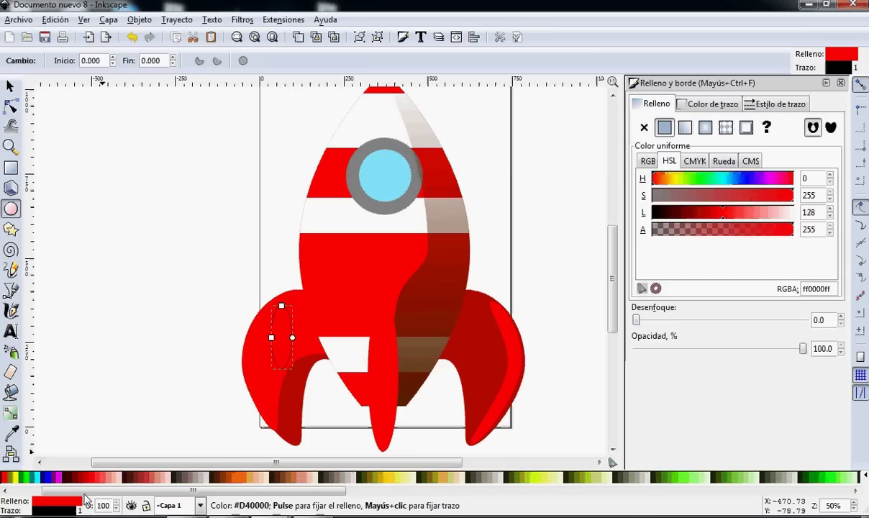
{"action": "left_click_drag", "start_coordinate": [119, 491], "coordinate": [89, 492]}
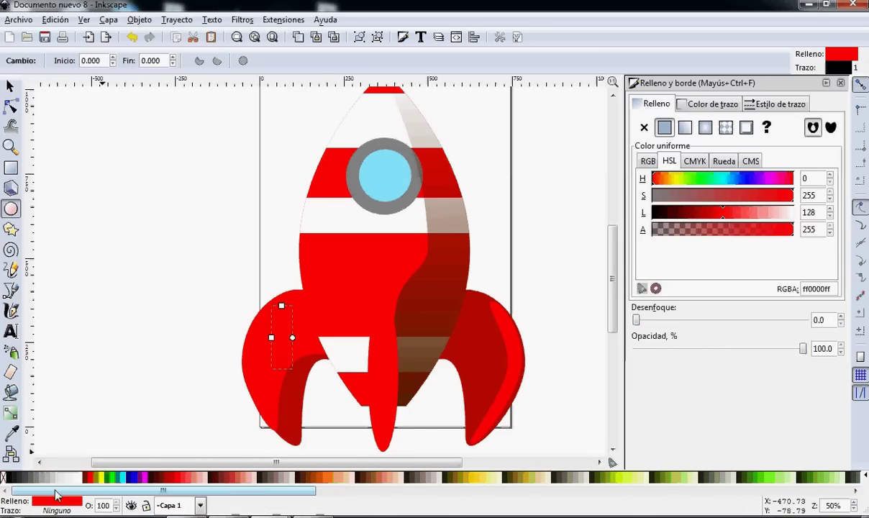
{"action": "left_click", "coordinate": [105, 481]}
Tilt the white ellipse onto the fin and give it a white-to-transparent linear gradient.
{"action": "left_click", "coordinate": [10, 86]}
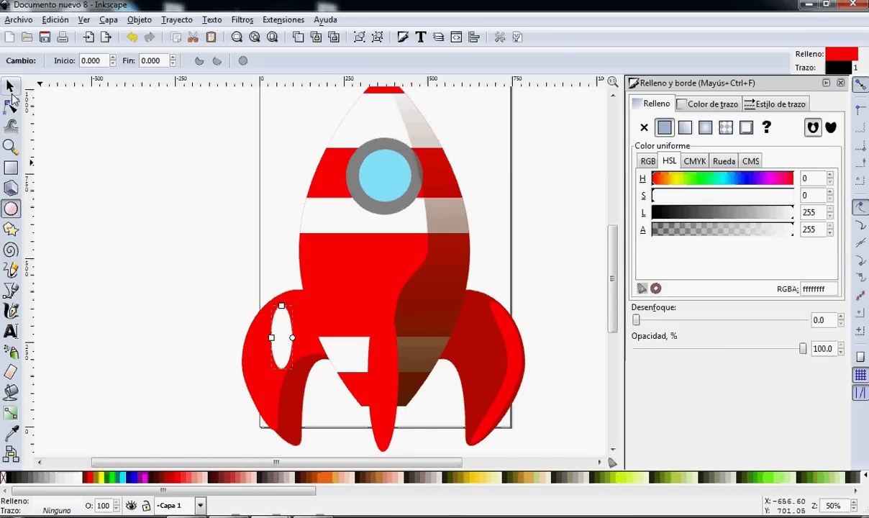
{"action": "left_click", "coordinate": [280, 335]}
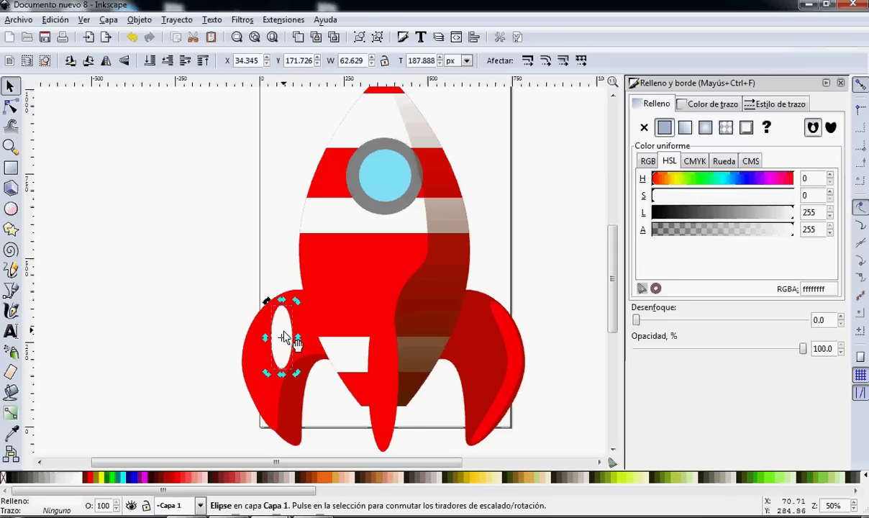
{"action": "mouse_move", "coordinate": [299, 305]}
{"action": "left_mouse_down"}
{"action": "mouse_move", "coordinate": [285, 323]}
{"action": "mouse_move", "coordinate": [269, 324]}
{"action": "left_mouse_up"}
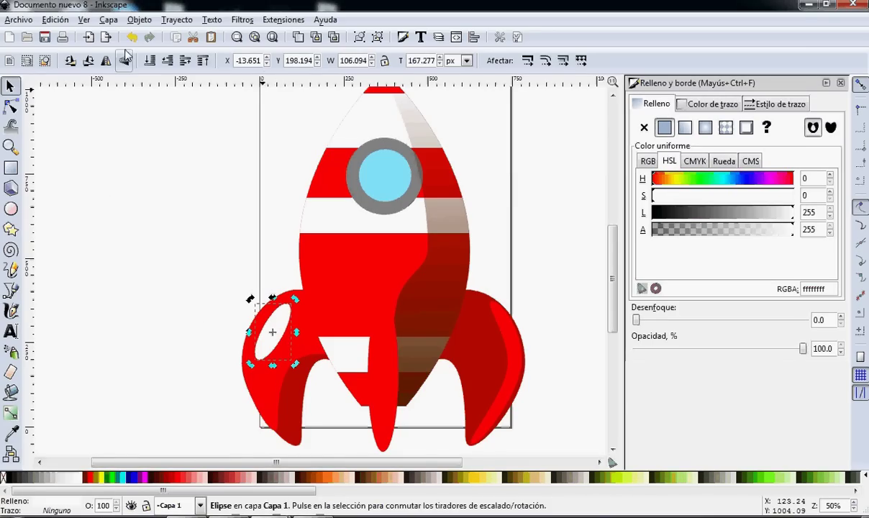
{"action": "left_click", "coordinate": [11, 413]}
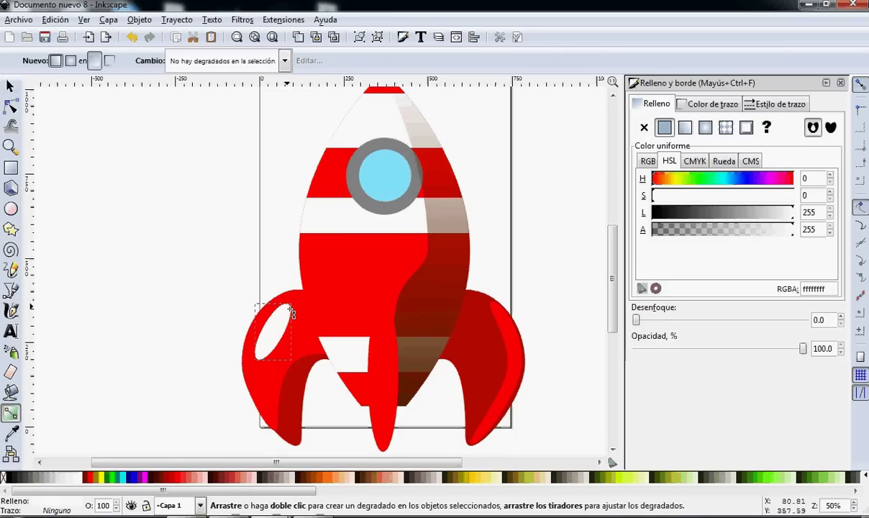
{"action": "left_click_drag", "start_coordinate": [287, 308], "coordinate": [256, 366]}
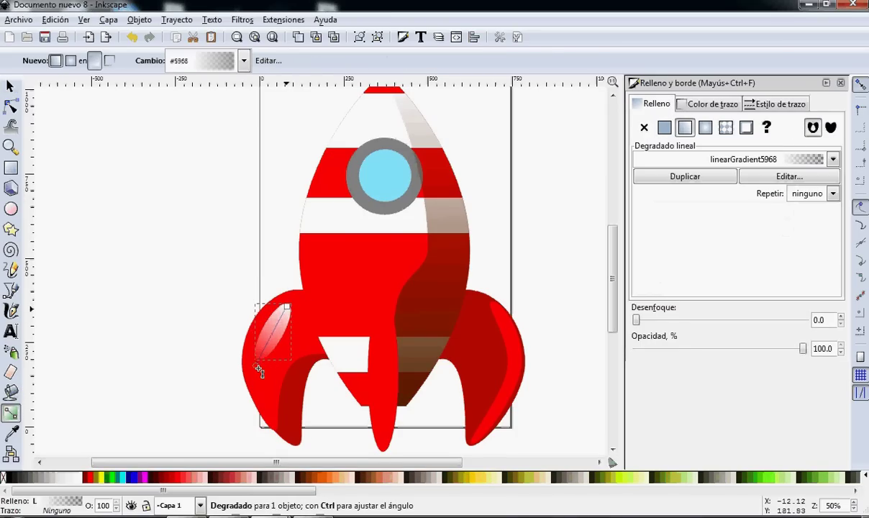
{"action": "key", "text": "Escape"}
{"action": "key", "text": "Escape"}
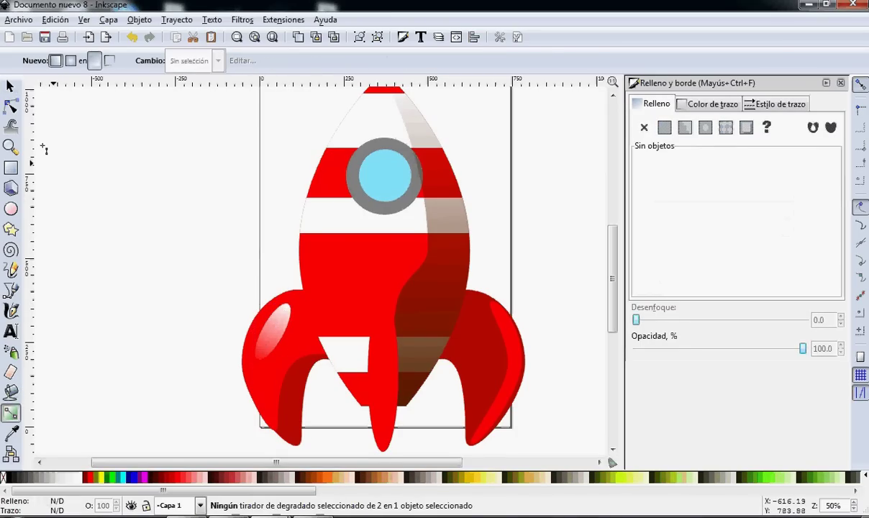
Draw a narrow white ellipse on the centre fin with a vertical white-to-transparent gradient.
{"action": "left_click", "coordinate": [11, 209]}
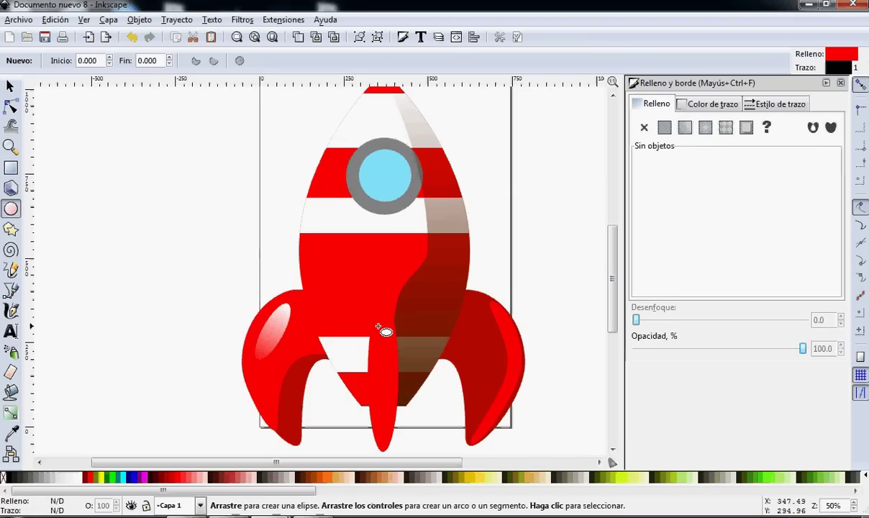
{"action": "left_click_drag", "start_coordinate": [378, 317], "coordinate": [394, 372]}
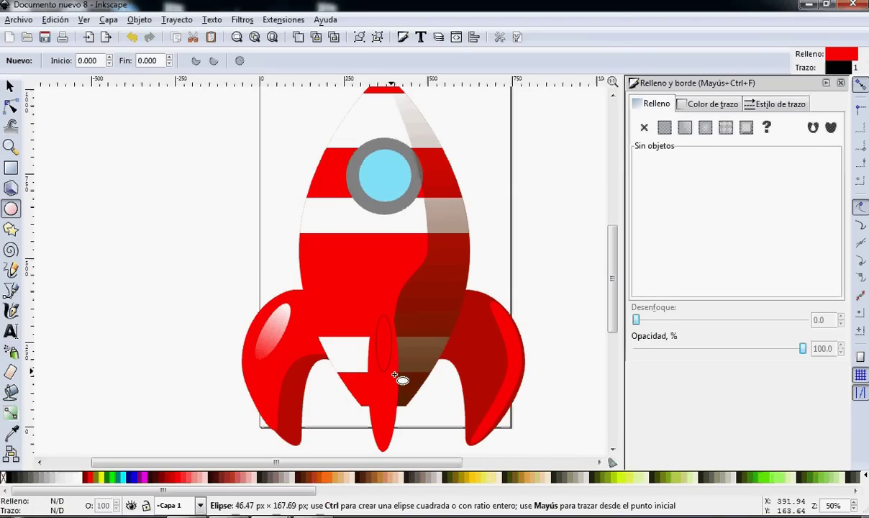
{"action": "left_click_drag", "start_coordinate": [394, 373], "coordinate": [394, 375]}
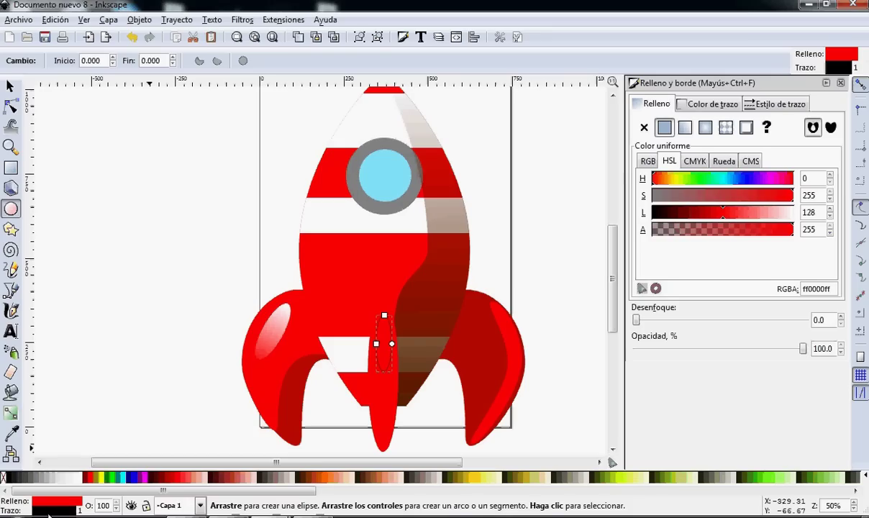
{"action": "left_click", "coordinate": [78, 477]}
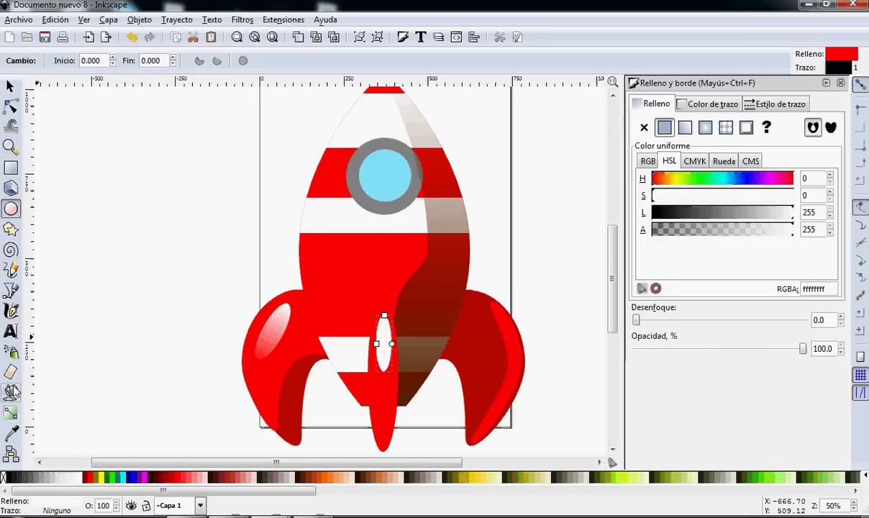
{"action": "left_click", "coordinate": [10, 416]}
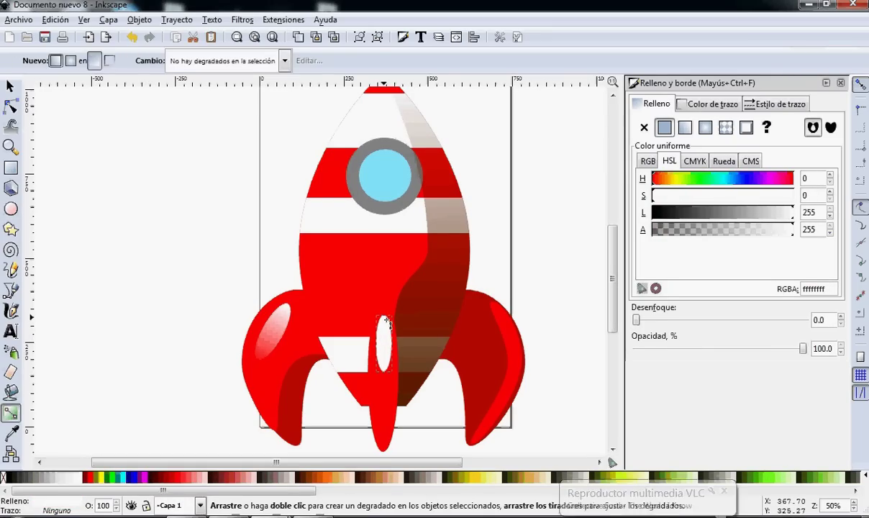
{"action": "left_click_drag", "start_coordinate": [385, 340], "coordinate": [386, 382]}
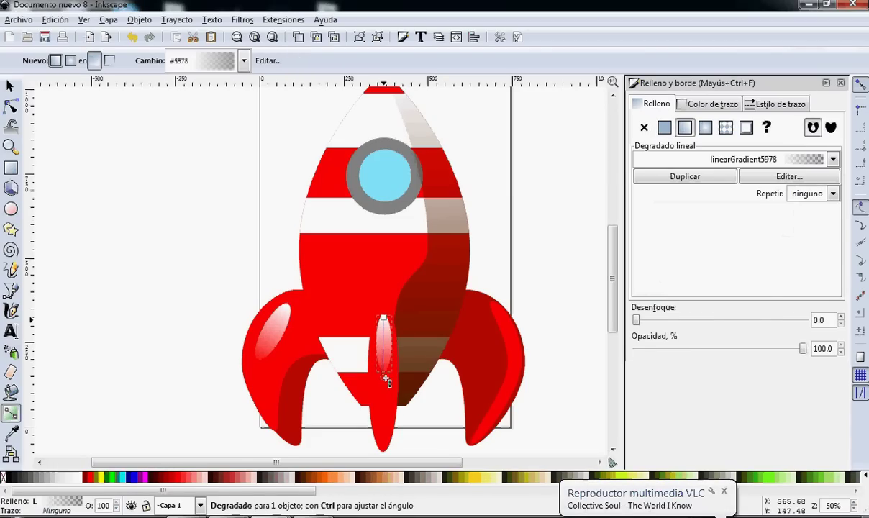
{"action": "left_click", "coordinate": [446, 409]}
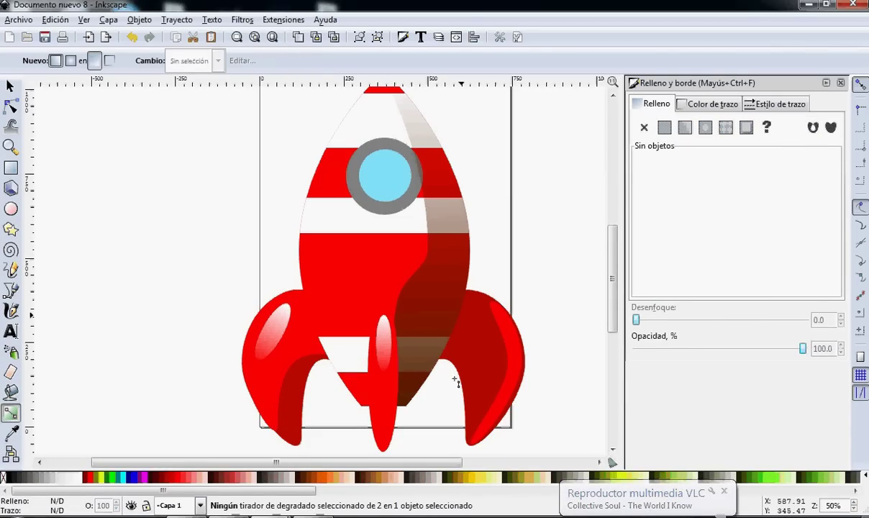
{"action": "scroll", "coordinate": [533, 375], "scroll_direction": "up", "scroll_amount": 1}
{"action": "scroll", "coordinate": [479, 375], "scroll_direction": "down", "scroll_amount": 2}
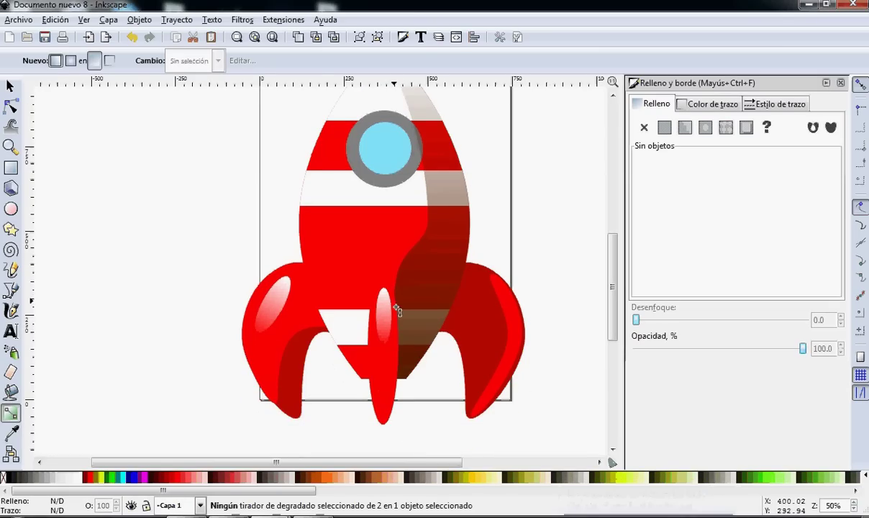
{"action": "scroll", "coordinate": [446, 421], "scroll_direction": "up", "scroll_amount": 4}
{"action": "scroll", "coordinate": [501, 402], "scroll_direction": "down", "scroll_amount": 2}
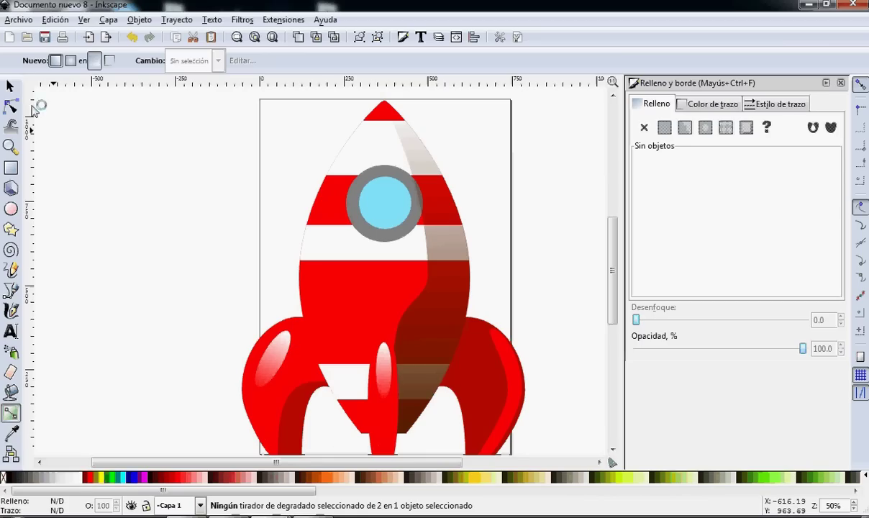
Move the red lens piece aside, pull its left node in to a thin crescent, and lay it on the rocket's right side.
{"action": "left_click", "coordinate": [11, 85]}
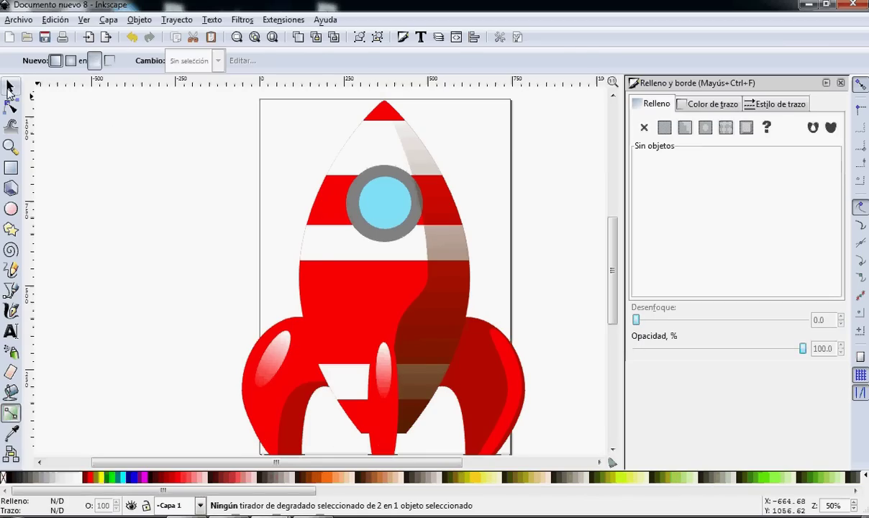
{"action": "left_click", "coordinate": [329, 211]}
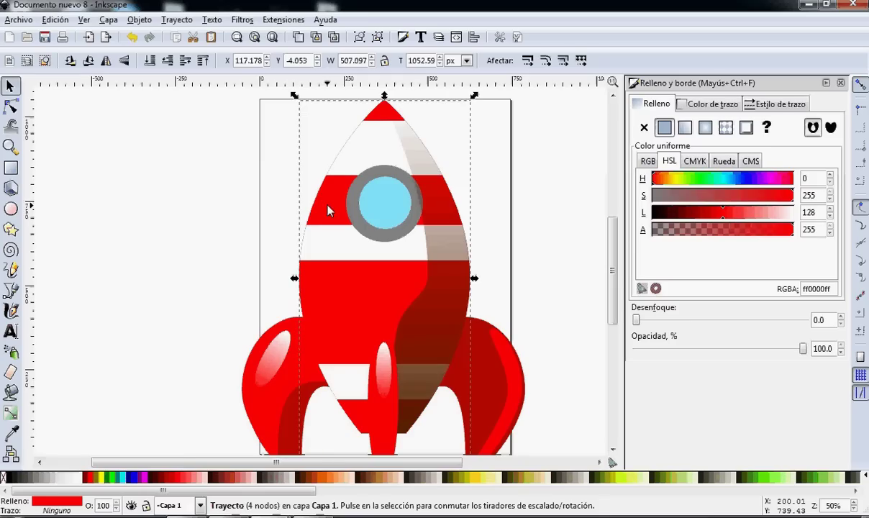
{"action": "left_click_drag", "start_coordinate": [330, 211], "coordinate": [85, 216]}
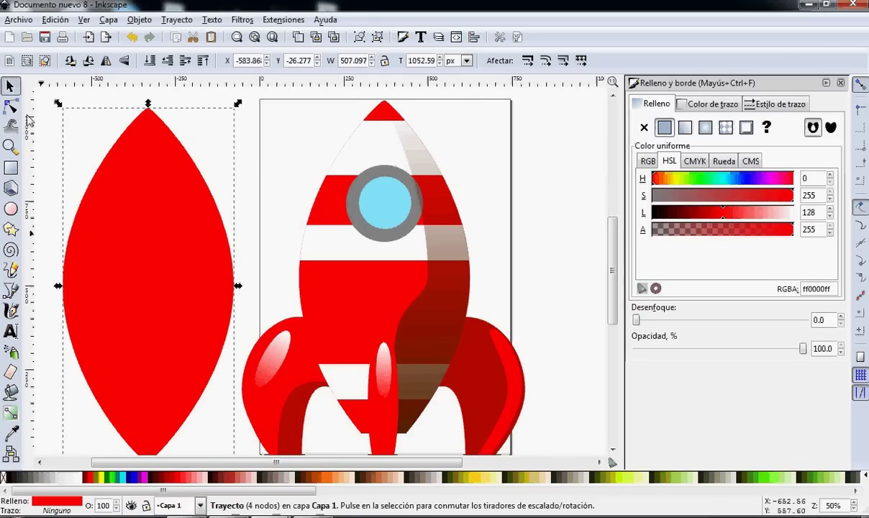
{"action": "left_click", "coordinate": [11, 106]}
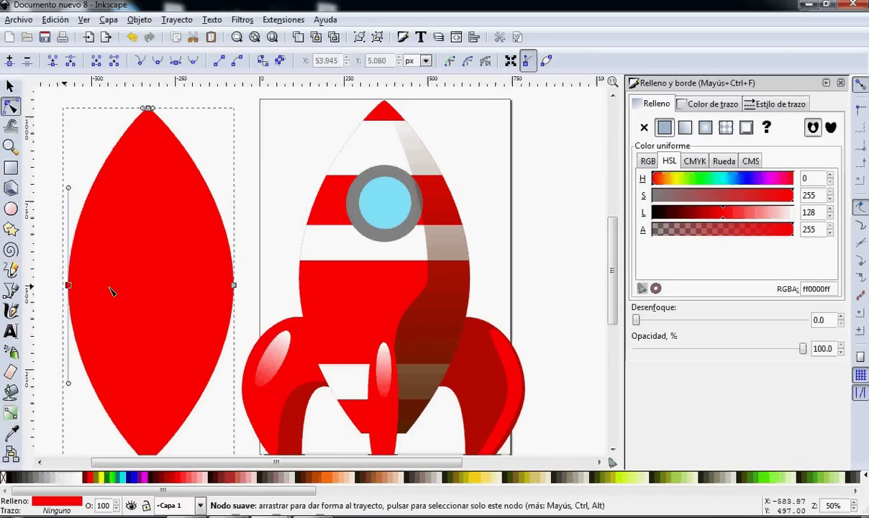
{"action": "left_click_drag", "start_coordinate": [65, 286], "coordinate": [218, 284]}
{"action": "left_click", "coordinate": [11, 87]}
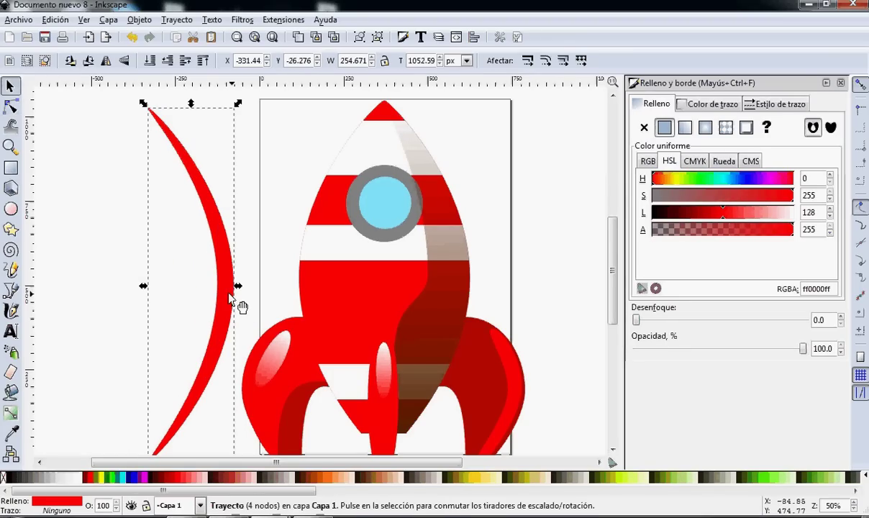
{"action": "left_click_drag", "start_coordinate": [227, 295], "coordinate": [463, 289]}
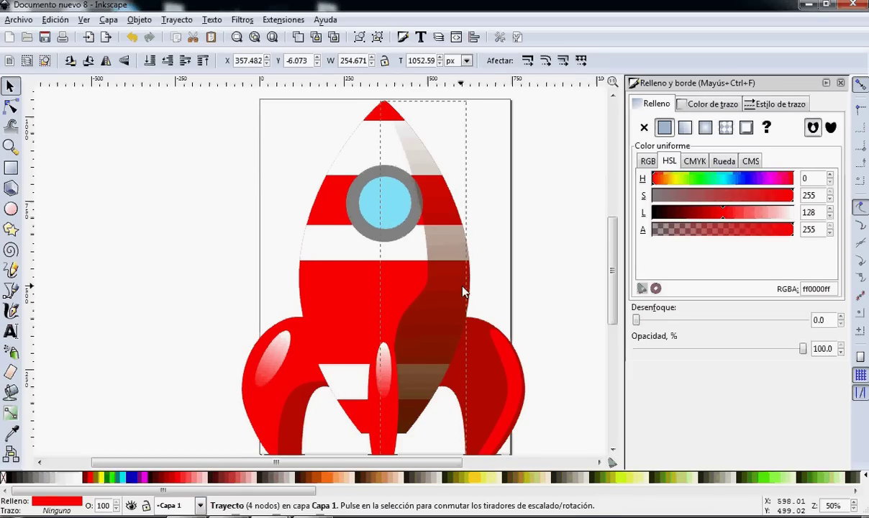
Fill the right-side crescent with white, then select the white curved stripe.
{"action": "left_click", "coordinate": [80, 478]}
{"action": "scroll", "coordinate": [435, 443], "scroll_direction": "down", "scroll_amount": 2}
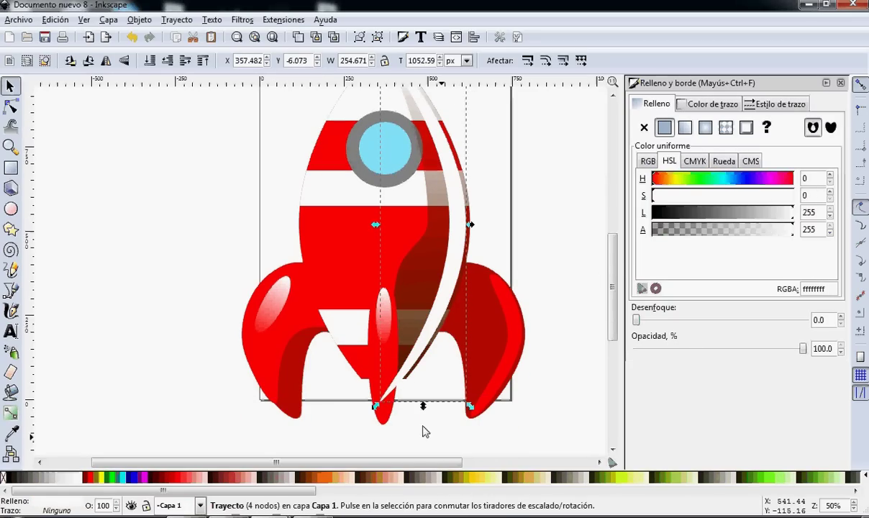
{"action": "left_click", "coordinate": [390, 323]}
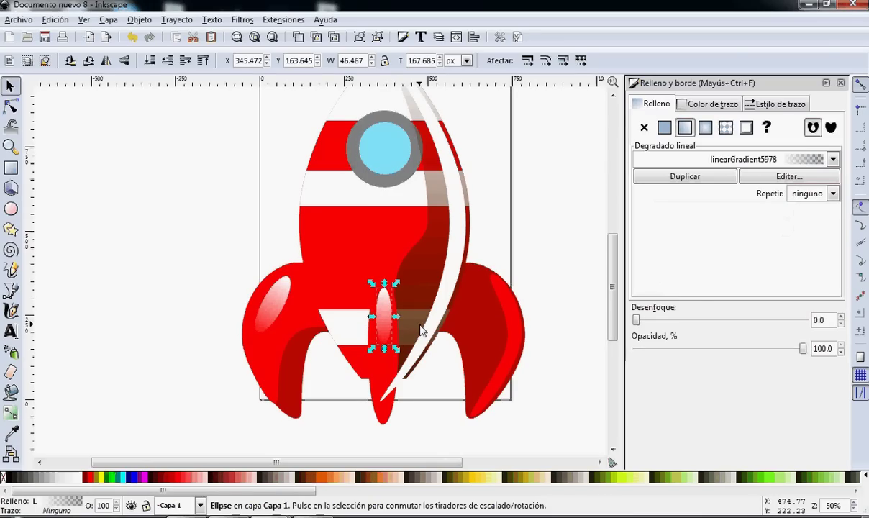
{"action": "left_click", "coordinate": [385, 392]}
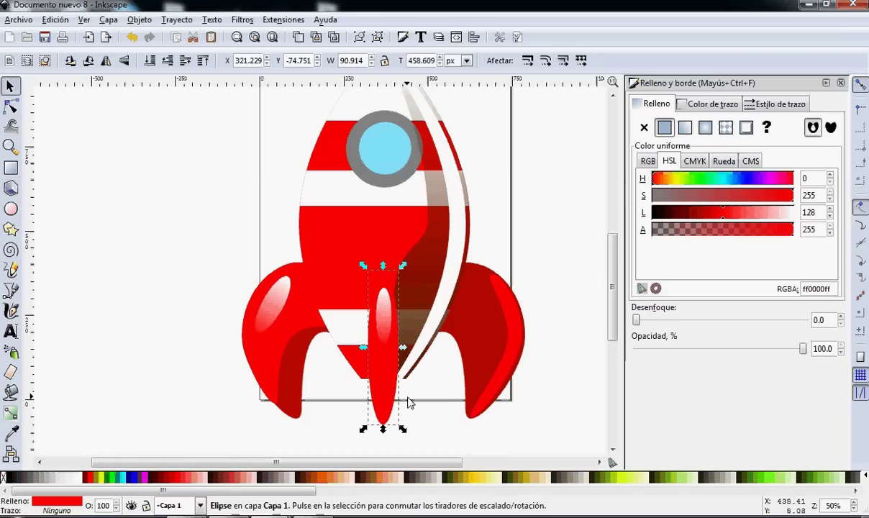
{"action": "left_click", "coordinate": [454, 398]}
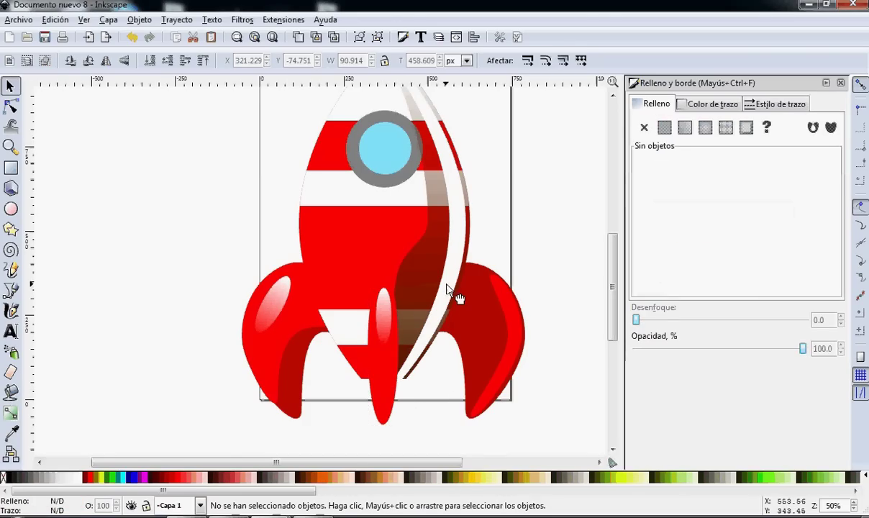
{"action": "left_click", "coordinate": [447, 286]}
Apply a linear gradient to the white stripe, running from the rocket's base up to its tip.
{"action": "key", "text": "g"}
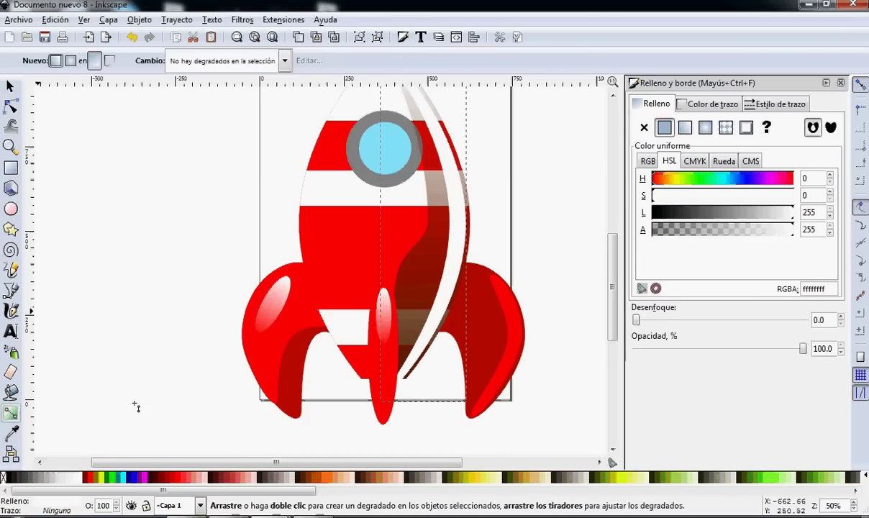
{"action": "scroll", "coordinate": [461, 367], "scroll_direction": "up", "scroll_amount": 2}
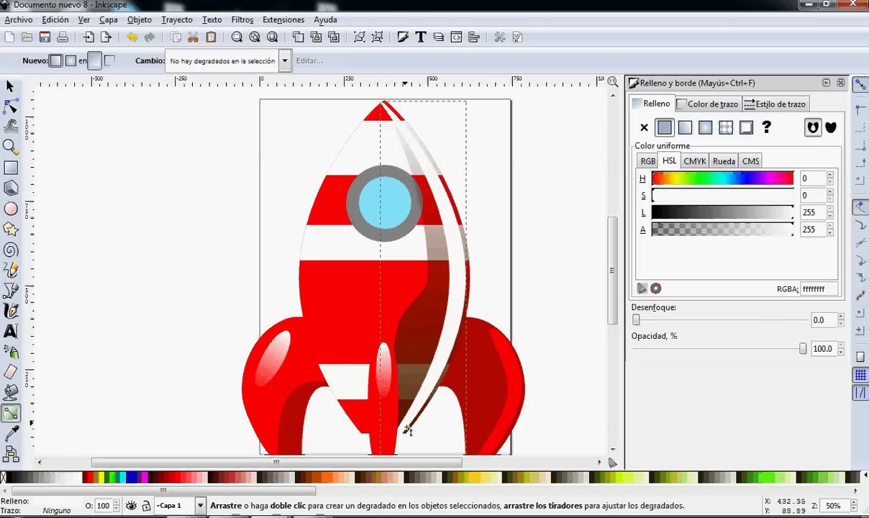
{"action": "left_click_drag", "start_coordinate": [405, 430], "coordinate": [397, 113]}
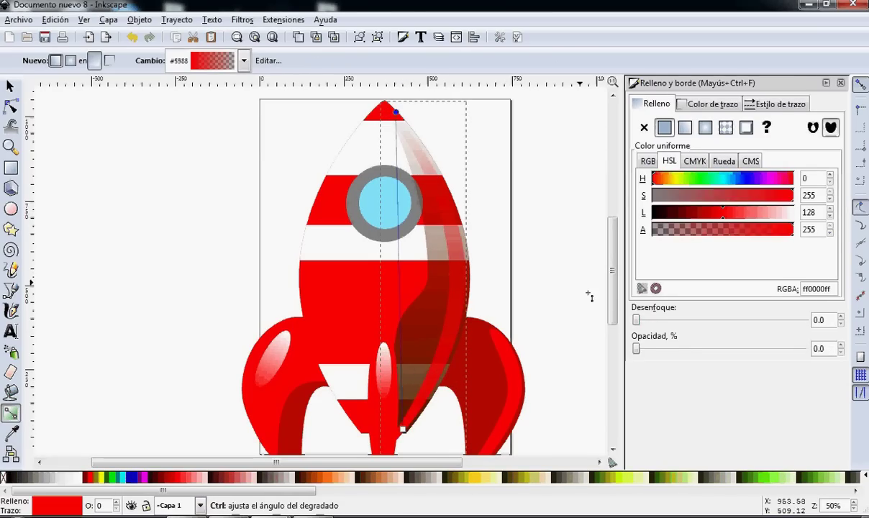
{"action": "left_click", "coordinate": [477, 359]}
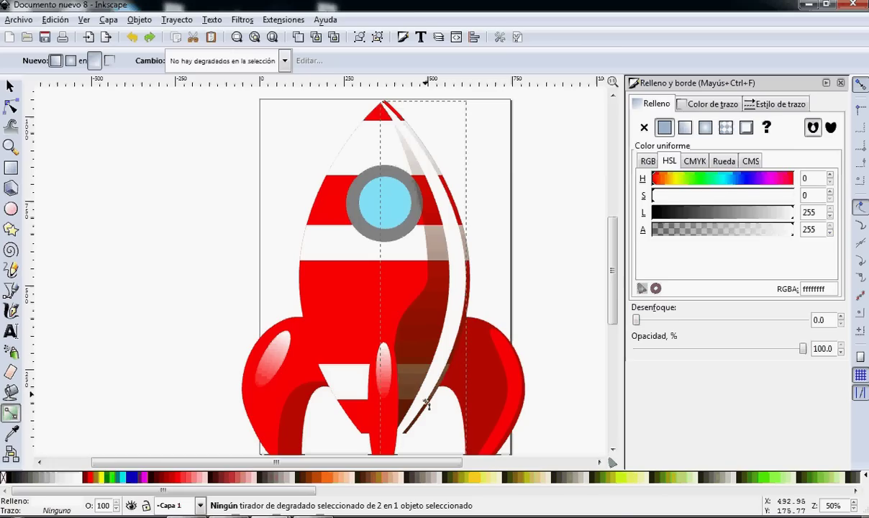
{"action": "left_click_drag", "start_coordinate": [422, 400], "coordinate": [419, 159]}
{"action": "left_click_drag", "start_coordinate": [426, 199], "coordinate": [386, 103]}
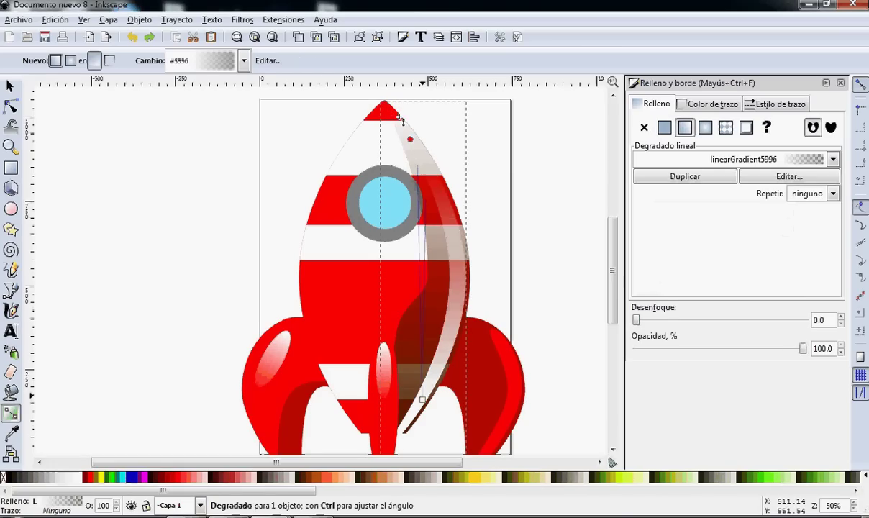
{"action": "left_click_drag", "start_coordinate": [422, 400], "coordinate": [404, 433]}
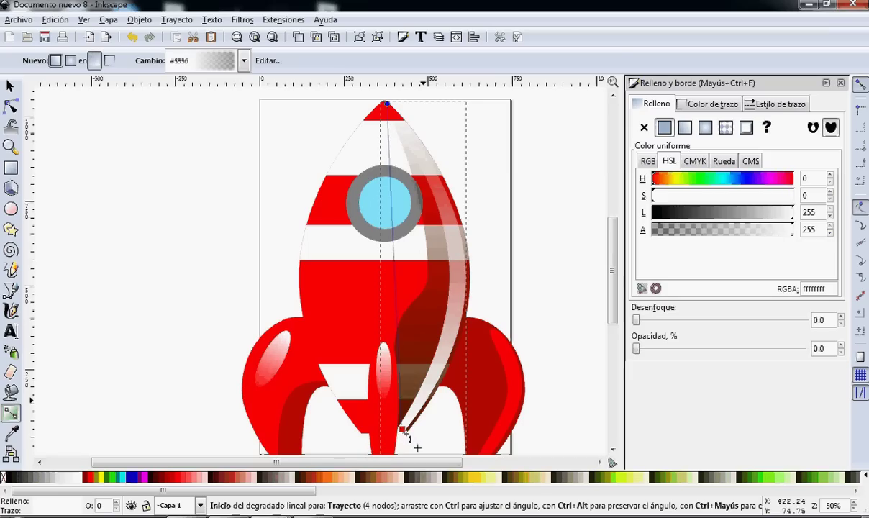
{"action": "key", "text": "Escape"}
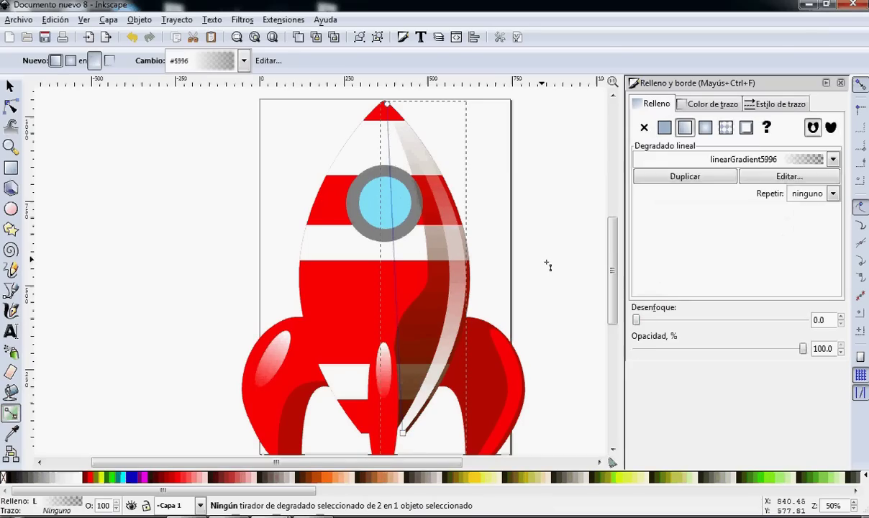
{"action": "key", "text": "Escape"}
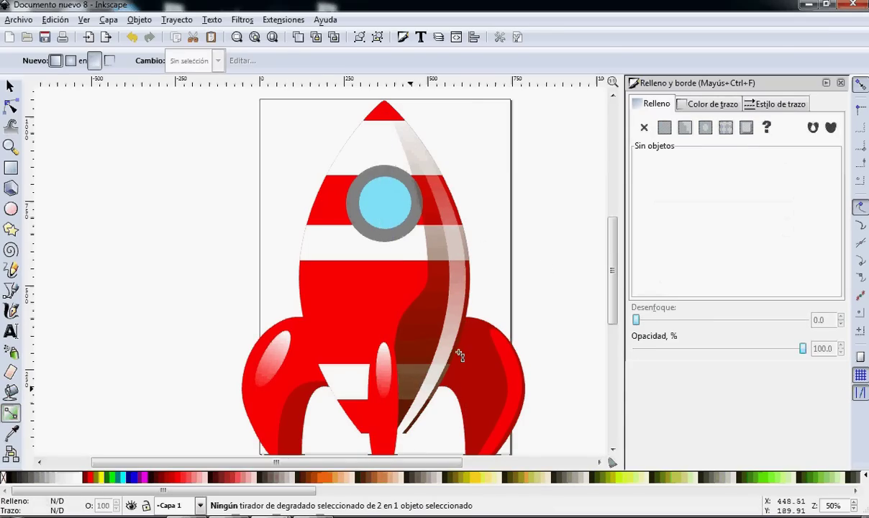
Reshape a copy of the red body into a thin crescent and place it on the rocket's left edge.
{"action": "key", "text": "s"}
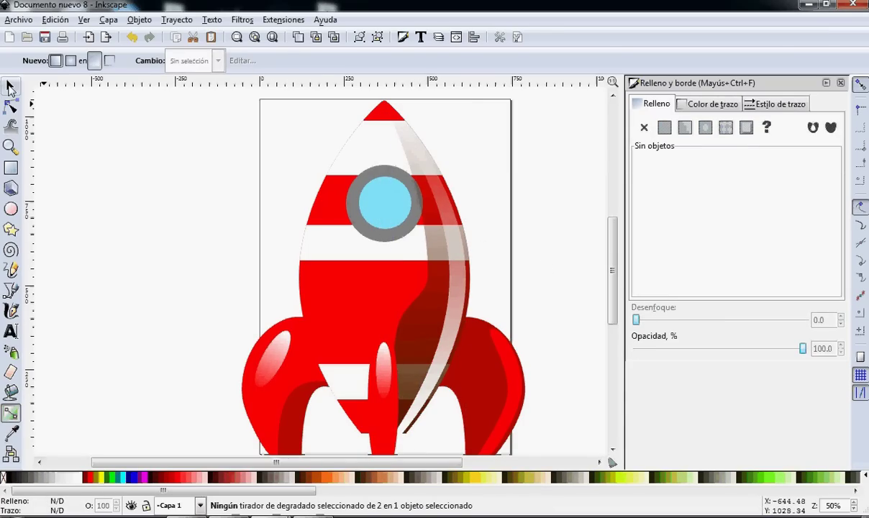
{"action": "left_click", "coordinate": [323, 197]}
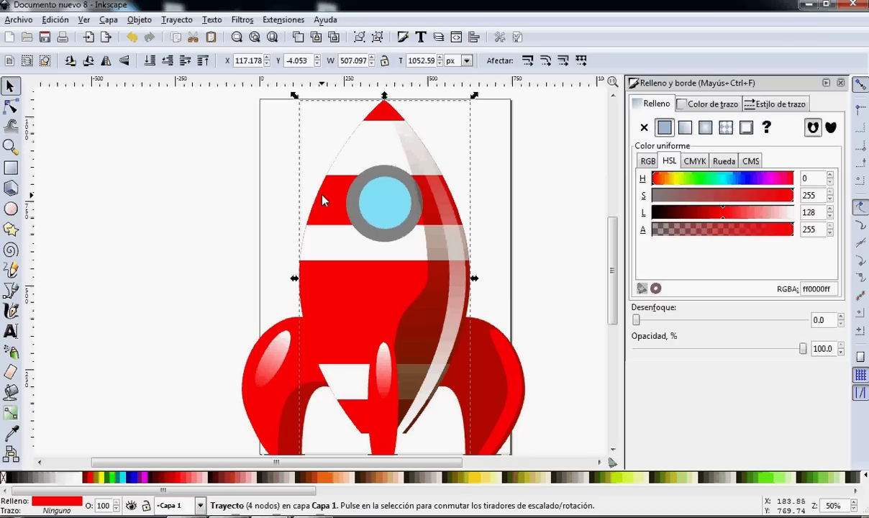
{"action": "left_click_drag", "start_coordinate": [322, 200], "coordinate": [46, 305]}
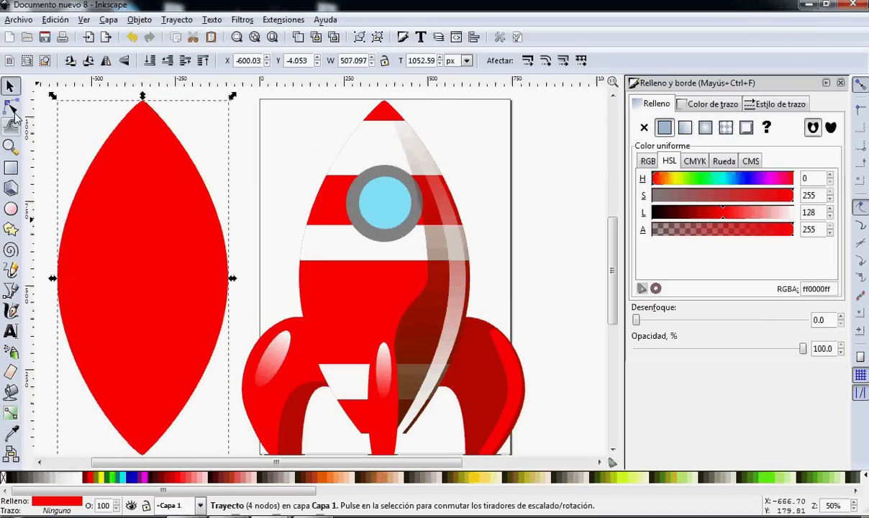
{"action": "left_click", "coordinate": [10, 108]}
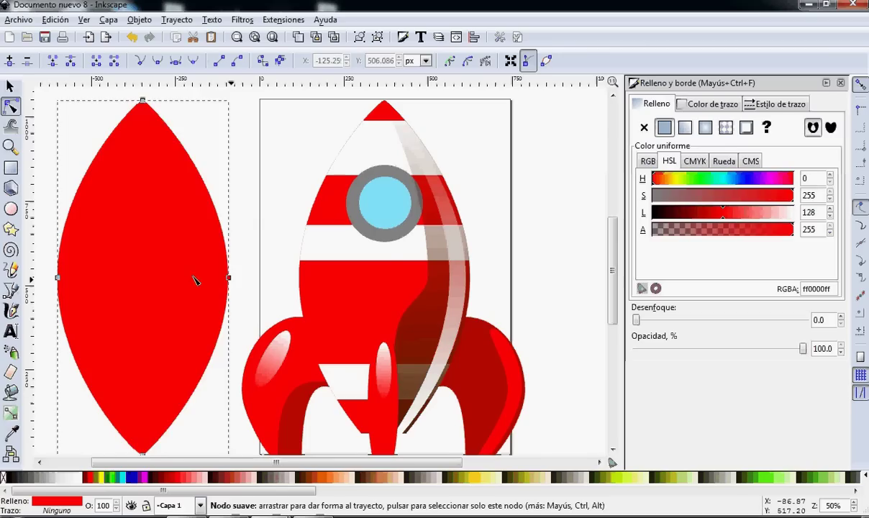
{"action": "left_click_drag", "start_coordinate": [228, 277], "coordinate": [69, 273]}
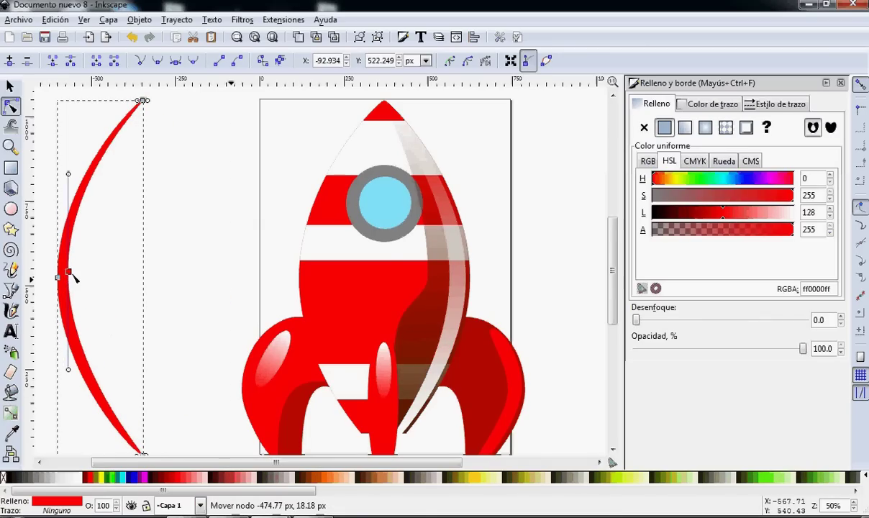
{"action": "key", "text": "s"}
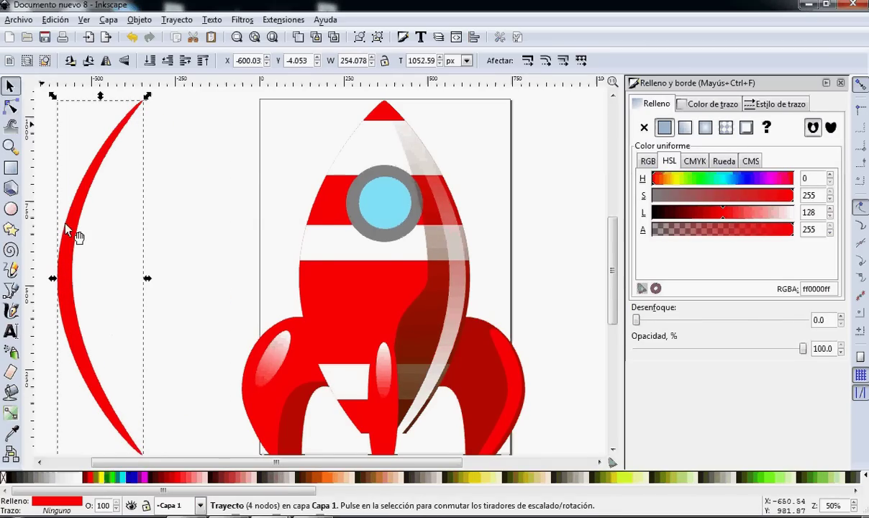
{"action": "mouse_move", "coordinate": [66, 229]}
{"action": "left_mouse_down"}
{"action": "mouse_move", "coordinate": [328, 295]}
{"action": "mouse_move", "coordinate": [309, 296]}
{"action": "left_mouse_up"}
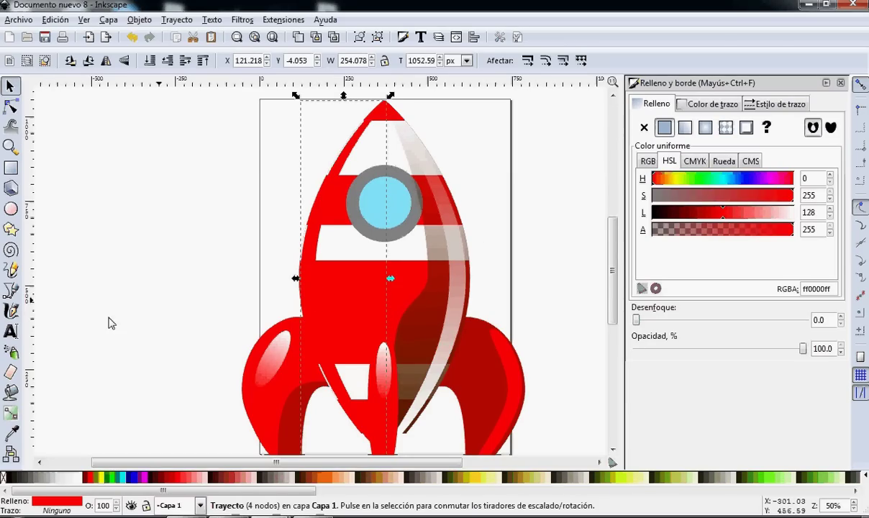
Fill the left crescent white with a linear gradient fading from the nose downward.
{"action": "left_click", "coordinate": [76, 477]}
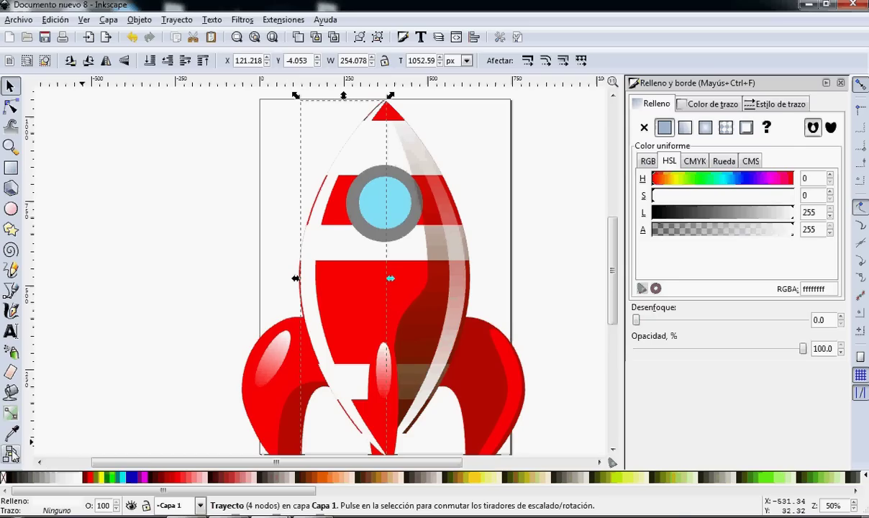
{"action": "left_click", "coordinate": [10, 413]}
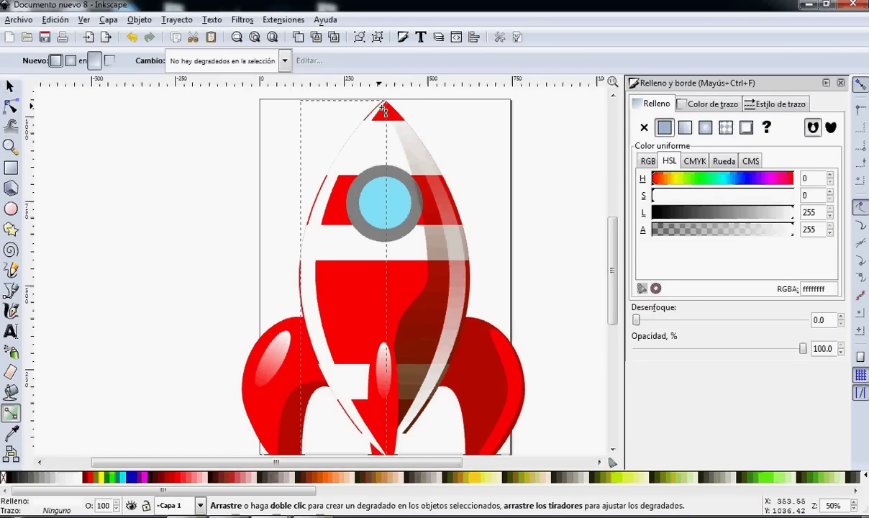
{"action": "left_click_drag", "start_coordinate": [384, 108], "coordinate": [346, 414]}
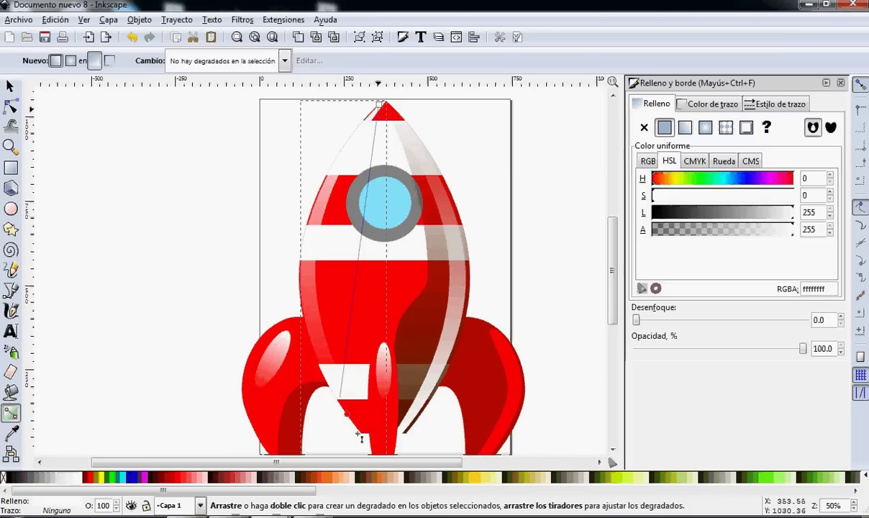
{"action": "left_click_drag", "start_coordinate": [360, 435], "coordinate": [364, 448]}
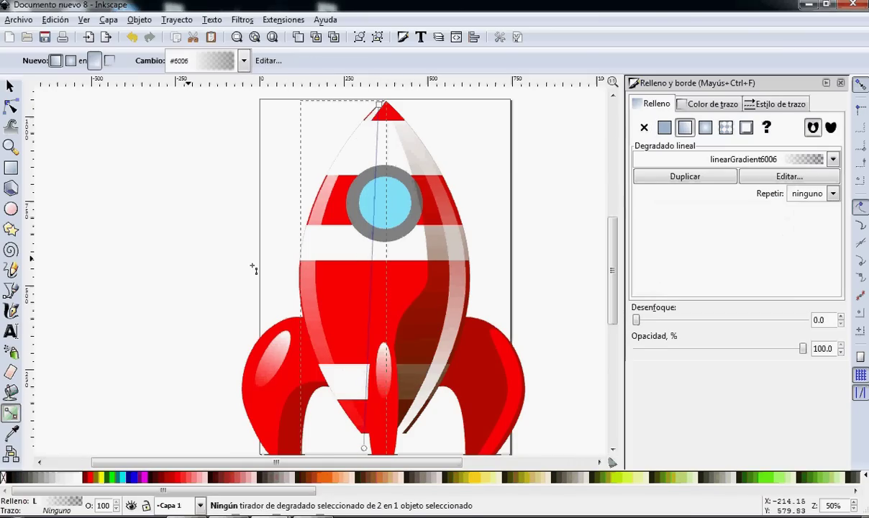
{"action": "scroll", "coordinate": [253, 269], "scroll_direction": "up", "scroll_amount": 3}
{"action": "key", "text": "Escape"}
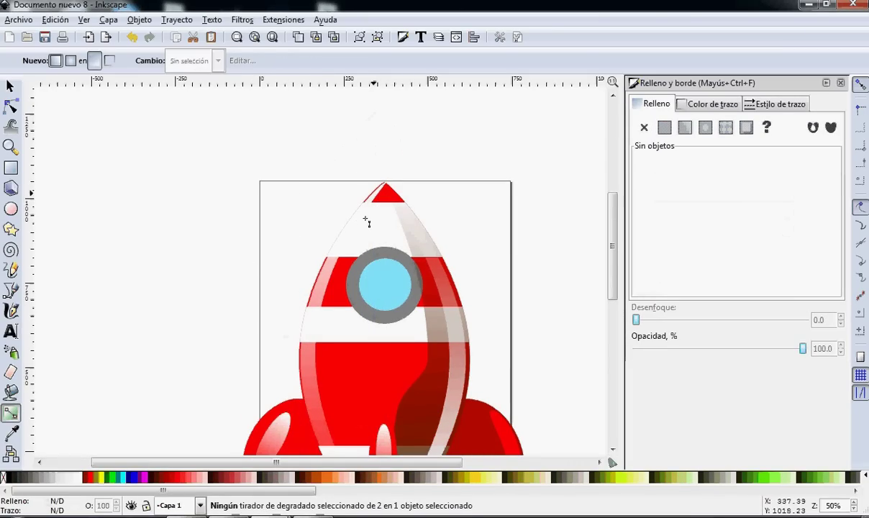
Zoom to 140% on the porthole, centre it, and select the light-blue glass circle.
{"action": "scroll", "coordinate": [270, 297], "scroll_direction": "down", "scroll_amount": 2}
{"action": "scroll", "coordinate": [290, 302], "scroll_direction": "down", "scroll_amount": 2}
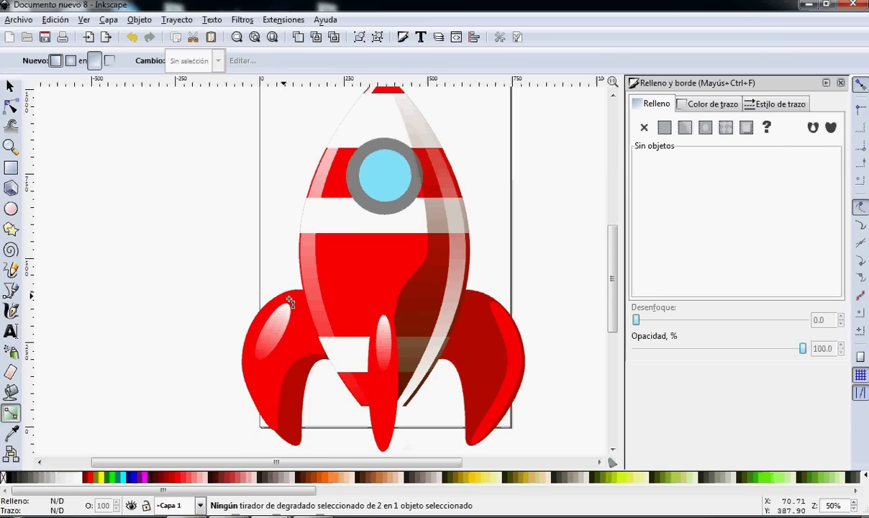
{"action": "scroll", "coordinate": [290, 302], "scroll_direction": "up", "scroll_amount": 2}
{"action": "scroll", "coordinate": [290, 302], "scroll_direction": "down", "scroll_amount": 2}
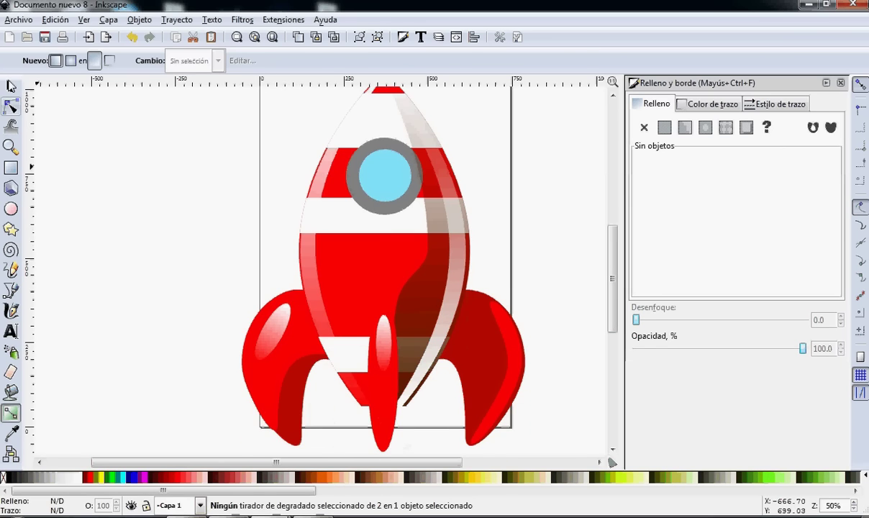
{"action": "left_click", "coordinate": [11, 86]}
{"action": "scroll", "coordinate": [490, 320], "scroll_direction": "up", "scroll_amount": 1}
{"action": "scroll", "coordinate": [490, 320], "scroll_direction": "up", "scroll_amount": 2}
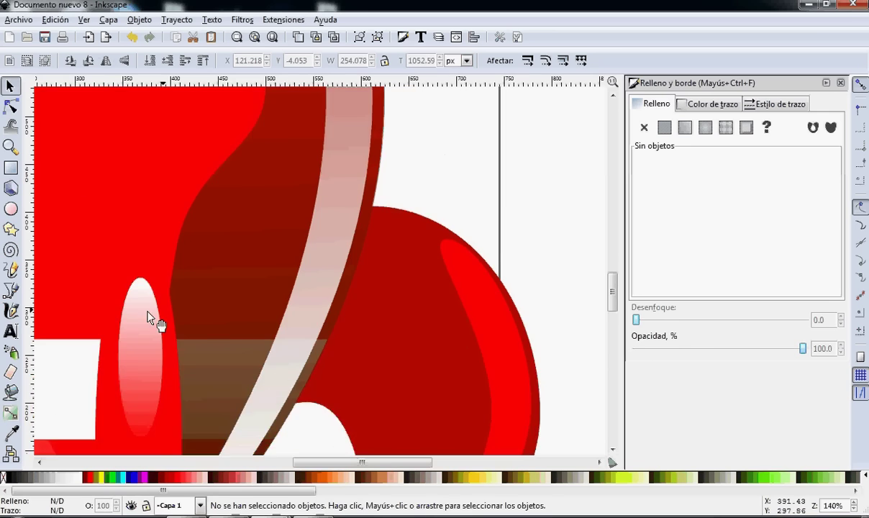
{"action": "scroll", "coordinate": [186, 341], "scroll_direction": "up", "scroll_amount": 5}
{"action": "scroll", "coordinate": [186, 341], "scroll_direction": "up", "scroll_amount": 3}
{"action": "left_click_drag", "start_coordinate": [388, 466], "coordinate": [320, 466]}
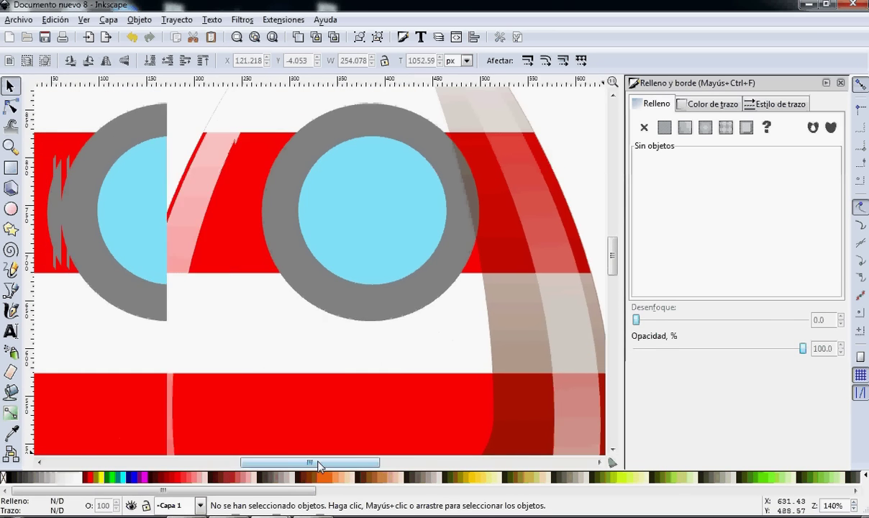
{"action": "scroll", "coordinate": [355, 462], "scroll_direction": "right", "scroll_amount": 2}
{"action": "scroll", "coordinate": [374, 436], "scroll_direction": "up", "scroll_amount": 2}
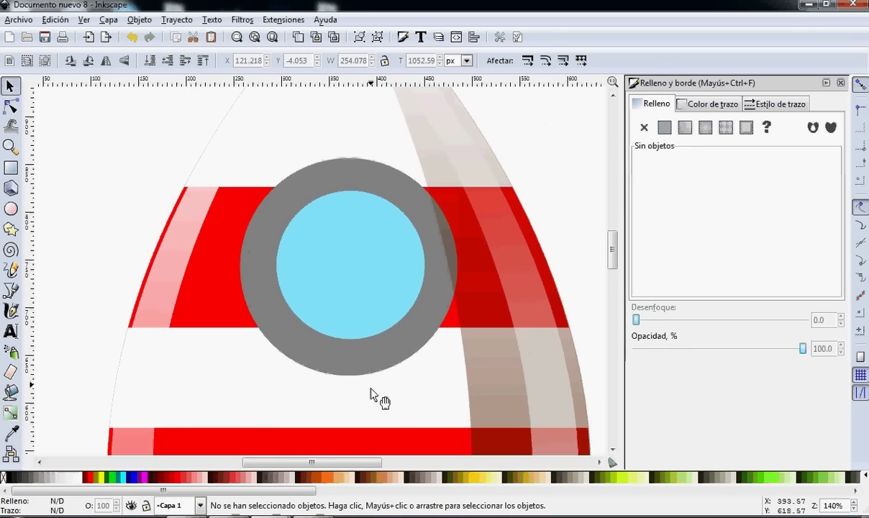
{"action": "left_click", "coordinate": [361, 265]}
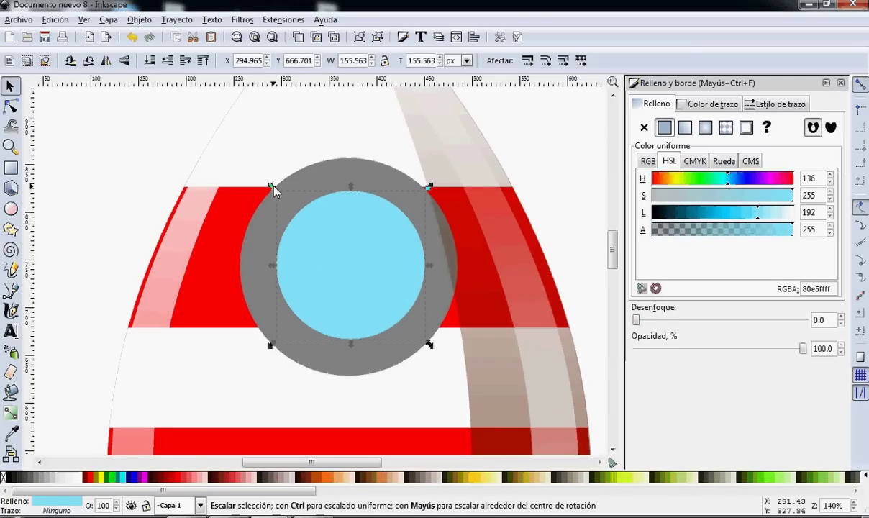
{"action": "left_click", "coordinate": [361, 267]}
{"action": "left_click", "coordinate": [255, 269]}
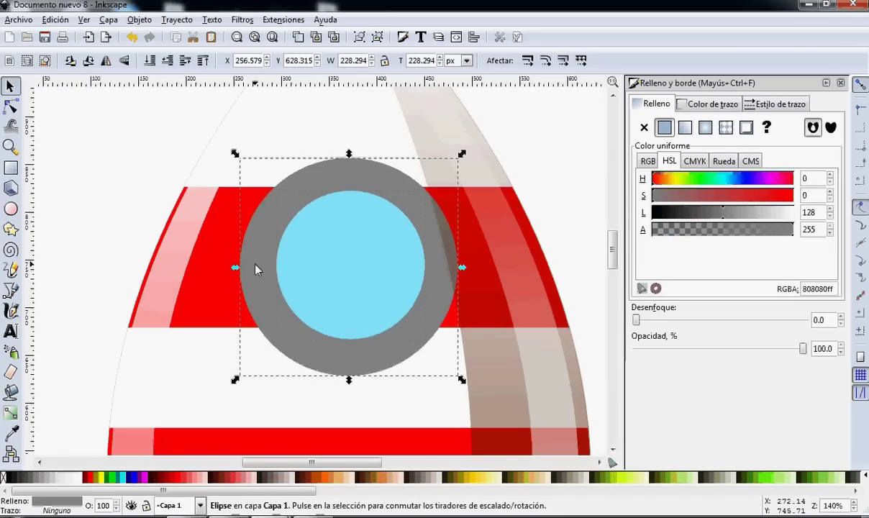
{"action": "left_click", "coordinate": [258, 271]}
{"action": "left_click", "coordinate": [121, 205]}
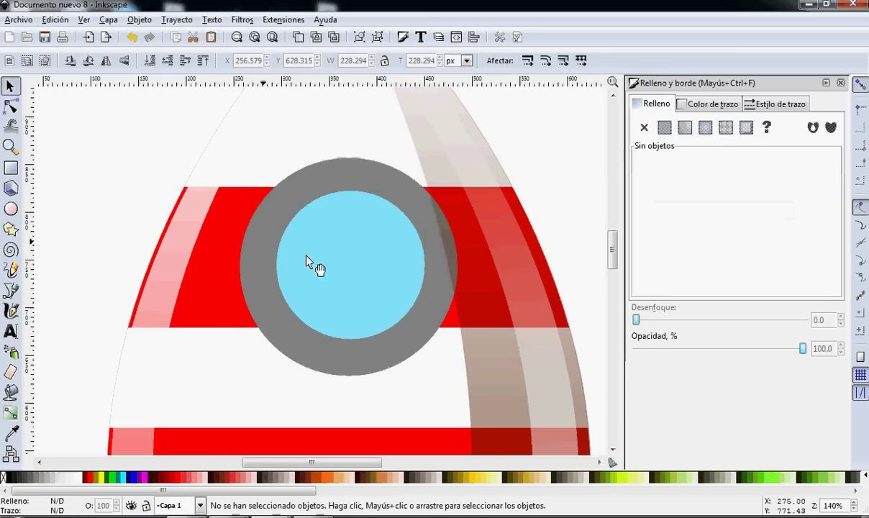
{"action": "left_click", "coordinate": [353, 266]}
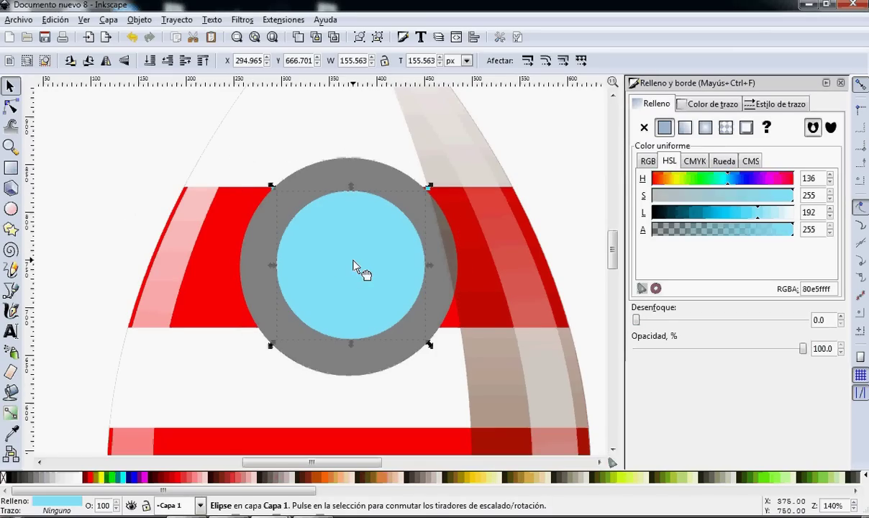
{"action": "left_click", "coordinate": [352, 266]}
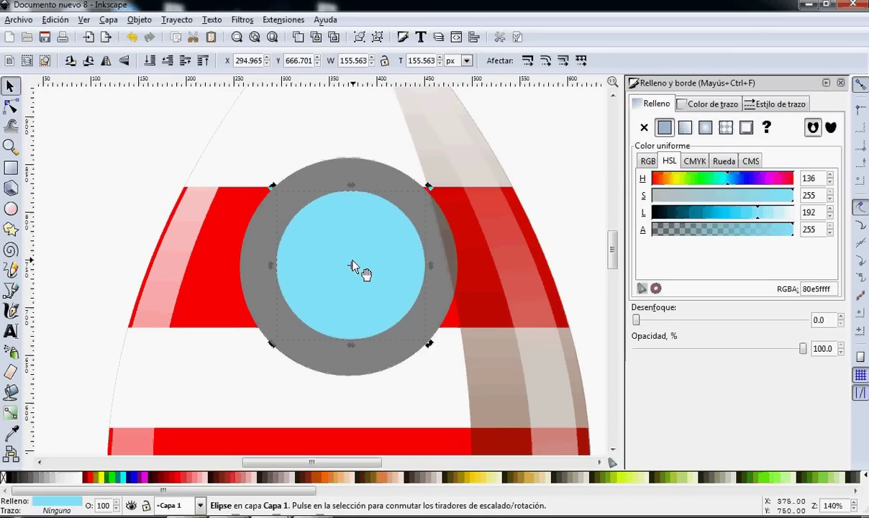
{"action": "left_click", "coordinate": [121, 175]}
{"action": "left_click", "coordinate": [273, 252]}
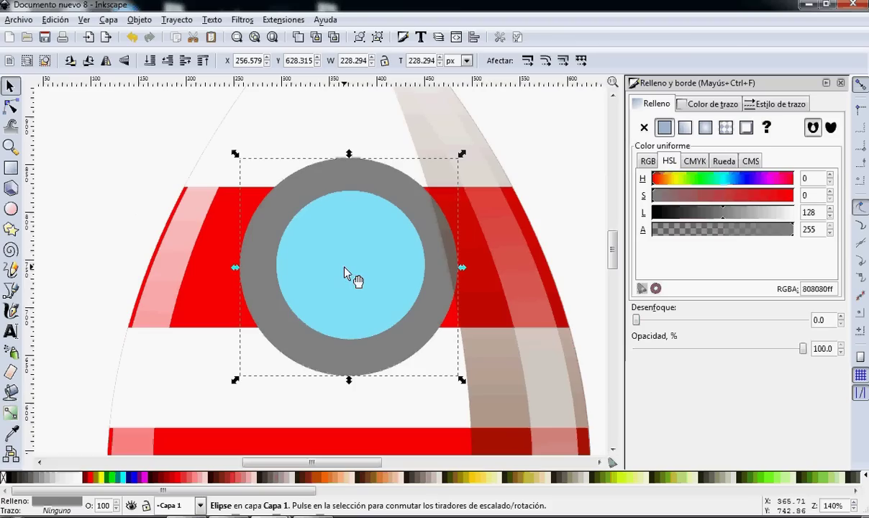
Subtract the blue circle from the grey circle with Path > Difference (Trayecto > Diferencia), then select the ring.
{"action": "left_click", "coordinate": [343, 274], "text": "shift"}
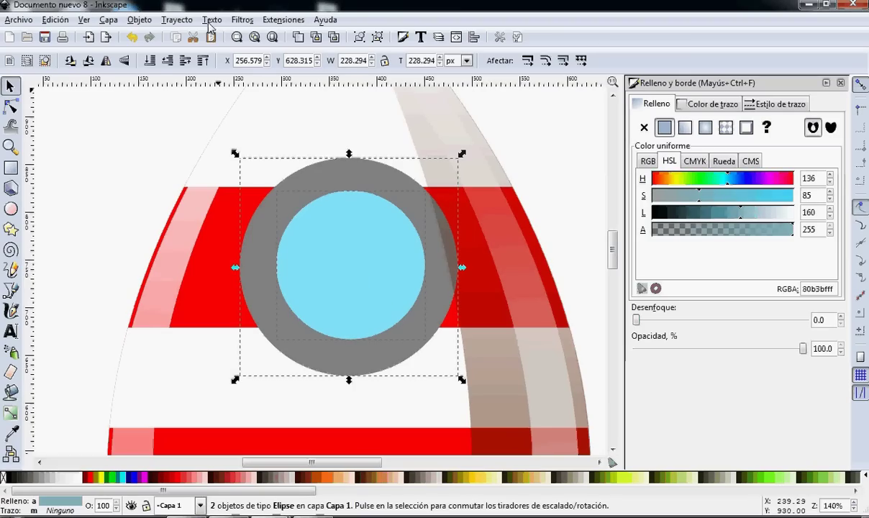
{"action": "left_click", "coordinate": [176, 20]}
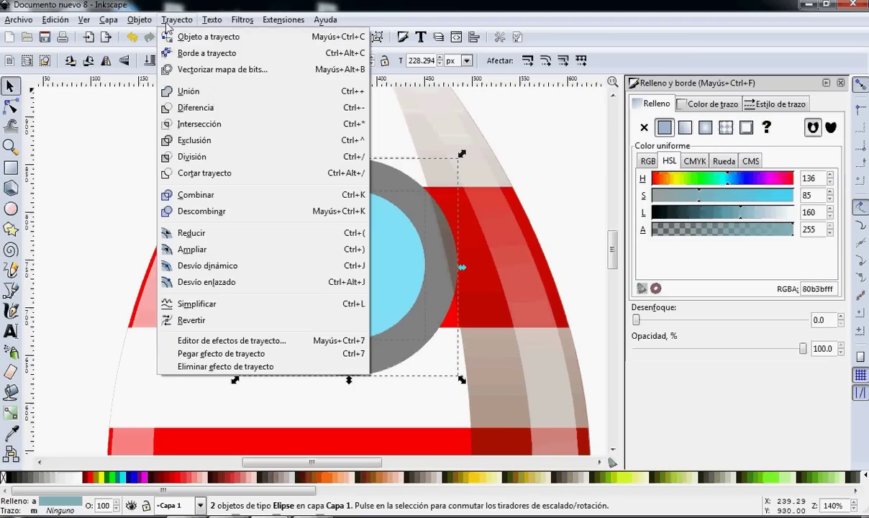
{"action": "left_click", "coordinate": [210, 109]}
{"action": "left_click", "coordinate": [104, 214]}
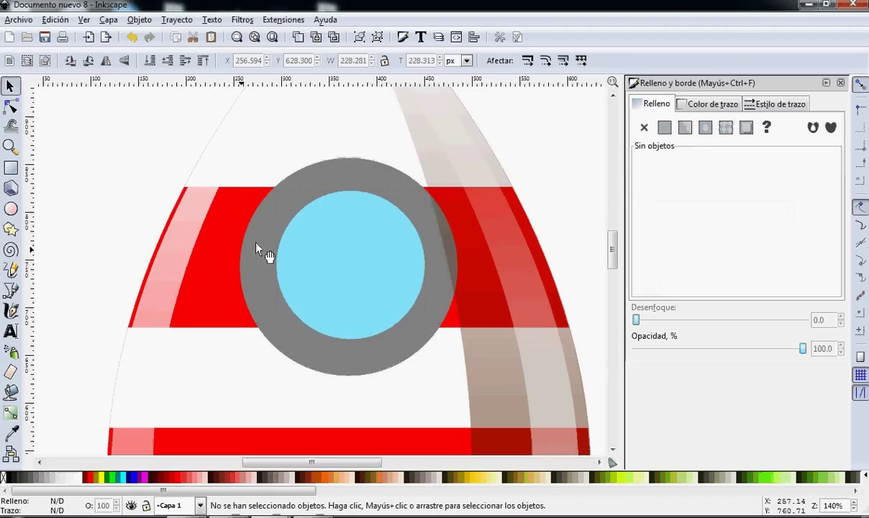
{"action": "left_click", "coordinate": [260, 250]}
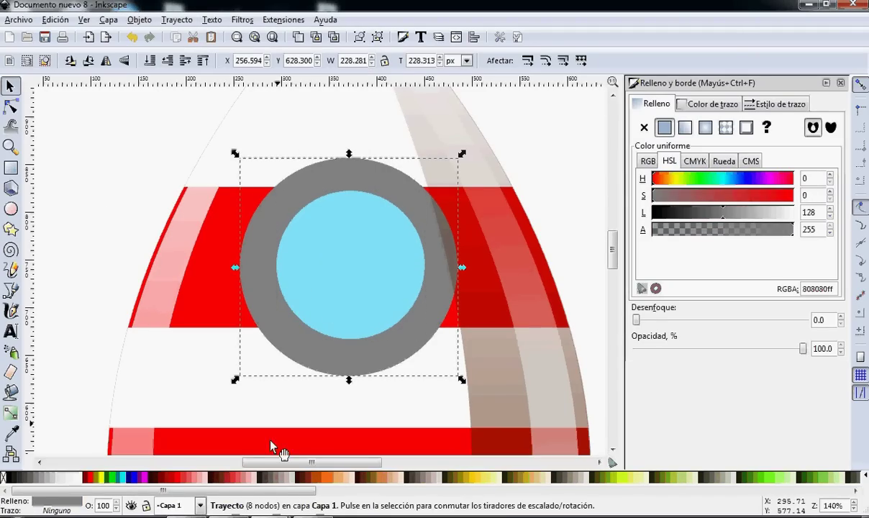
Fill the ring 20% Gray, shrink the blue glass, and shrink the ring to about 93%, recentred.
{"action": "left_click", "coordinate": [62, 479]}
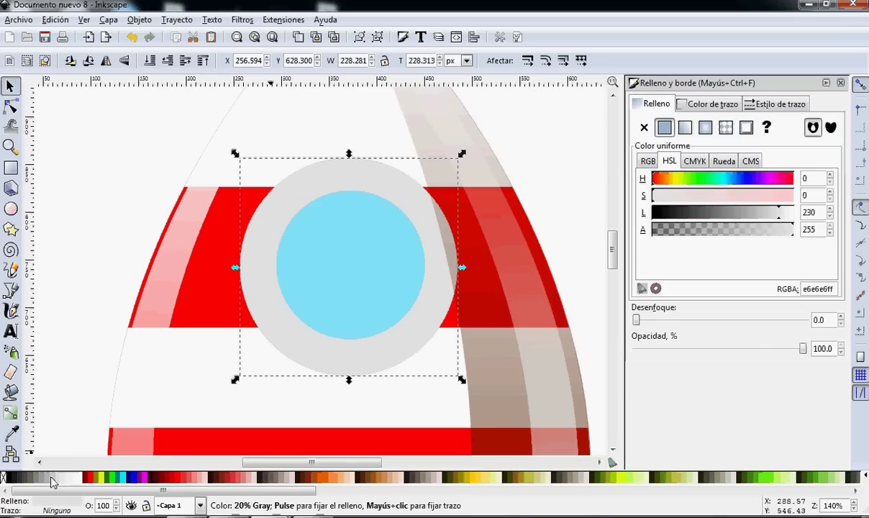
{"action": "left_click", "coordinate": [52, 479]}
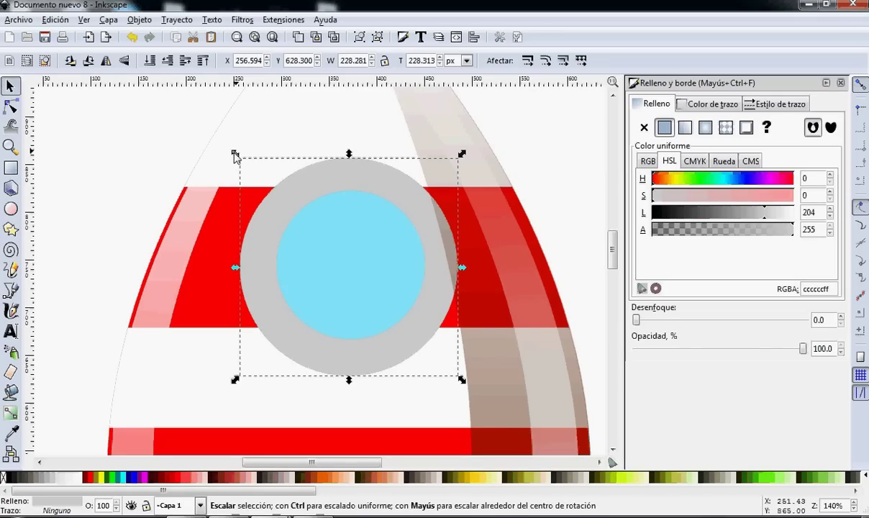
{"action": "left_click", "coordinate": [354, 262]}
{"action": "left_click", "coordinate": [334, 238]}
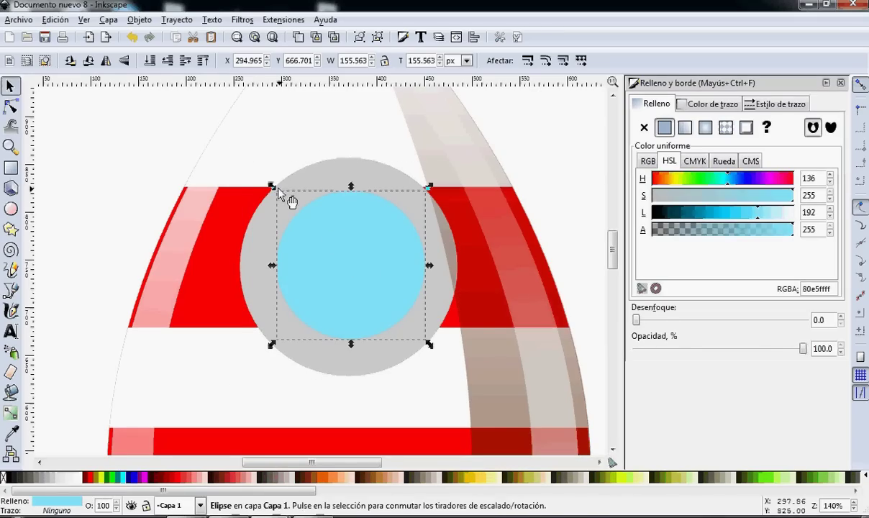
{"action": "left_click_drag", "start_coordinate": [272, 187], "coordinate": [293, 202]}
{"action": "left_click", "coordinate": [293, 191]}
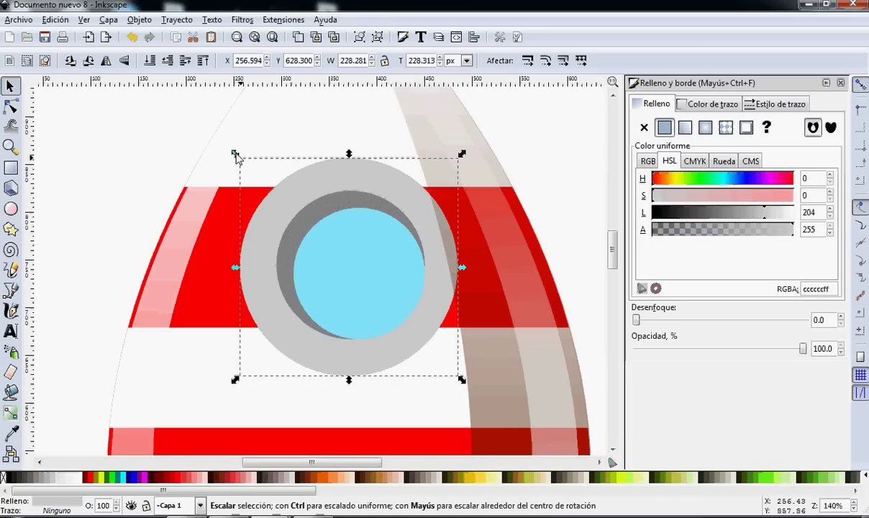
{"action": "left_click_drag", "start_coordinate": [235, 154], "coordinate": [251, 167]}
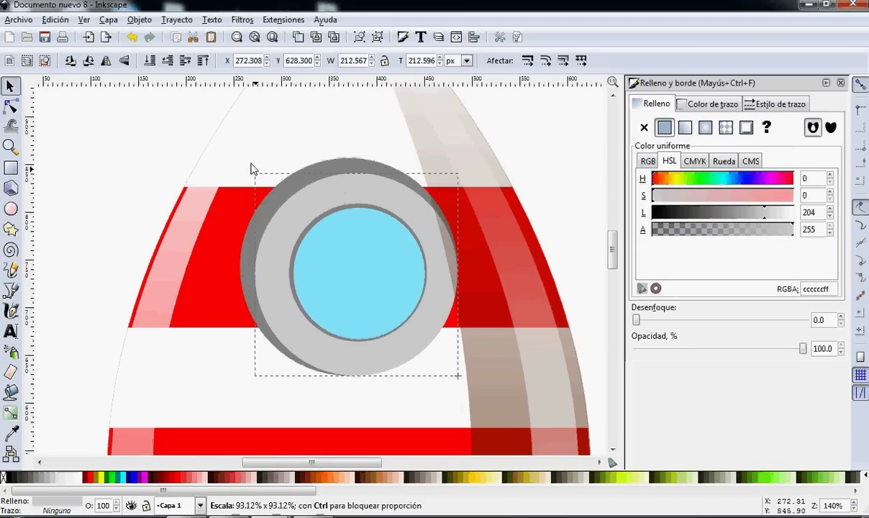
{"action": "left_click_drag", "start_coordinate": [250, 167], "coordinate": [251, 168]}
{"action": "left_click_drag", "start_coordinate": [306, 207], "coordinate": [288, 199]}
Slightly enlarge the blue glass circle inside the ring.
{"action": "left_click", "coordinate": [354, 243]}
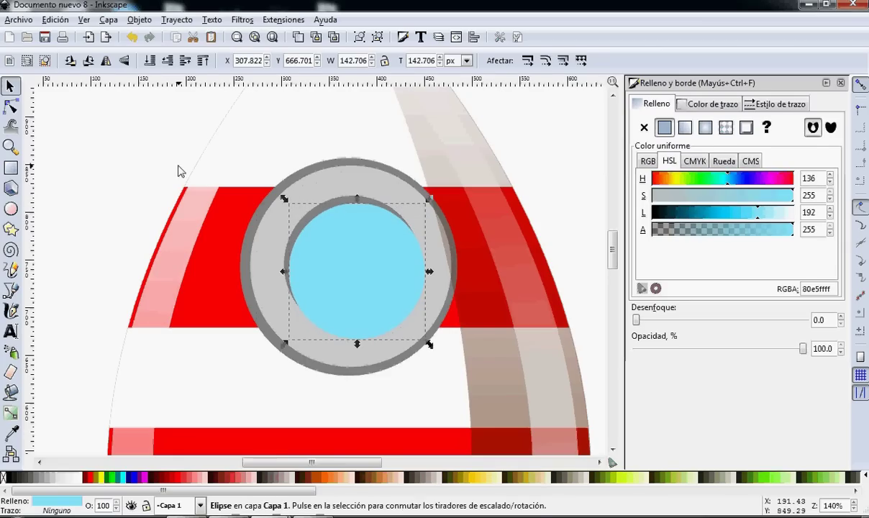
{"action": "left_click", "coordinate": [132, 170]}
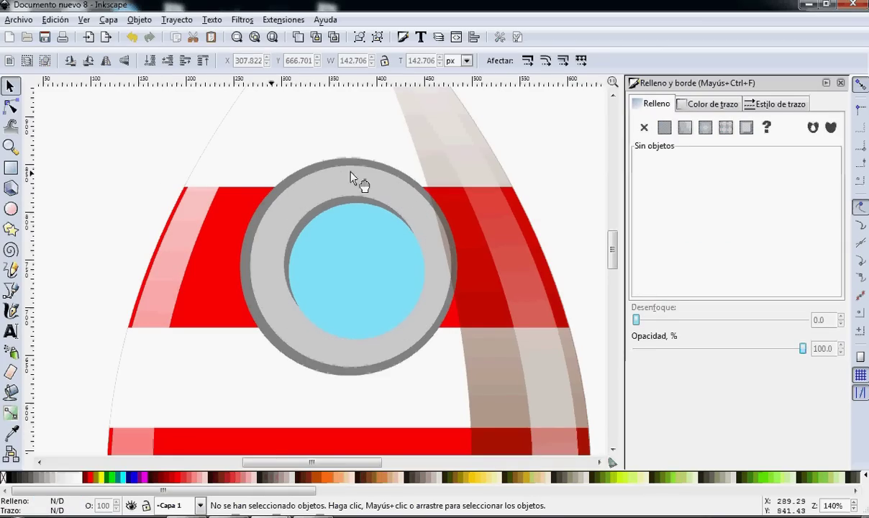
{"action": "left_click", "coordinate": [325, 243]}
{"action": "left_click_drag", "start_coordinate": [279, 198], "coordinate": [274, 194]}
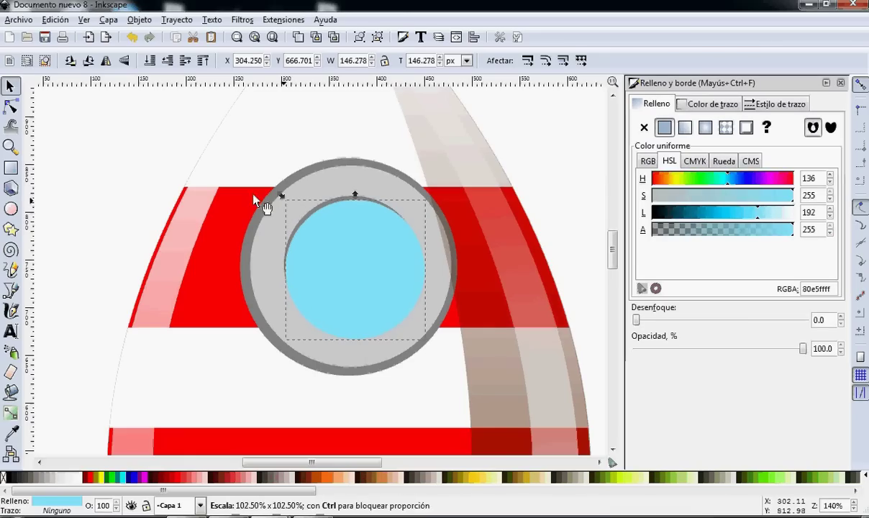
{"action": "left_click", "coordinate": [88, 166]}
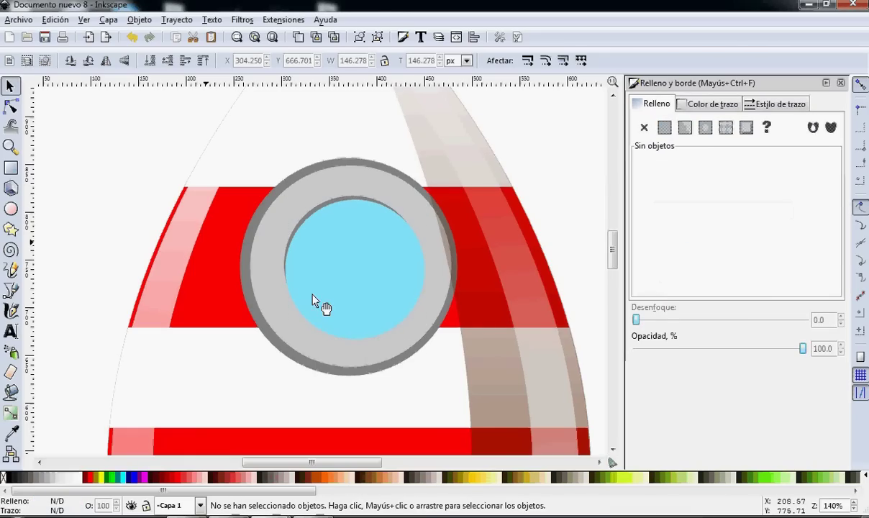
{"action": "left_click", "coordinate": [389, 268]}
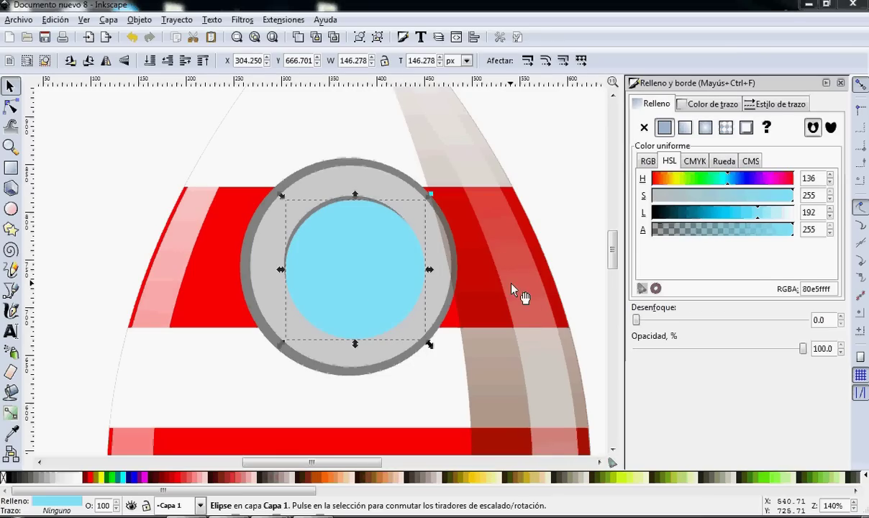
Shrink the copied circle into a #AAEEFF highlight and fill the porthole glass #2AD4FF.
{"action": "left_click", "coordinate": [365, 259]}
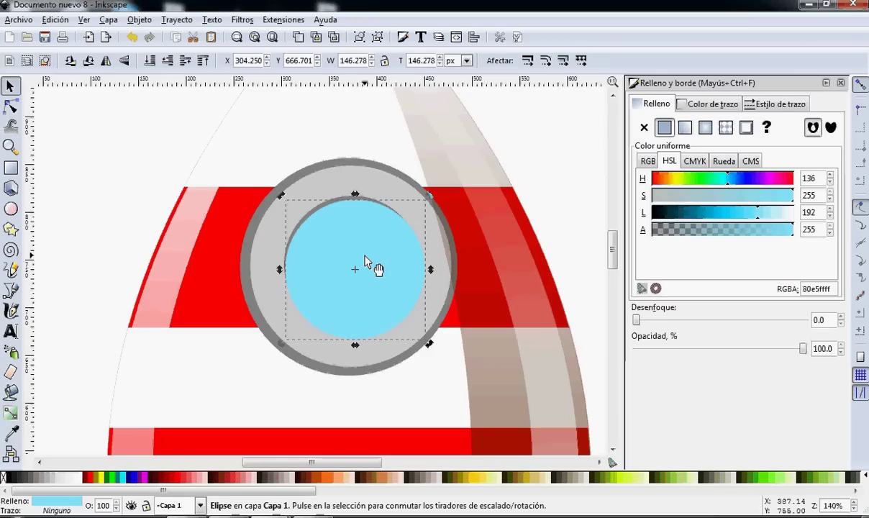
{"action": "left_click", "coordinate": [403, 252]}
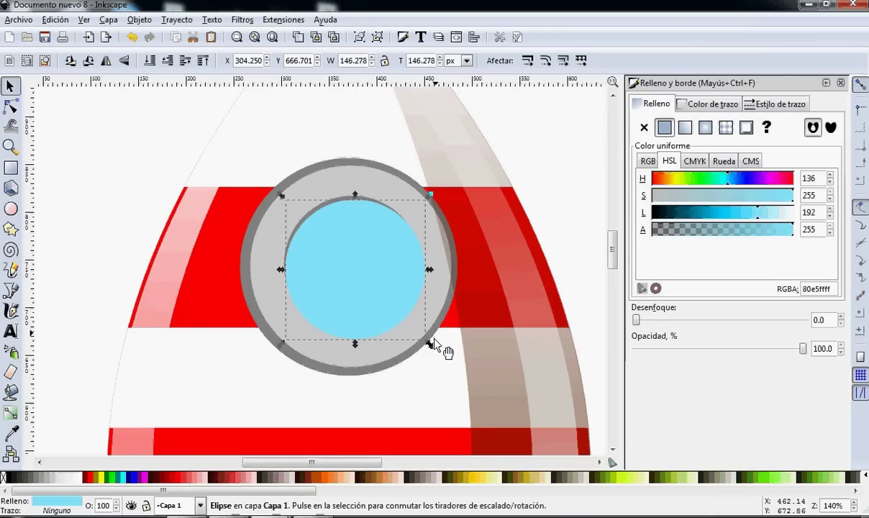
{"action": "left_click_drag", "start_coordinate": [429, 346], "coordinate": [347, 271]}
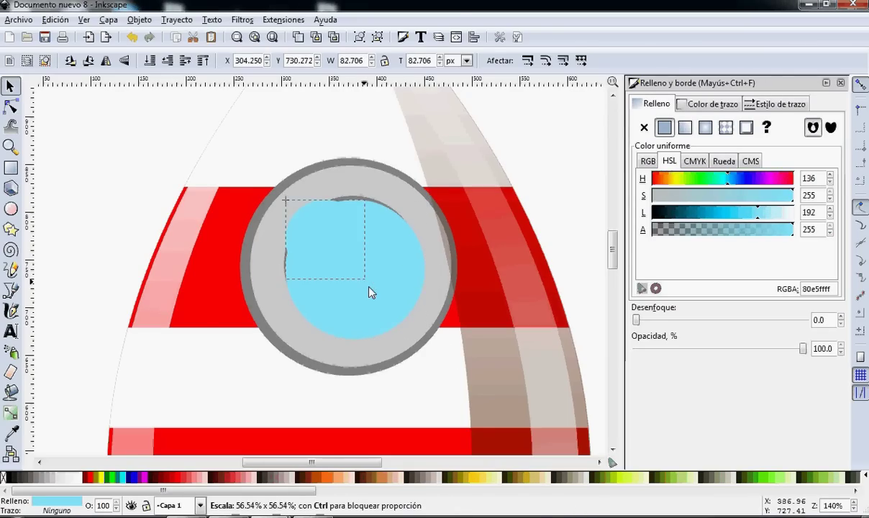
{"action": "left_click_drag", "start_coordinate": [328, 239], "coordinate": [347, 248]}
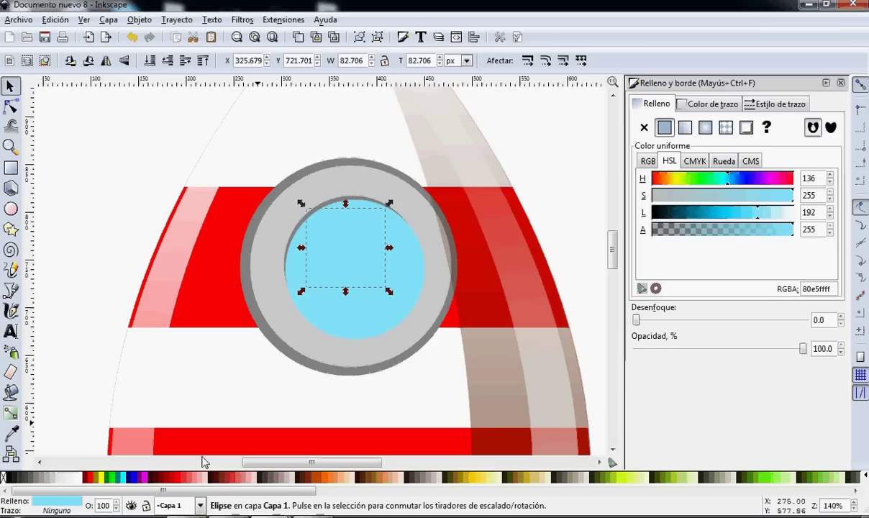
{"action": "left_click_drag", "start_coordinate": [283, 490], "coordinate": [599, 488]}
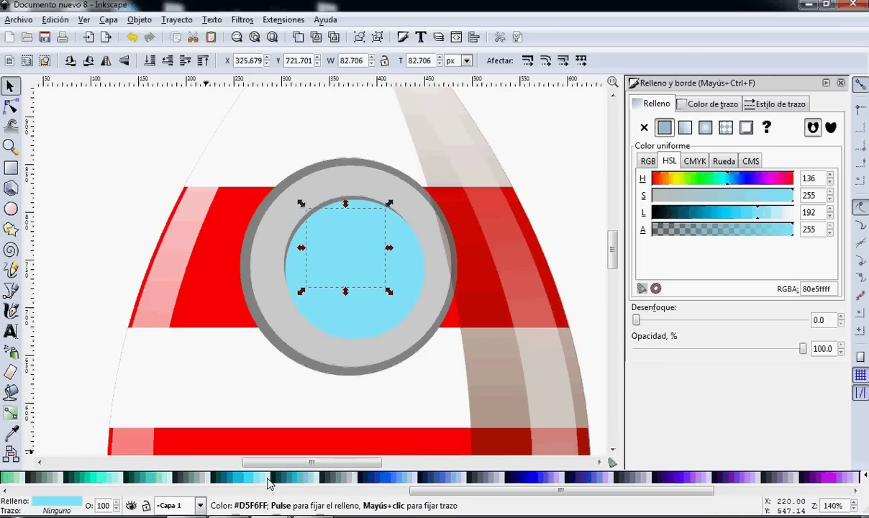
{"action": "left_click", "coordinate": [263, 483]}
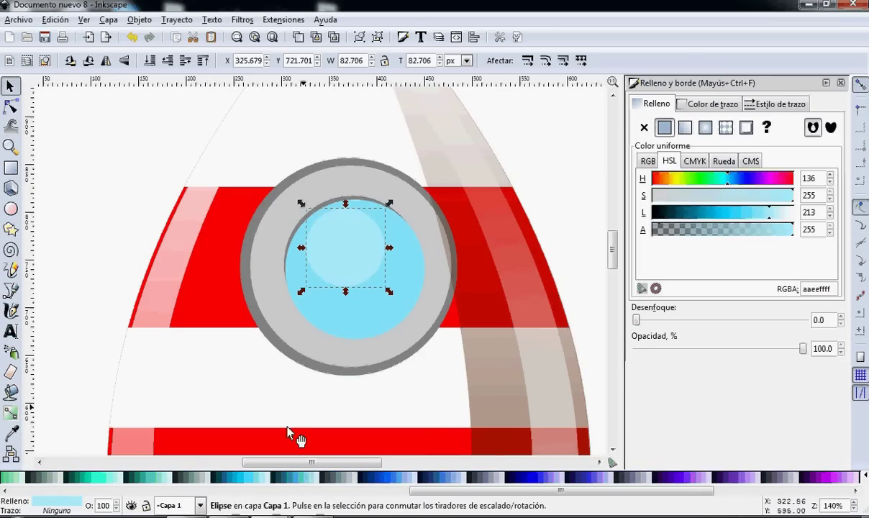
{"action": "left_click", "coordinate": [360, 334]}
{"action": "left_click", "coordinate": [245, 482]}
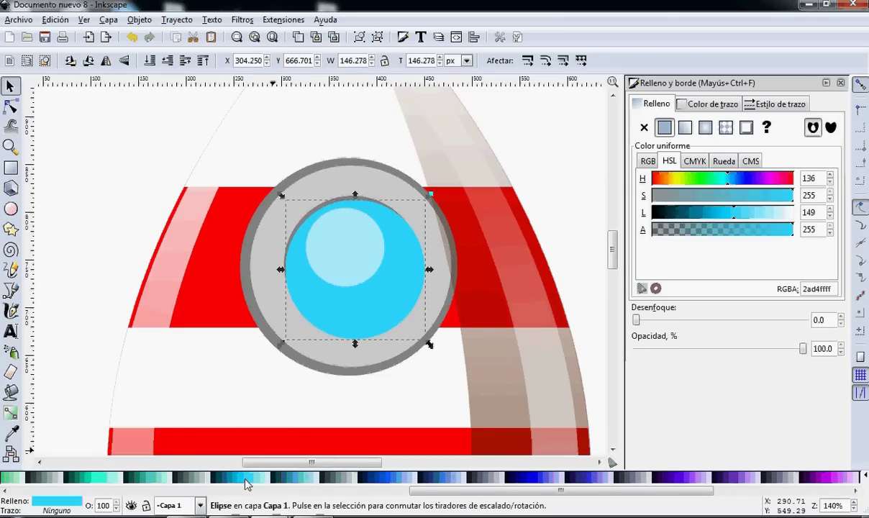
Duplicate the highlight into a smaller lower-right circle and adjust the larger upper-left one.
{"action": "left_click", "coordinate": [364, 258]}
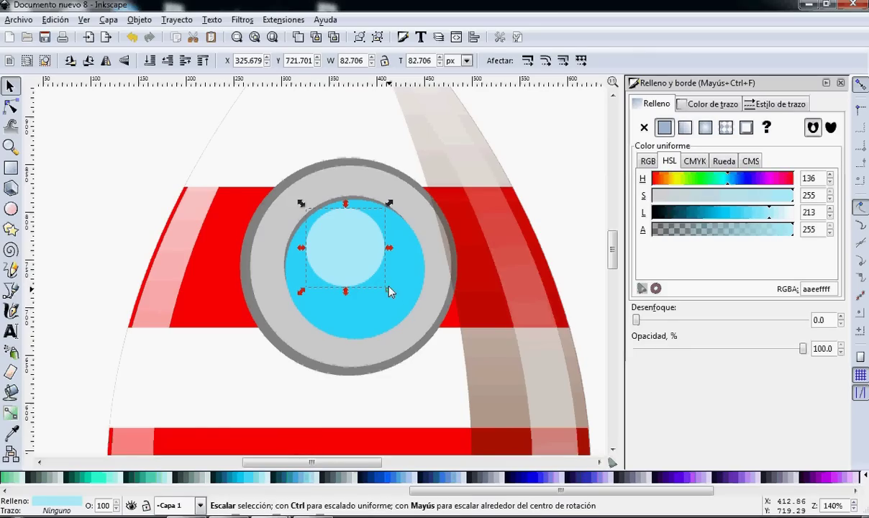
{"action": "left_click_drag", "start_coordinate": [389, 293], "coordinate": [380, 285]}
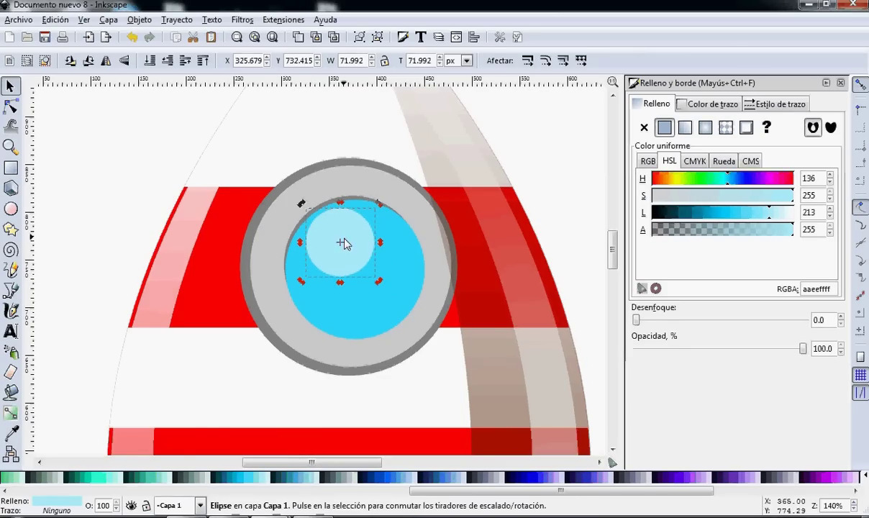
{"action": "key", "text": "ctrl+d"}
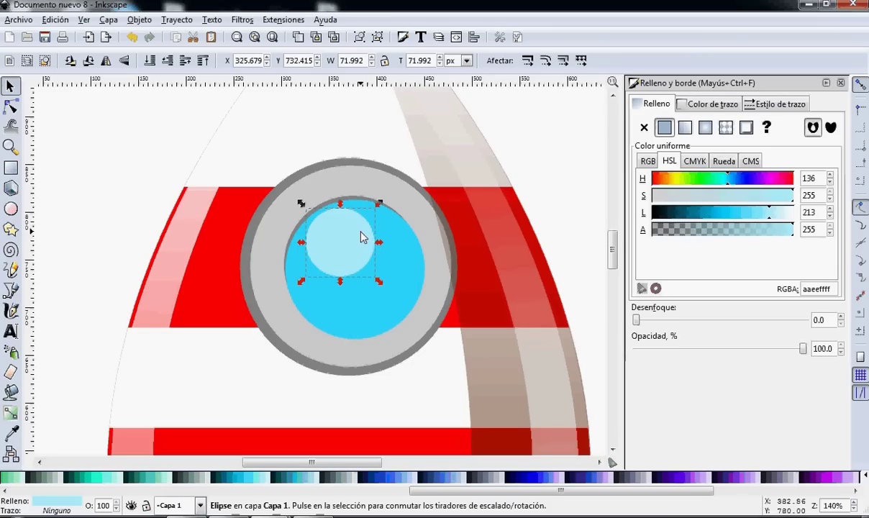
{"action": "left_click_drag", "start_coordinate": [362, 233], "coordinate": [392, 290]}
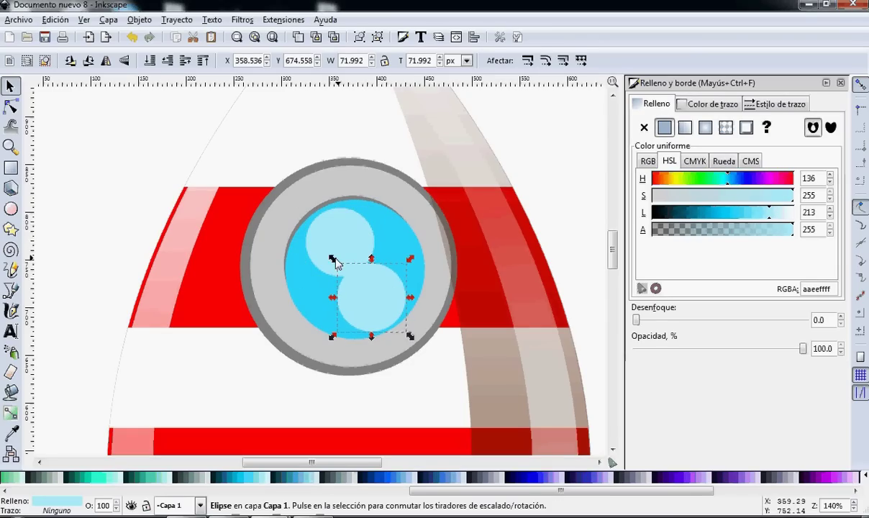
{"action": "left_click_drag", "start_coordinate": [334, 256], "coordinate": [349, 273]}
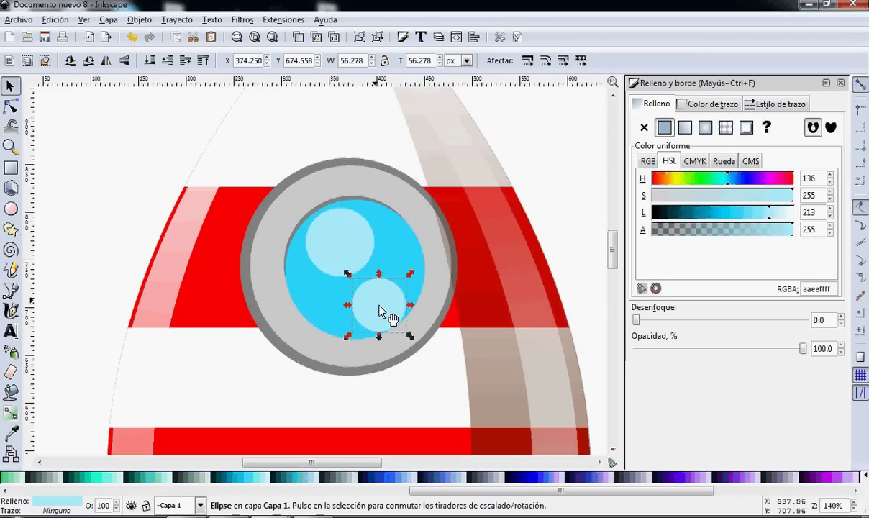
{"action": "left_click_drag", "start_coordinate": [388, 317], "coordinate": [388, 320]}
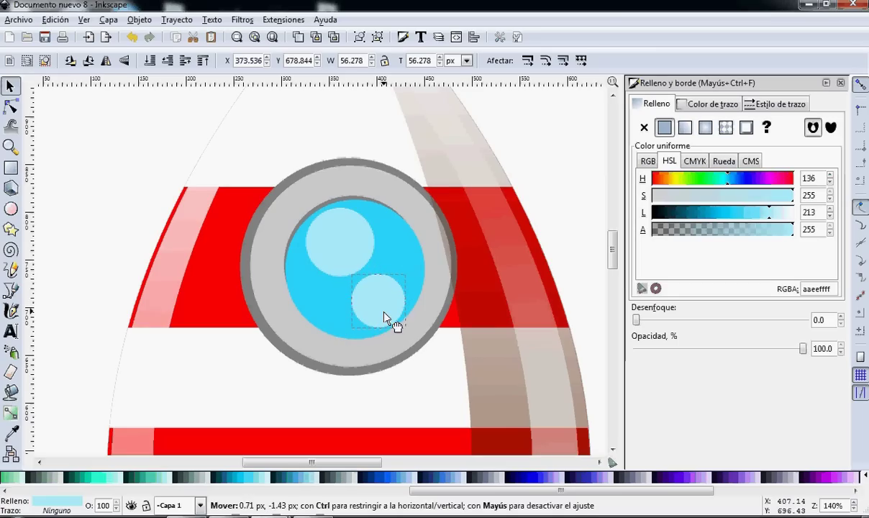
{"action": "left_click", "coordinate": [362, 253]}
{"action": "left_click_drag", "start_coordinate": [379, 283], "coordinate": [388, 290]}
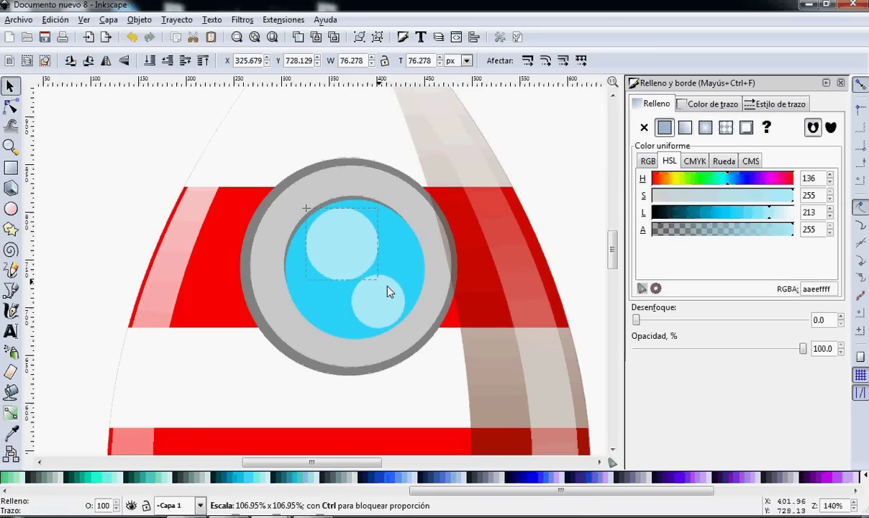
{"action": "key", "text": "Escape"}
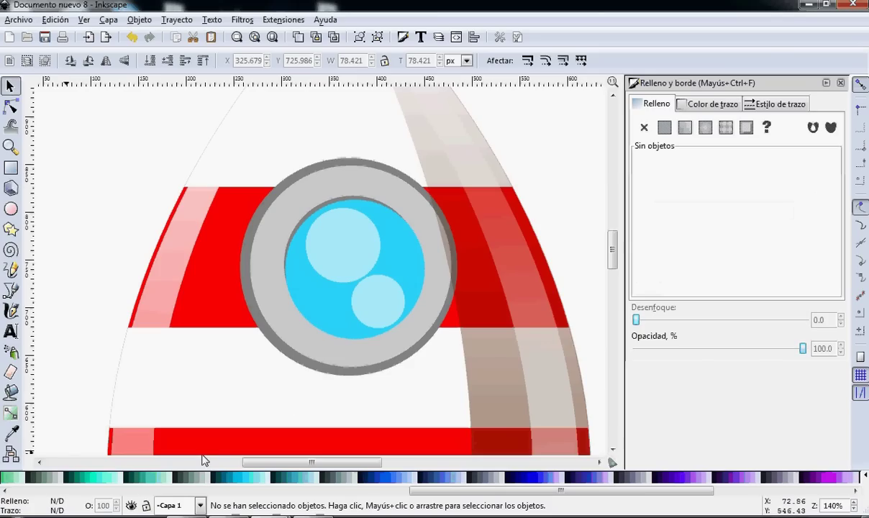
Draw a tiny outline-free #d5f6ff sparkle dot on the upper highlight, then a flat ellipse across the rim.
{"action": "left_click", "coordinate": [11, 208]}
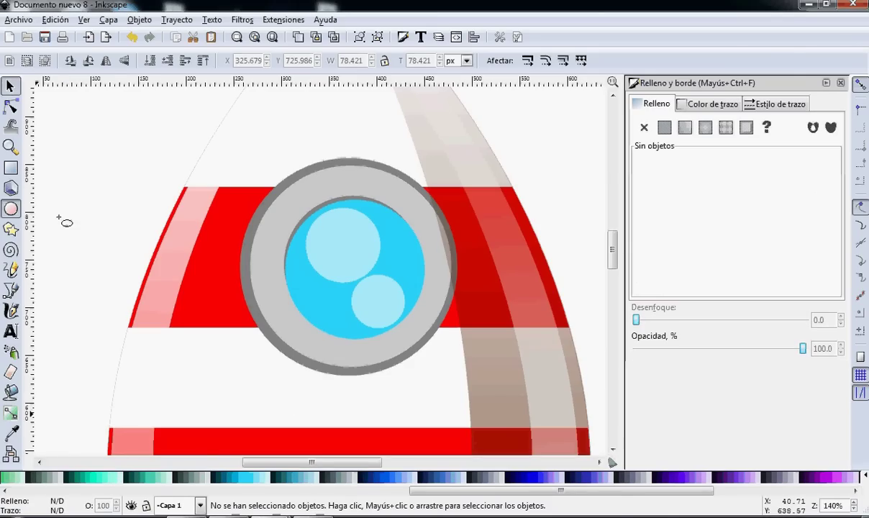
{"action": "left_click_drag", "start_coordinate": [323, 218], "coordinate": [346, 240]}
{"action": "right_click", "coordinate": [65, 509]}
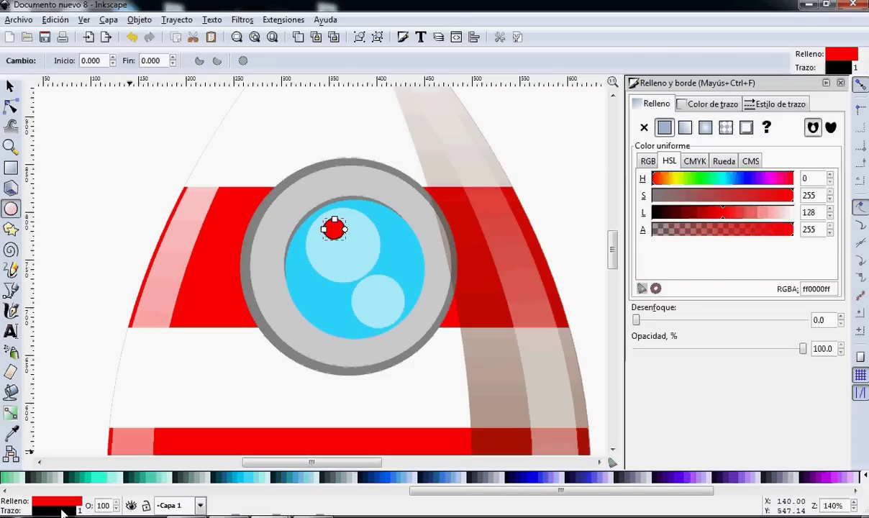
{"action": "left_click", "coordinate": [61, 479]}
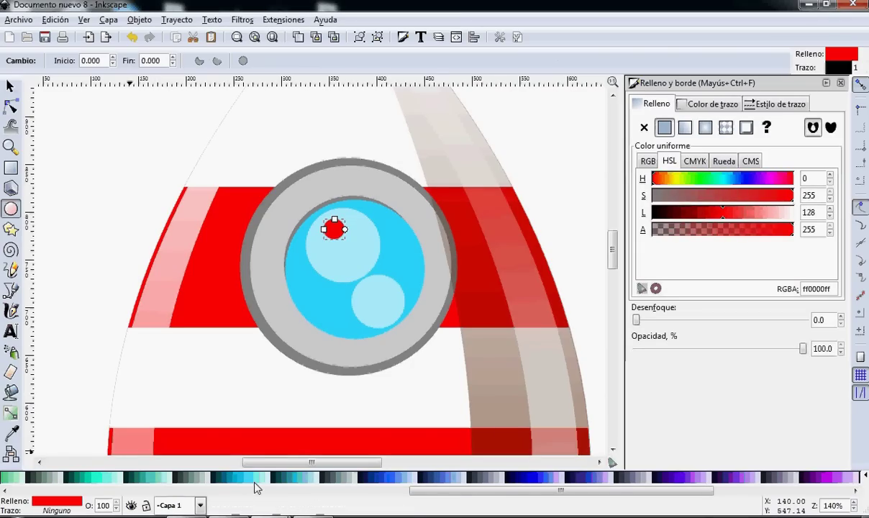
{"action": "left_click", "coordinate": [254, 479]}
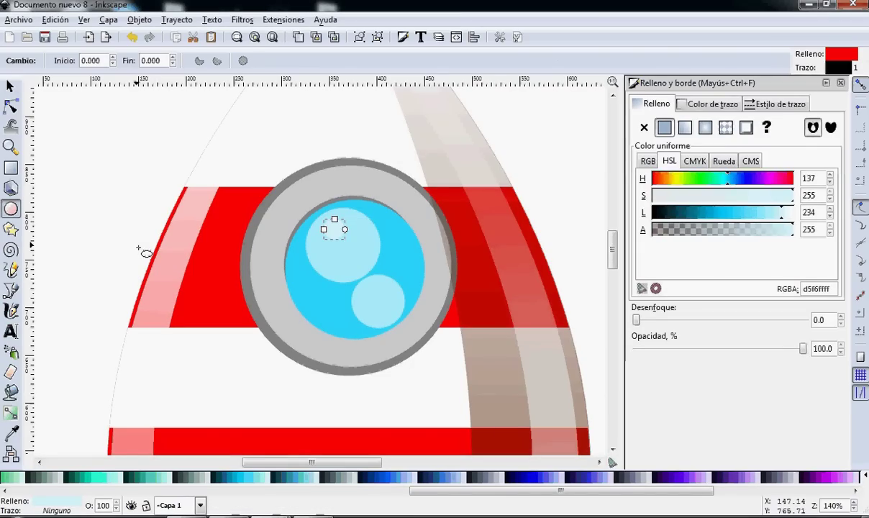
{"action": "key", "text": "Escape"}
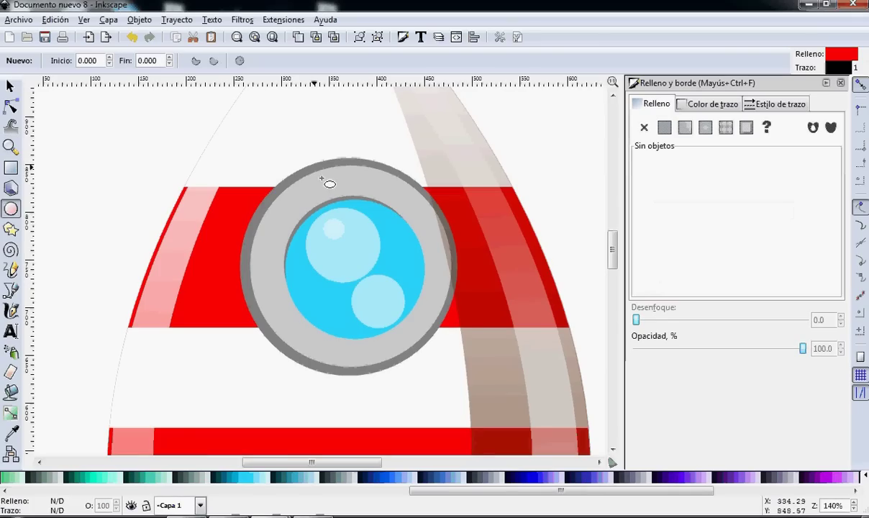
{"action": "left_click_drag", "start_coordinate": [313, 174], "coordinate": [397, 197]}
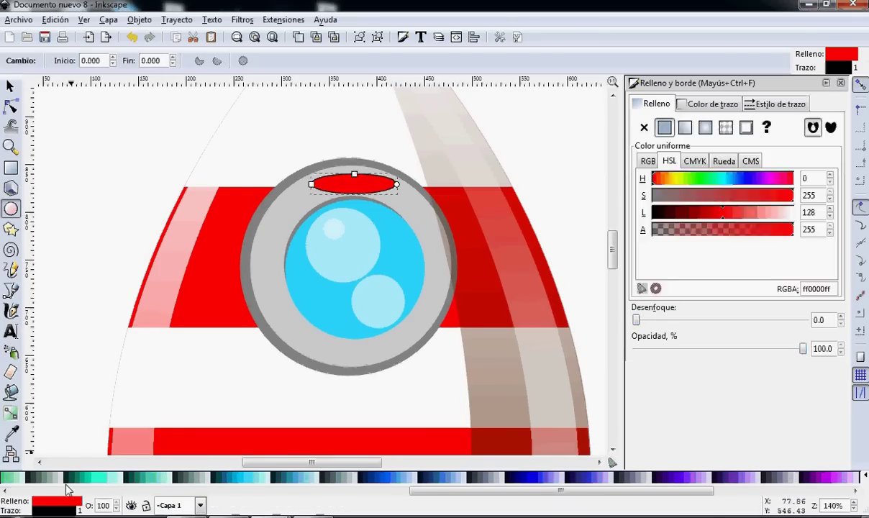
Remove the rim ellipse's outline and fill it 10% Gray (#e6e6e6).
{"action": "scroll", "coordinate": [295, 259], "scroll_direction": "left", "scroll_amount": 2}
{"action": "right_click", "coordinate": [63, 512]}
{"action": "left_click", "coordinate": [94, 502]}
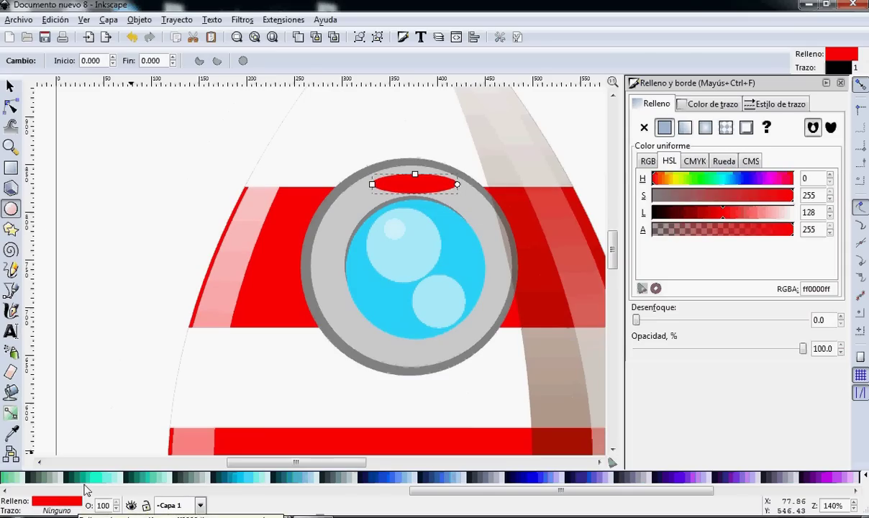
{"action": "left_click_drag", "start_coordinate": [461, 495], "coordinate": [41, 494]}
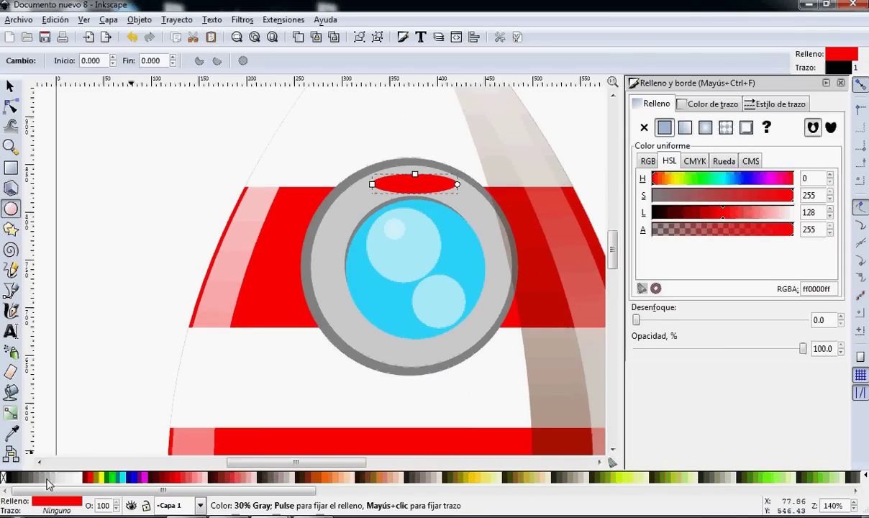
{"action": "left_click", "coordinate": [44, 478]}
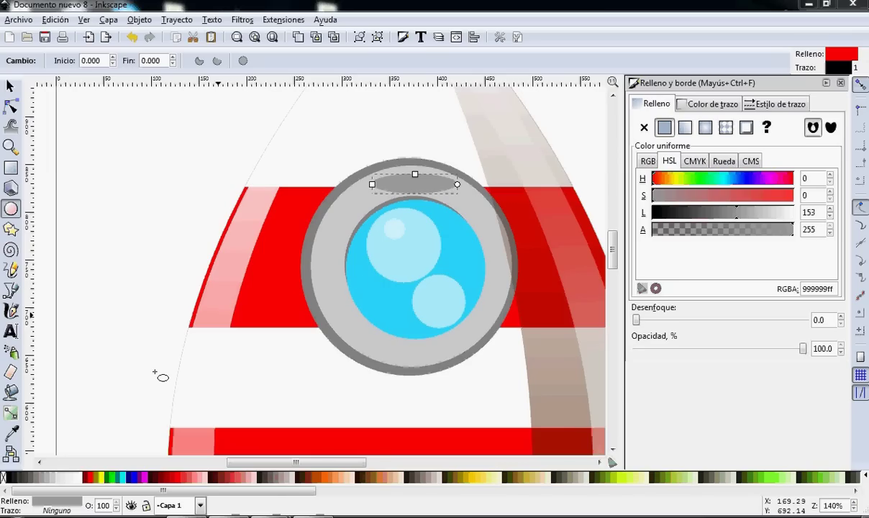
{"action": "left_click", "coordinate": [61, 480]}
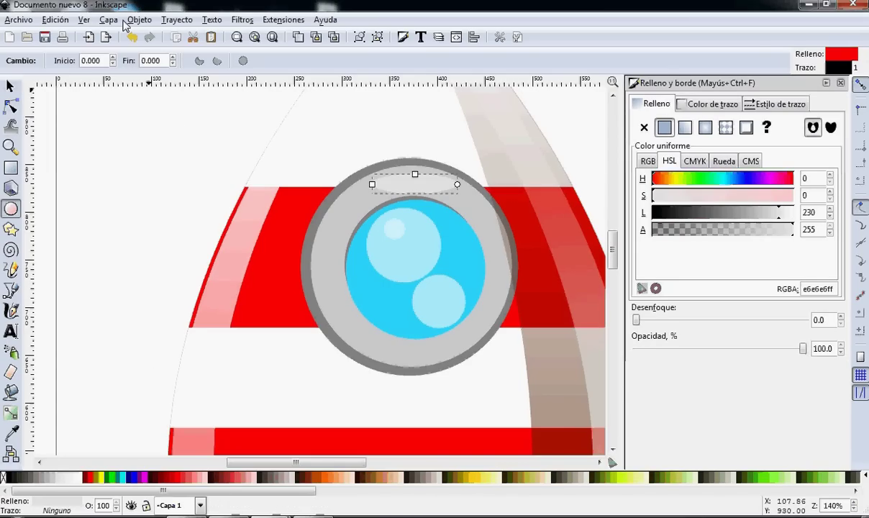
Convert the grey rim highlight ellipse to a path and raise its bottom node into a thin crescent.
{"action": "left_click", "coordinate": [109, 21]}
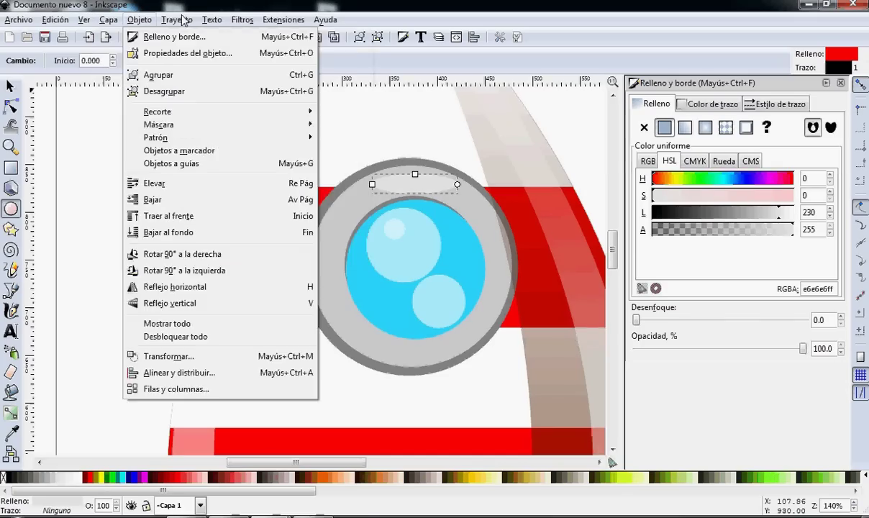
{"action": "left_click", "coordinate": [187, 37]}
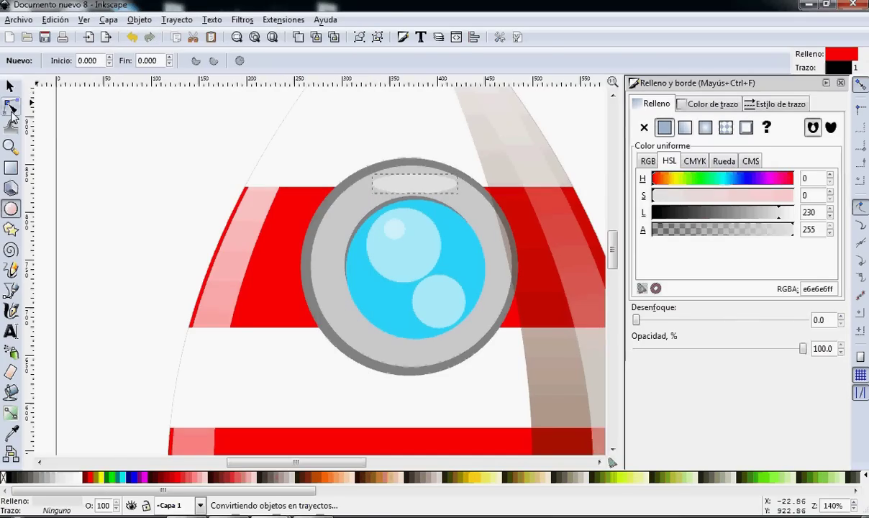
{"action": "left_click", "coordinate": [11, 106]}
{"action": "scroll", "coordinate": [512, 219], "scroll_direction": "up", "scroll_amount": 2}
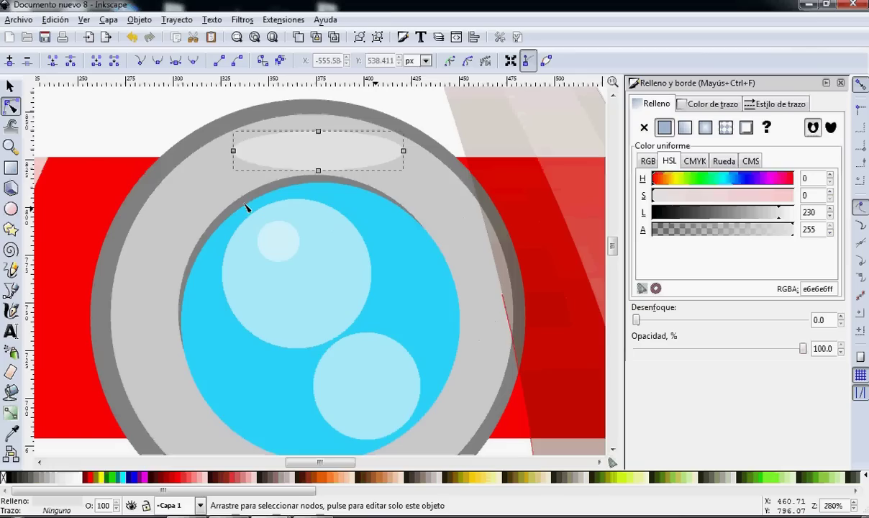
{"action": "left_click_drag", "start_coordinate": [319, 132], "coordinate": [319, 120]}
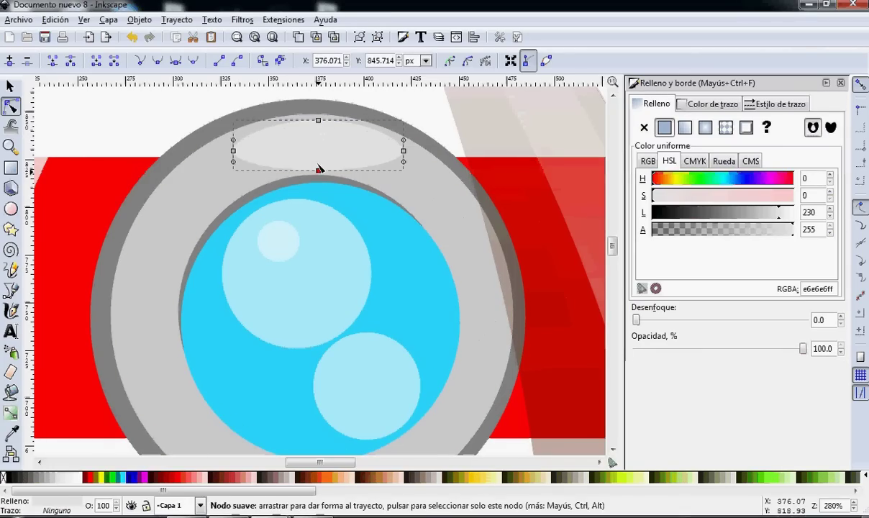
{"action": "left_click_drag", "start_coordinate": [319, 170], "coordinate": [317, 151]}
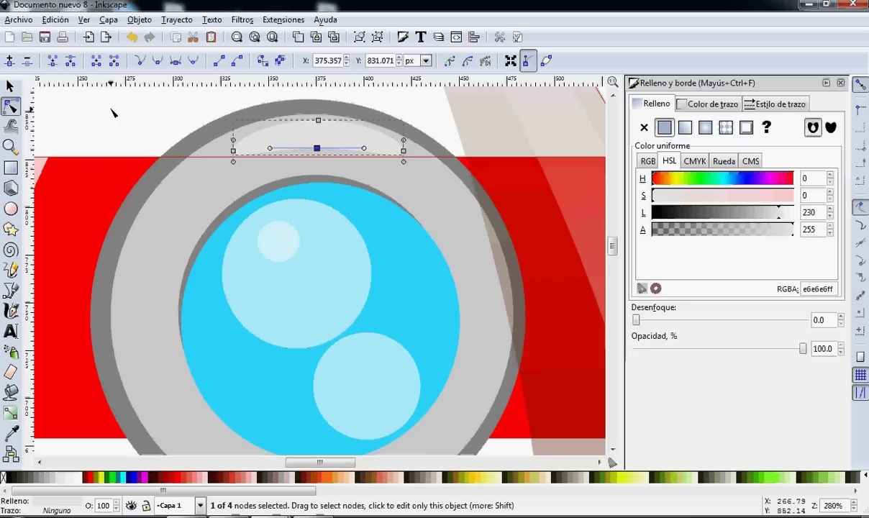
{"action": "left_click", "coordinate": [116, 110]}
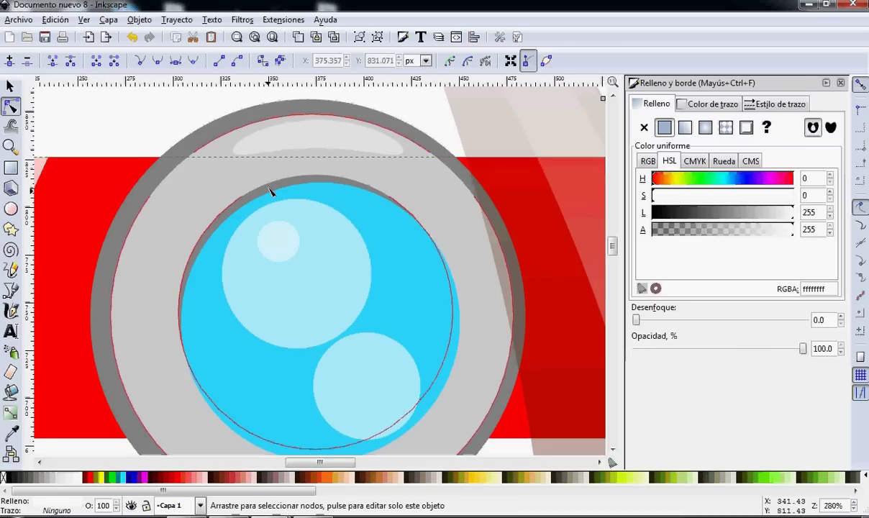
{"action": "left_click", "coordinate": [11, 209]}
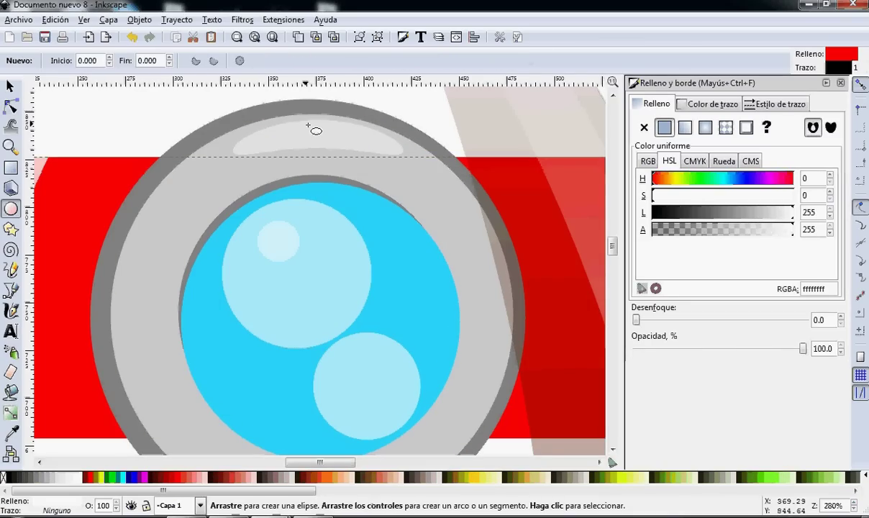
Draw a small stroke-less sparkle ellipse on the rim's top highlight, filled f9f9f9.
{"action": "left_click_drag", "start_coordinate": [306, 124], "coordinate": [338, 148]}
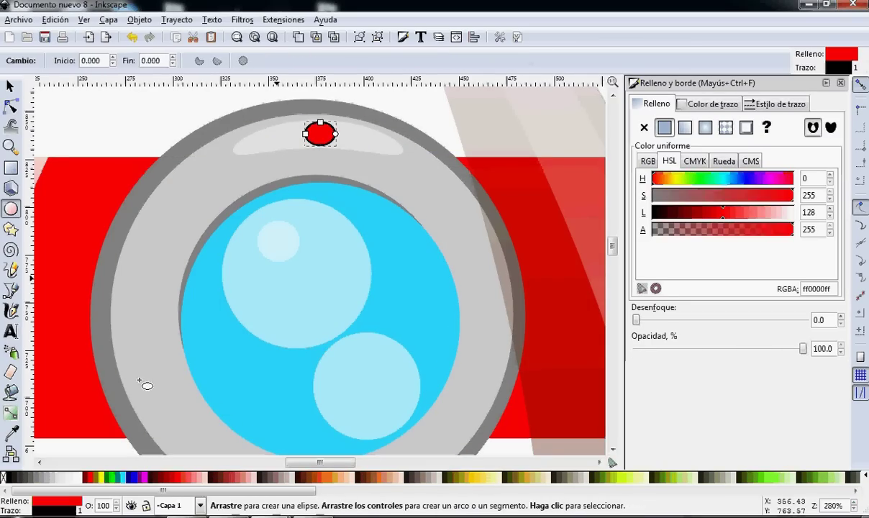
{"action": "right_click", "coordinate": [70, 514]}
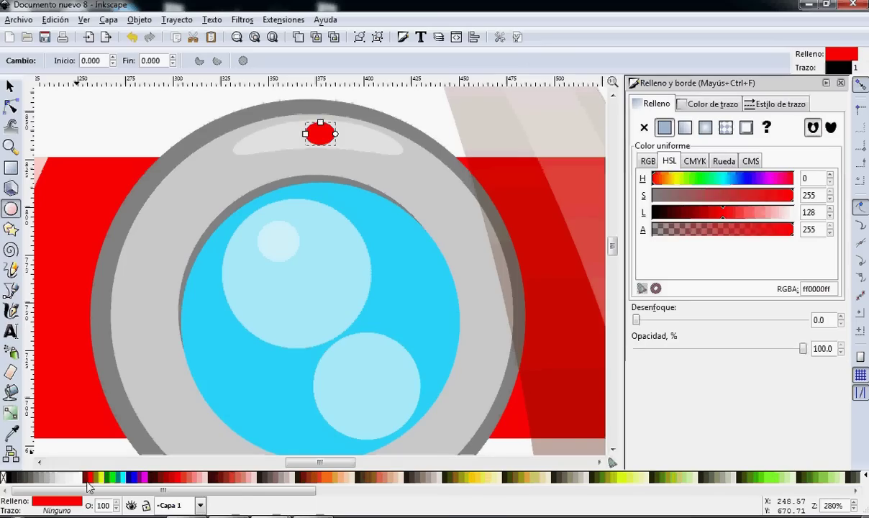
{"action": "left_click", "coordinate": [76, 477]}
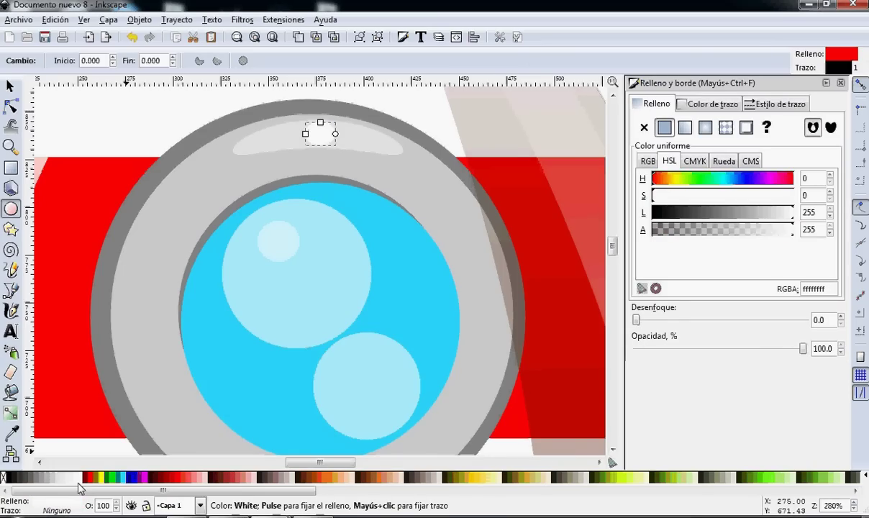
{"action": "left_click", "coordinate": [72, 477]}
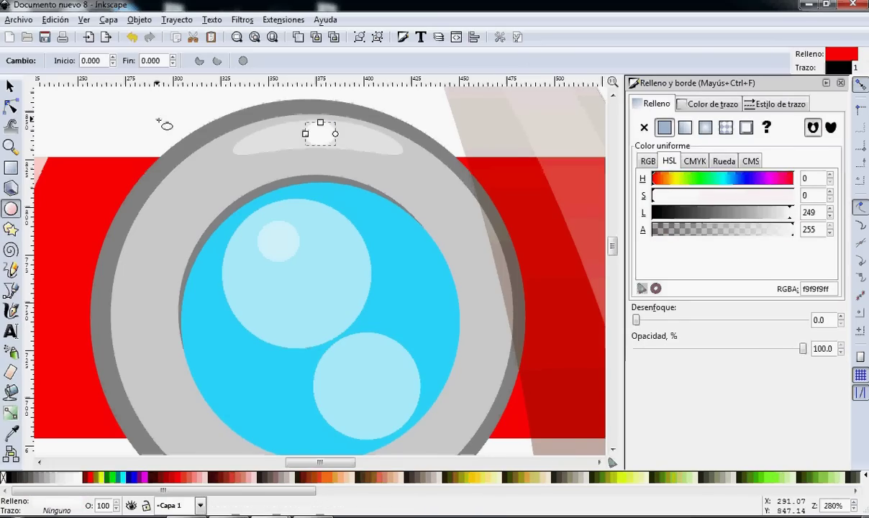
{"action": "key", "text": "Escape"}
Duplicate the sparkle and place a rounder, larger copy at the blue glass's lower-right edge.
{"action": "left_click", "coordinate": [16, 90]}
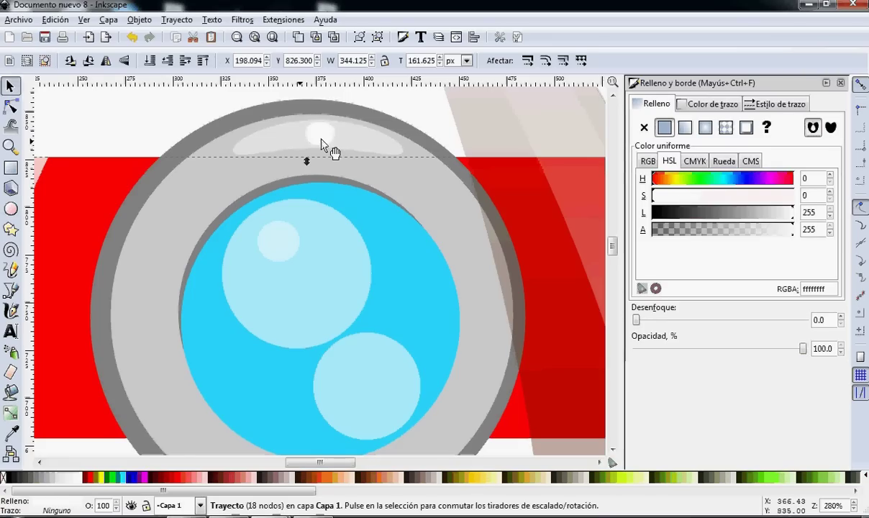
{"action": "left_click", "coordinate": [335, 142]}
{"action": "key", "text": "ctrl+d"}
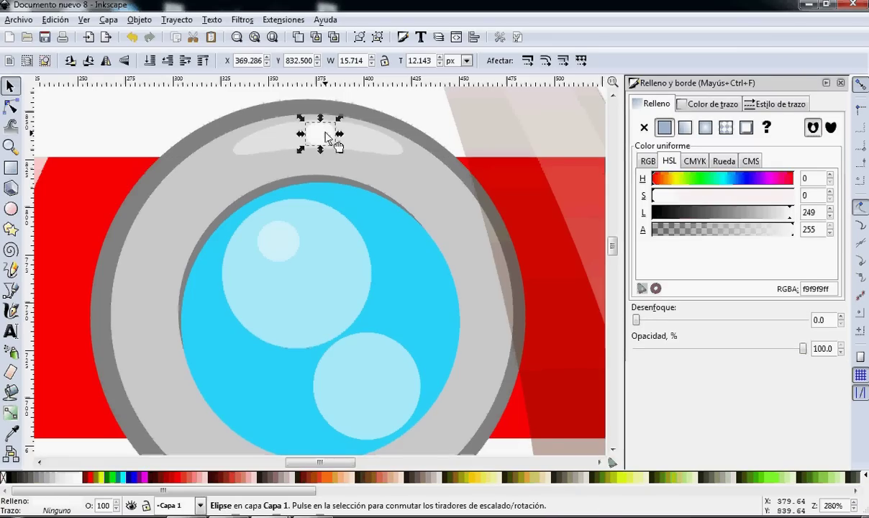
{"action": "mouse_move", "coordinate": [333, 138]}
{"action": "left_mouse_down"}
{"action": "mouse_move", "coordinate": [483, 400]}
{"action": "mouse_move", "coordinate": [403, 457]}
{"action": "left_mouse_up"}
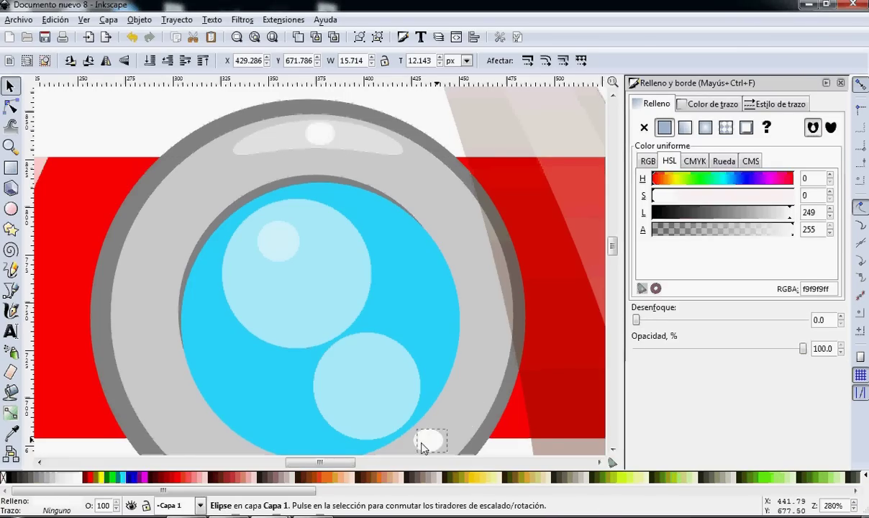
{"action": "scroll", "coordinate": [431, 403], "scroll_direction": "down", "scroll_amount": 3}
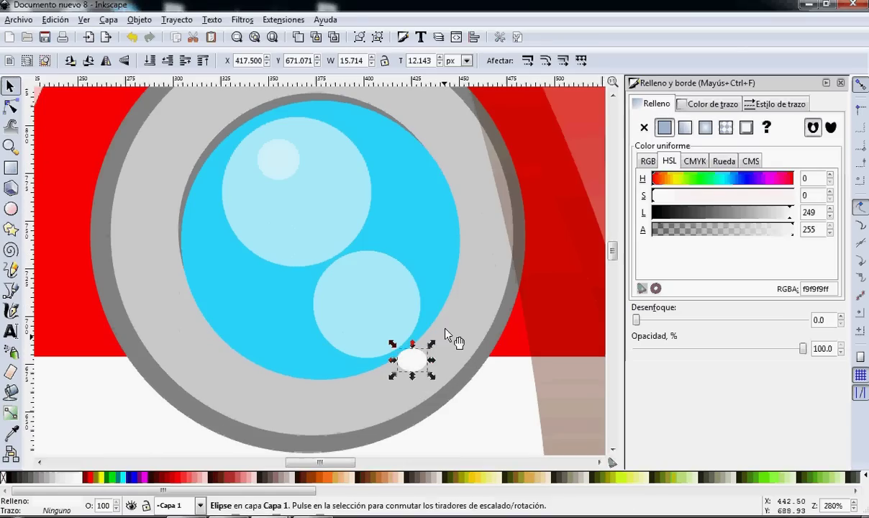
{"action": "left_click_drag", "start_coordinate": [434, 381], "coordinate": [446, 401]}
{"action": "left_click", "coordinate": [432, 379]}
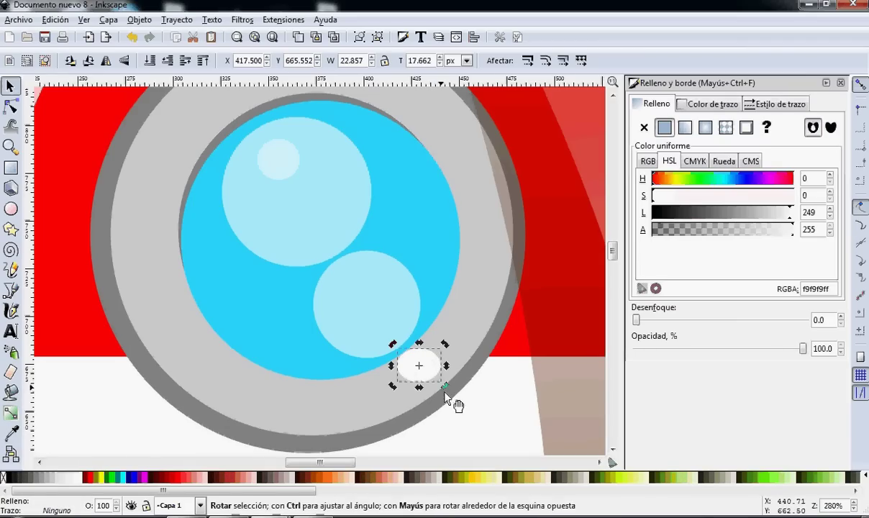
{"action": "left_click", "coordinate": [438, 380]}
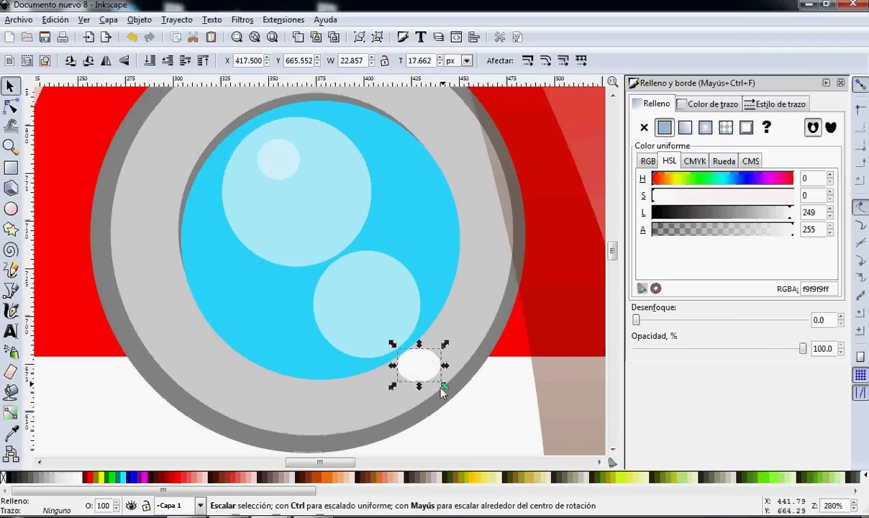
{"action": "left_click_drag", "start_coordinate": [442, 389], "coordinate": [445, 393]}
{"action": "left_click_drag", "start_coordinate": [417, 365], "coordinate": [420, 369]}
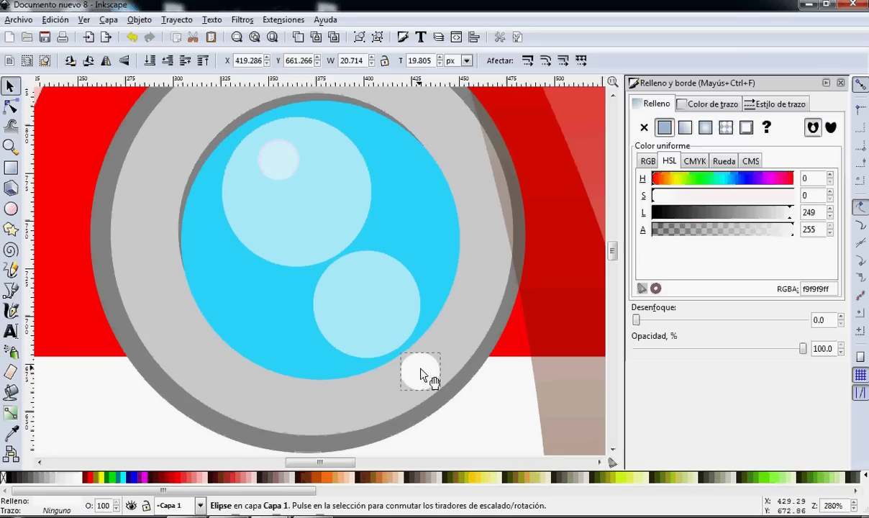
{"action": "left_click", "coordinate": [73, 251]}
Shift the grey 808080 circle down-right behind the porthole and set its opacity to about 51%.
{"action": "left_click", "coordinate": [220, 424]}
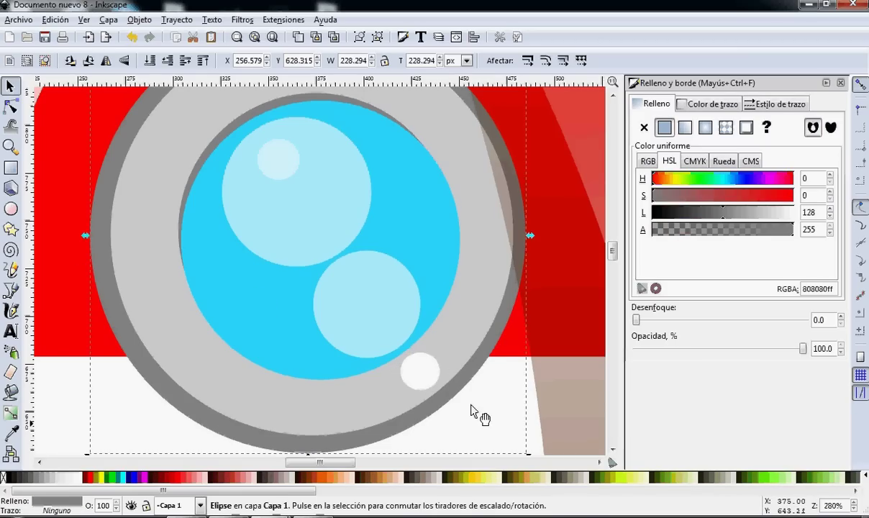
{"action": "scroll", "coordinate": [497, 395], "scroll_direction": "down", "scroll_amount": 5}
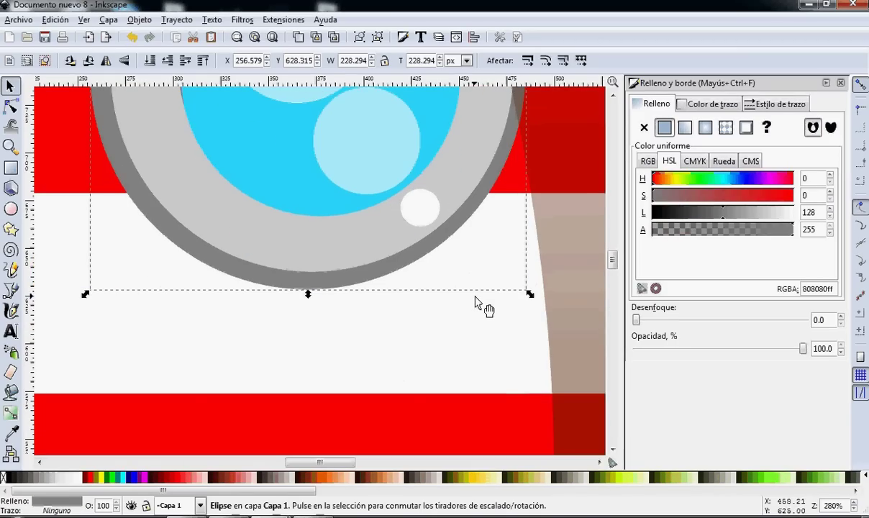
{"action": "scroll", "coordinate": [465, 286], "scroll_direction": "up", "scroll_amount": 2}
{"action": "scroll", "coordinate": [452, 329], "scroll_direction": "up", "scroll_amount": 2}
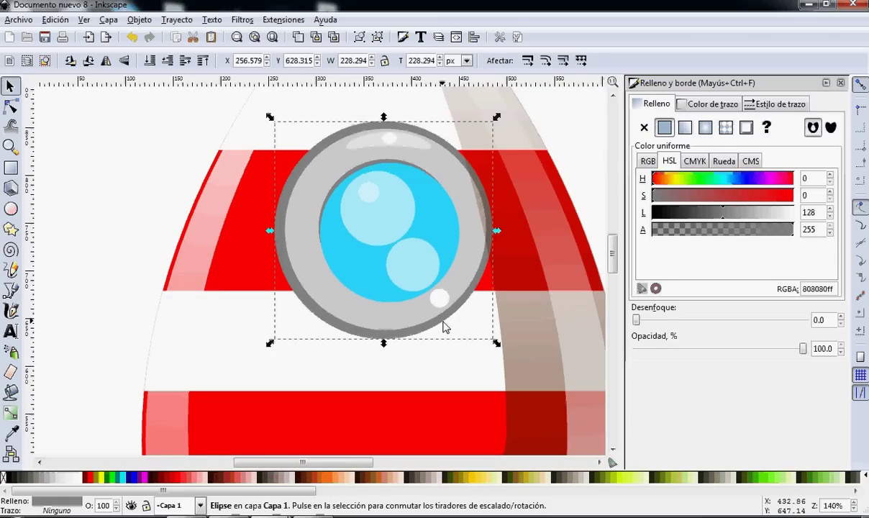
{"action": "left_click_drag", "start_coordinate": [444, 328], "coordinate": [464, 343]}
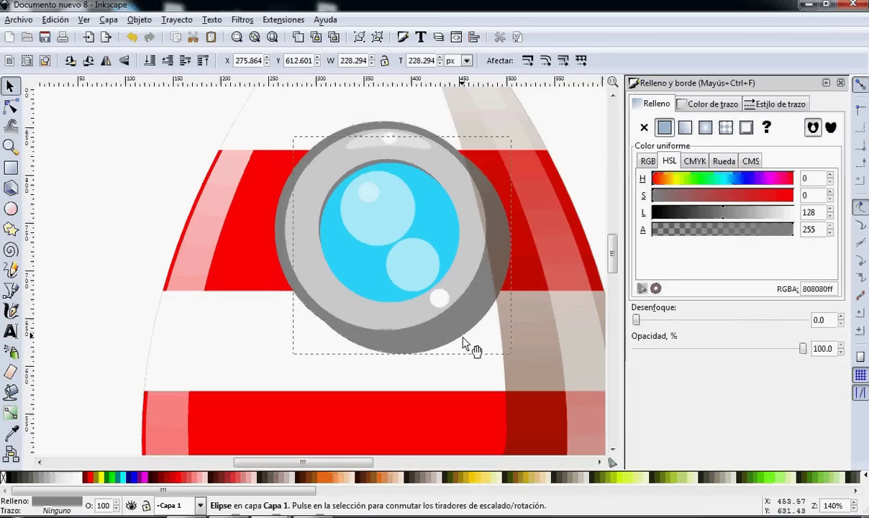
{"action": "left_click_drag", "start_coordinate": [803, 349], "coordinate": [728, 353]}
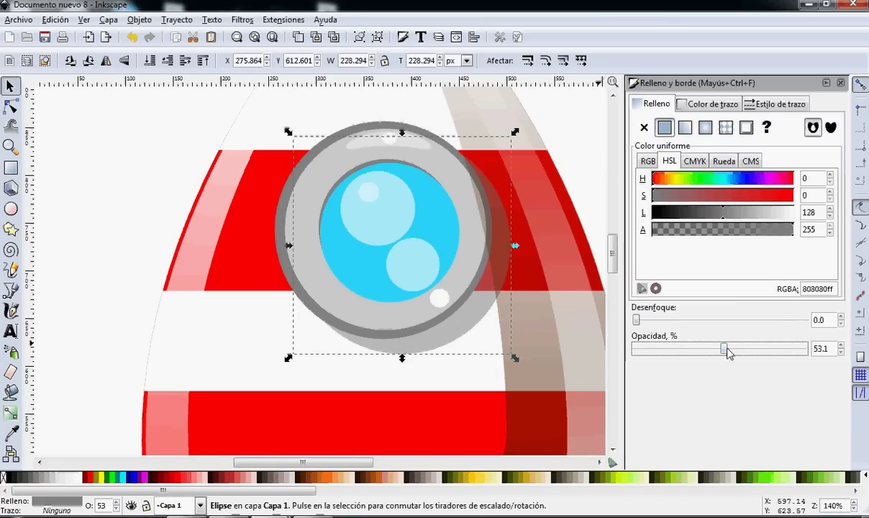
{"action": "left_click_drag", "start_coordinate": [728, 351], "coordinate": [725, 352]}
{"action": "left_click_drag", "start_coordinate": [471, 343], "coordinate": [457, 337]}
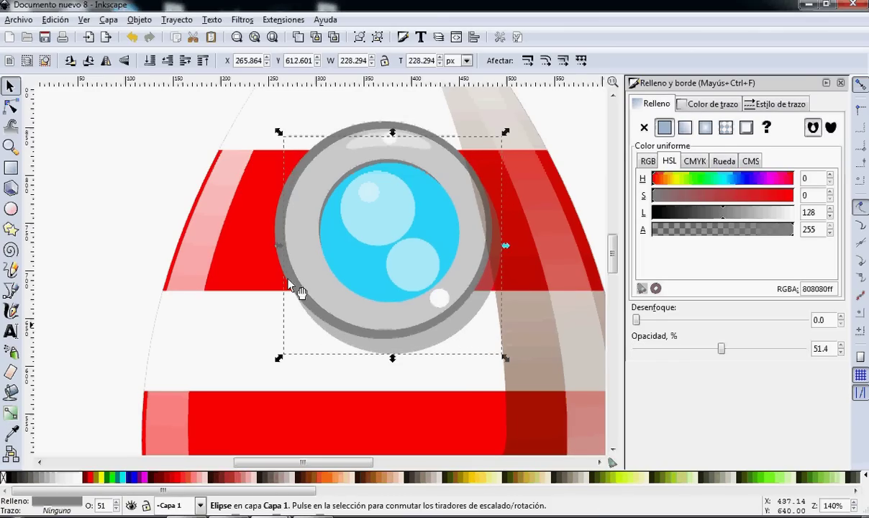
{"action": "left_click", "coordinate": [130, 193]}
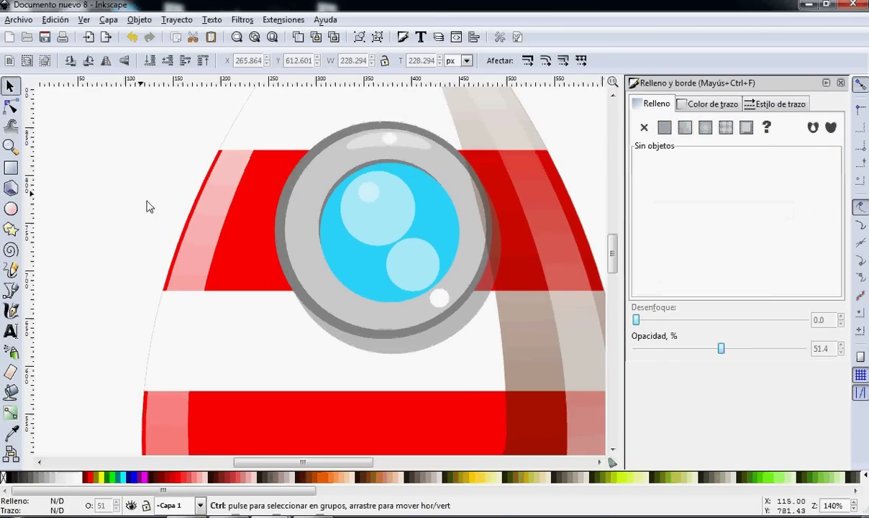
{"action": "scroll", "coordinate": [146, 204], "scroll_direction": "down", "scroll_amount": 2, "text": "ctrl"}
{"action": "scroll", "coordinate": [115, 212], "scroll_direction": "down", "scroll_amount": 1, "text": "ctrl"}
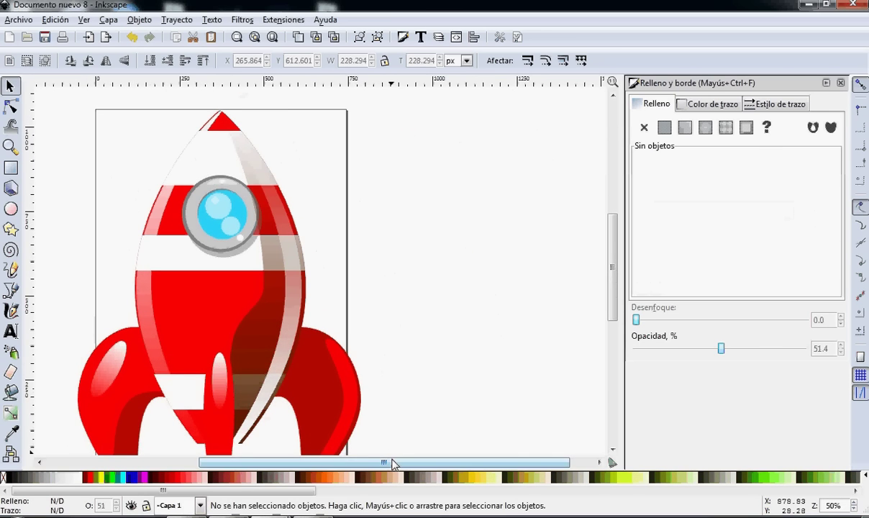
{"action": "left_click_drag", "start_coordinate": [378, 463], "coordinate": [353, 462]}
{"action": "scroll", "coordinate": [356, 330], "scroll_direction": "down", "scroll_amount": 1, "text": "ctrl"}
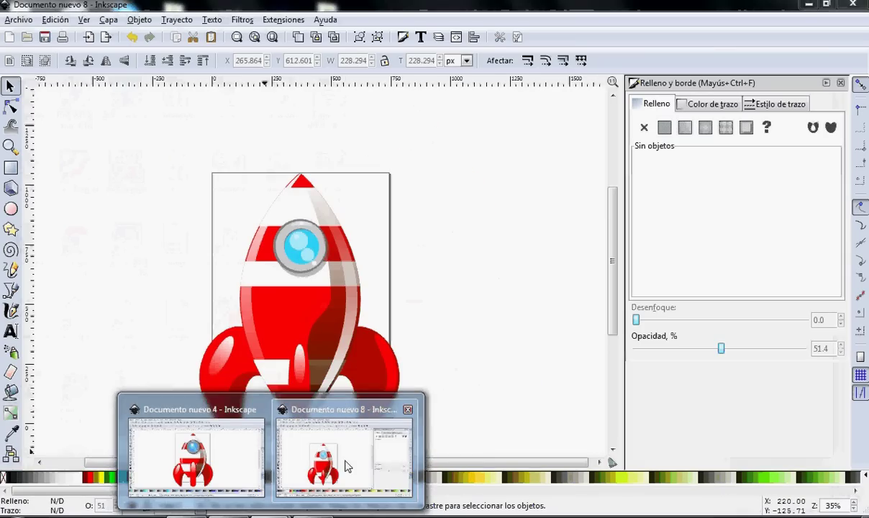
{"action": "left_click", "coordinate": [344, 461]}
{"action": "scroll", "coordinate": [343, 350], "scroll_direction": "up", "scroll_amount": 1, "text": "ctrl"}
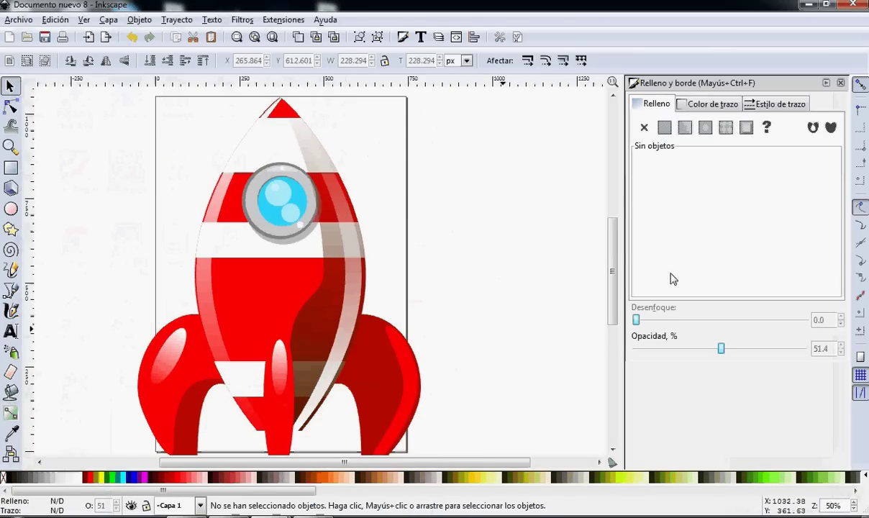
{"action": "scroll", "coordinate": [613, 259], "scroll_direction": "down", "scroll_amount": 1}
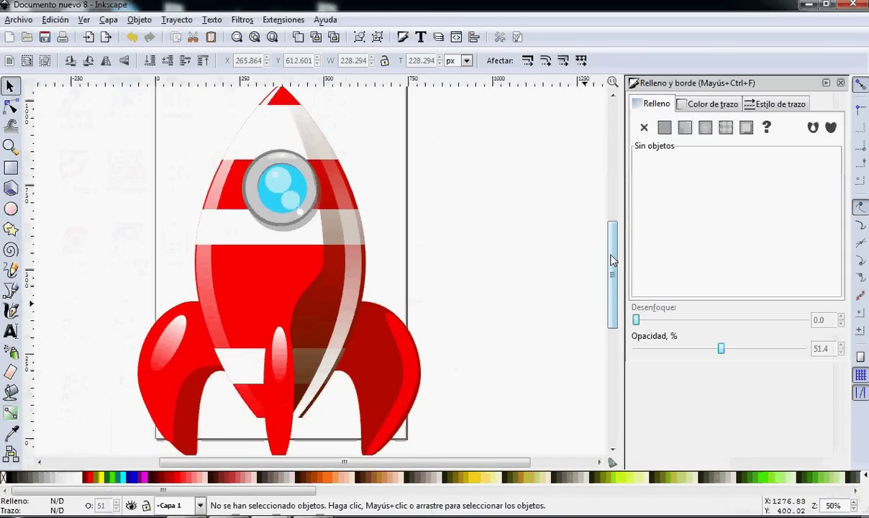